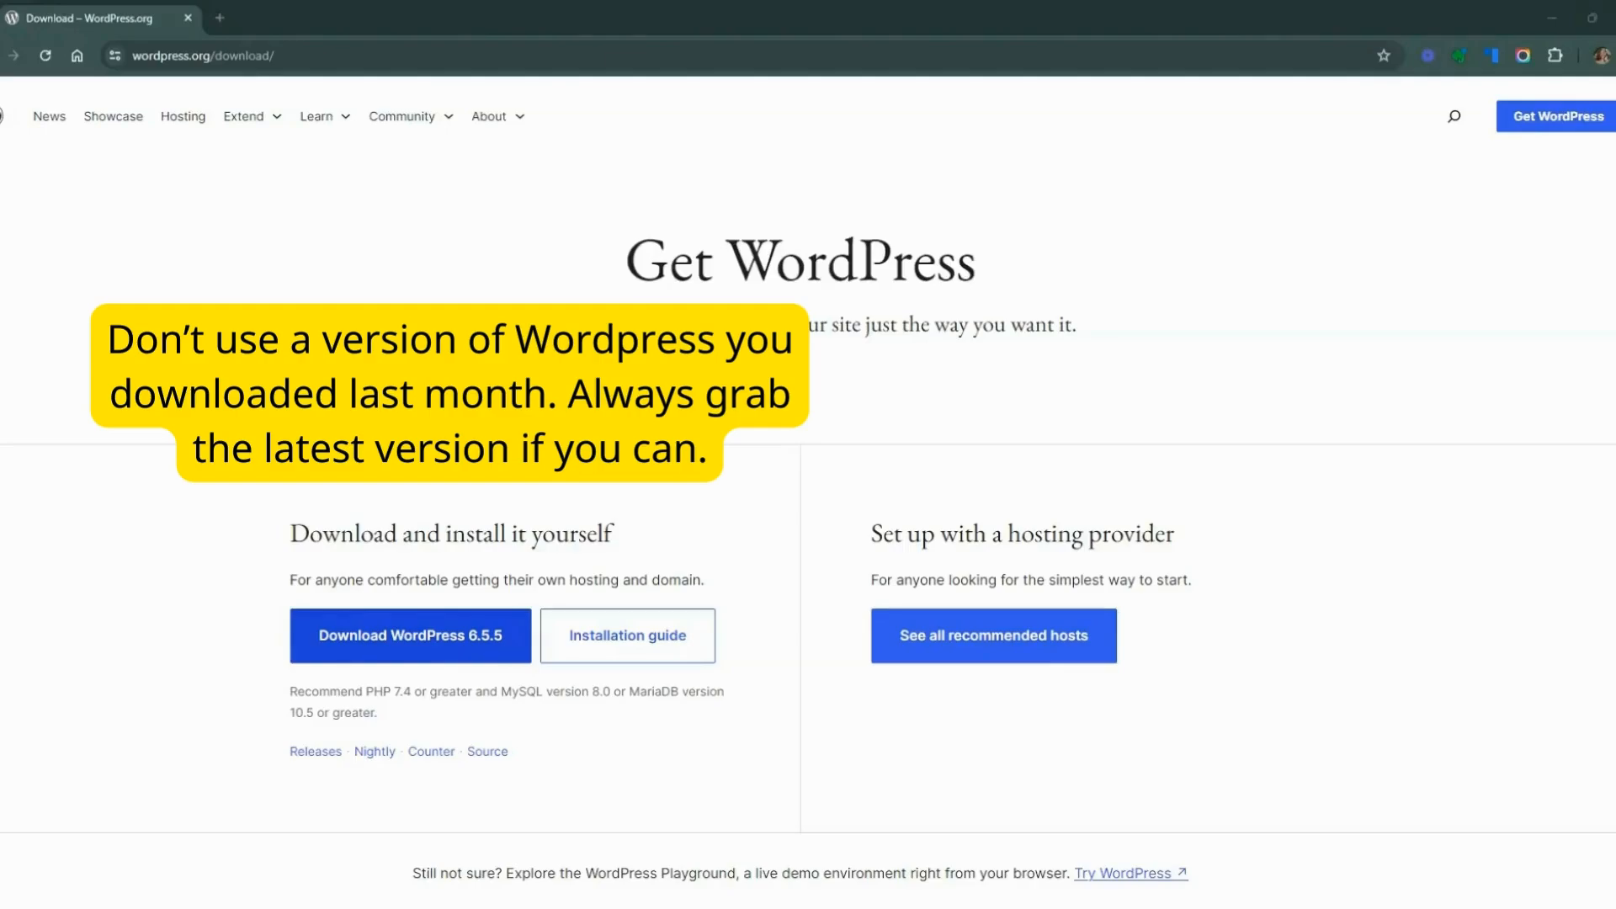
Download WordPress 6.5.5 for self-installation and dismiss the thank-you message
left_click(407, 643)
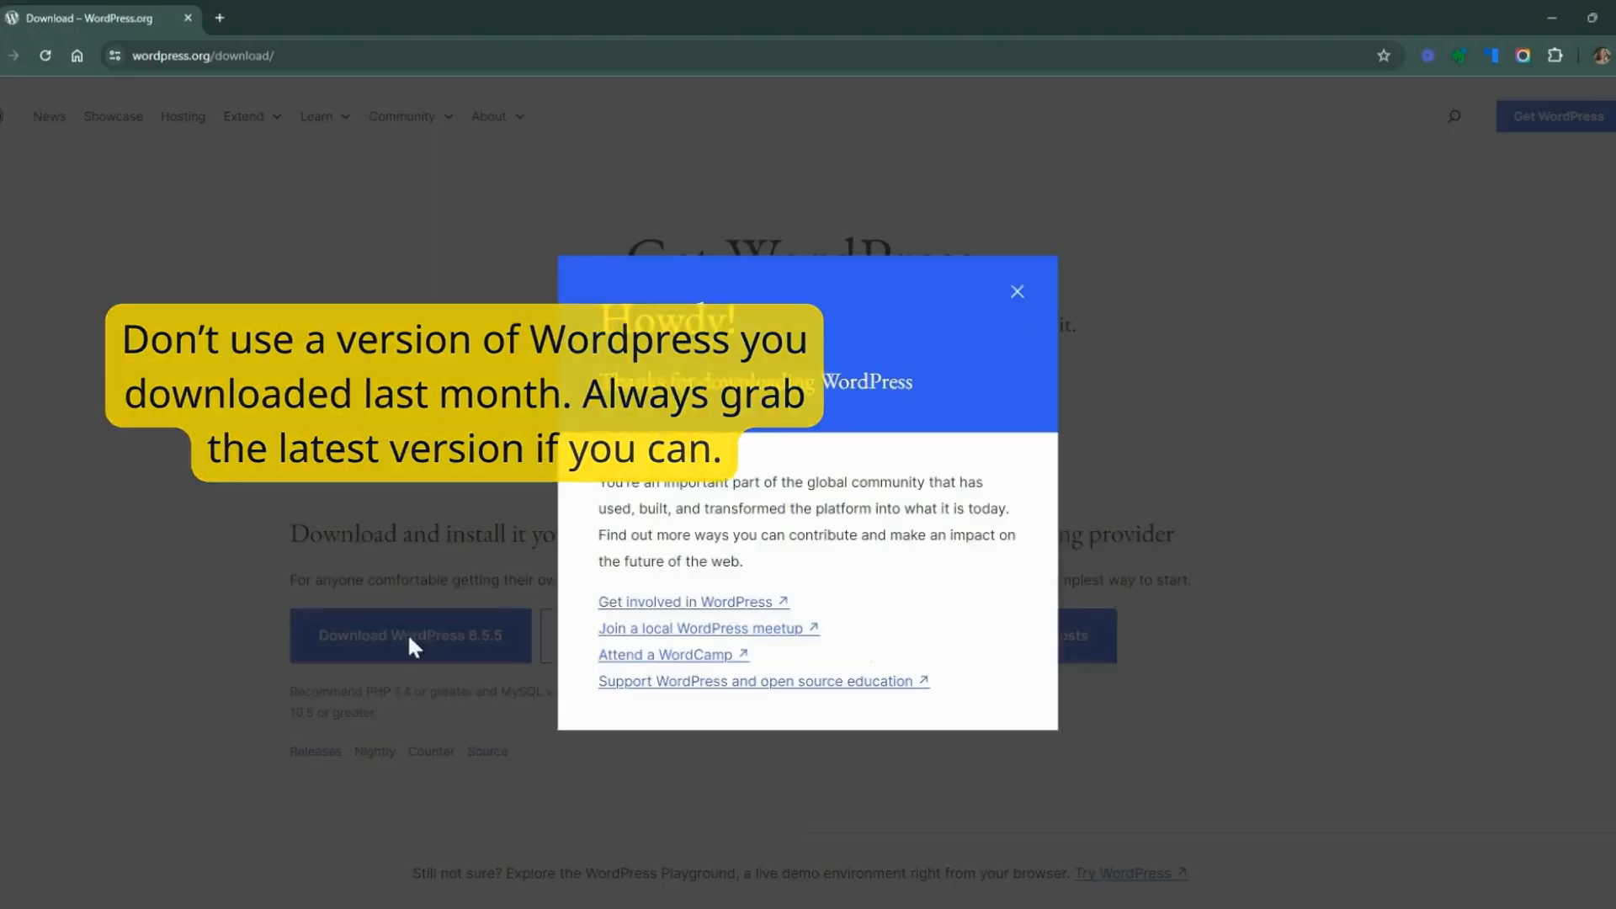
left_click(1018, 295)
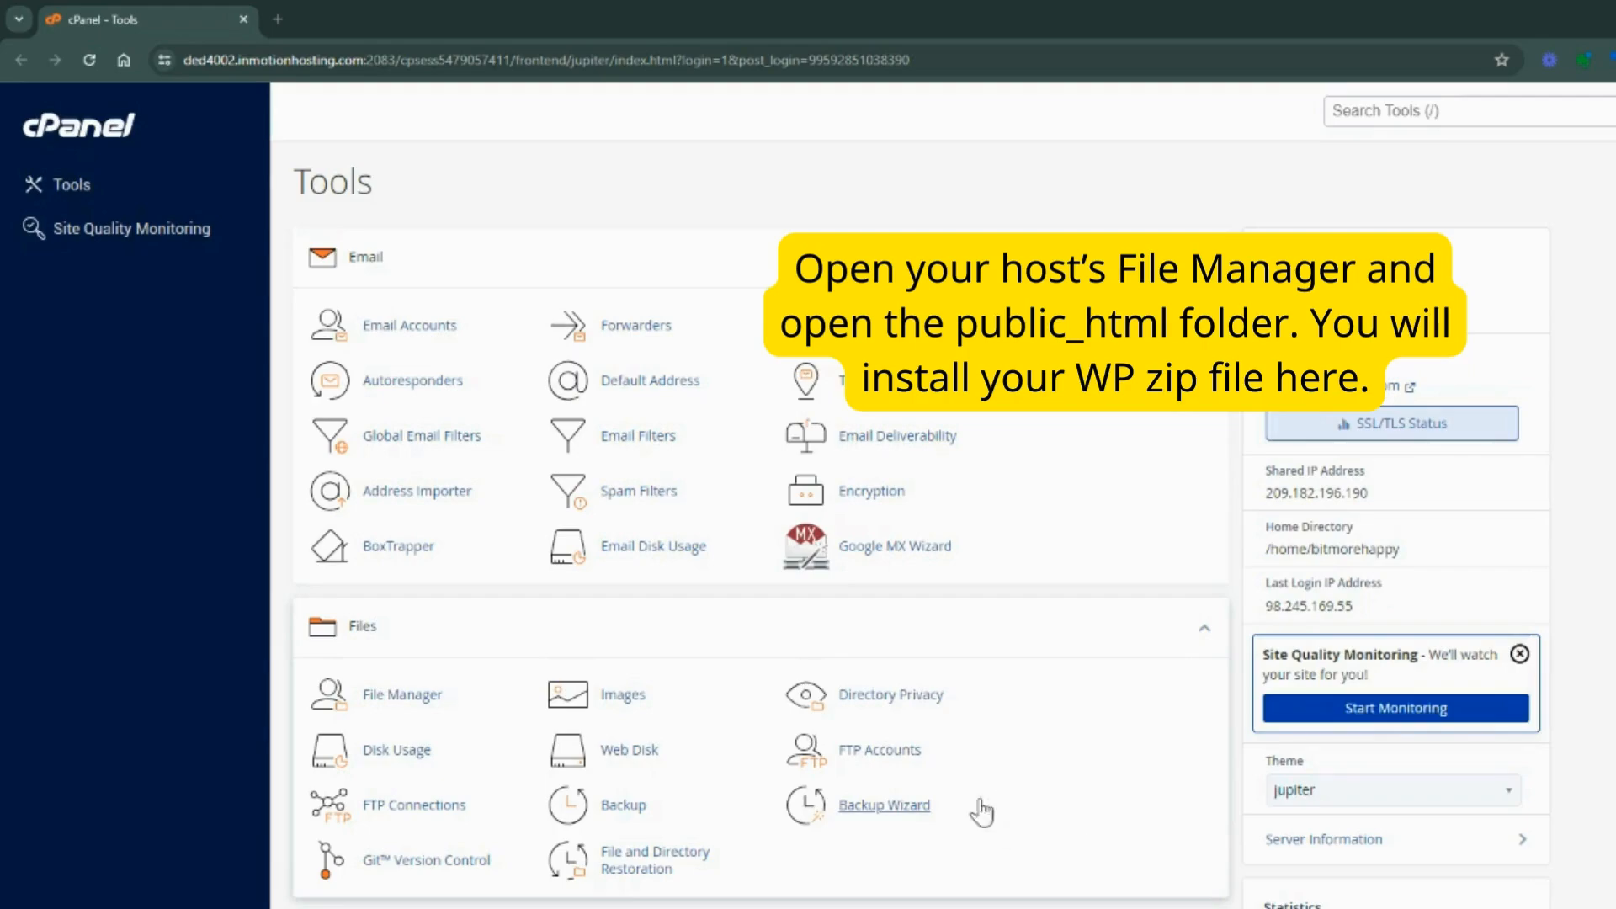
In cPanel's File Manager, upload wordpress-6.5.5.zip from Downloads into the public_html folder and return to that folder
left_click(404, 701)
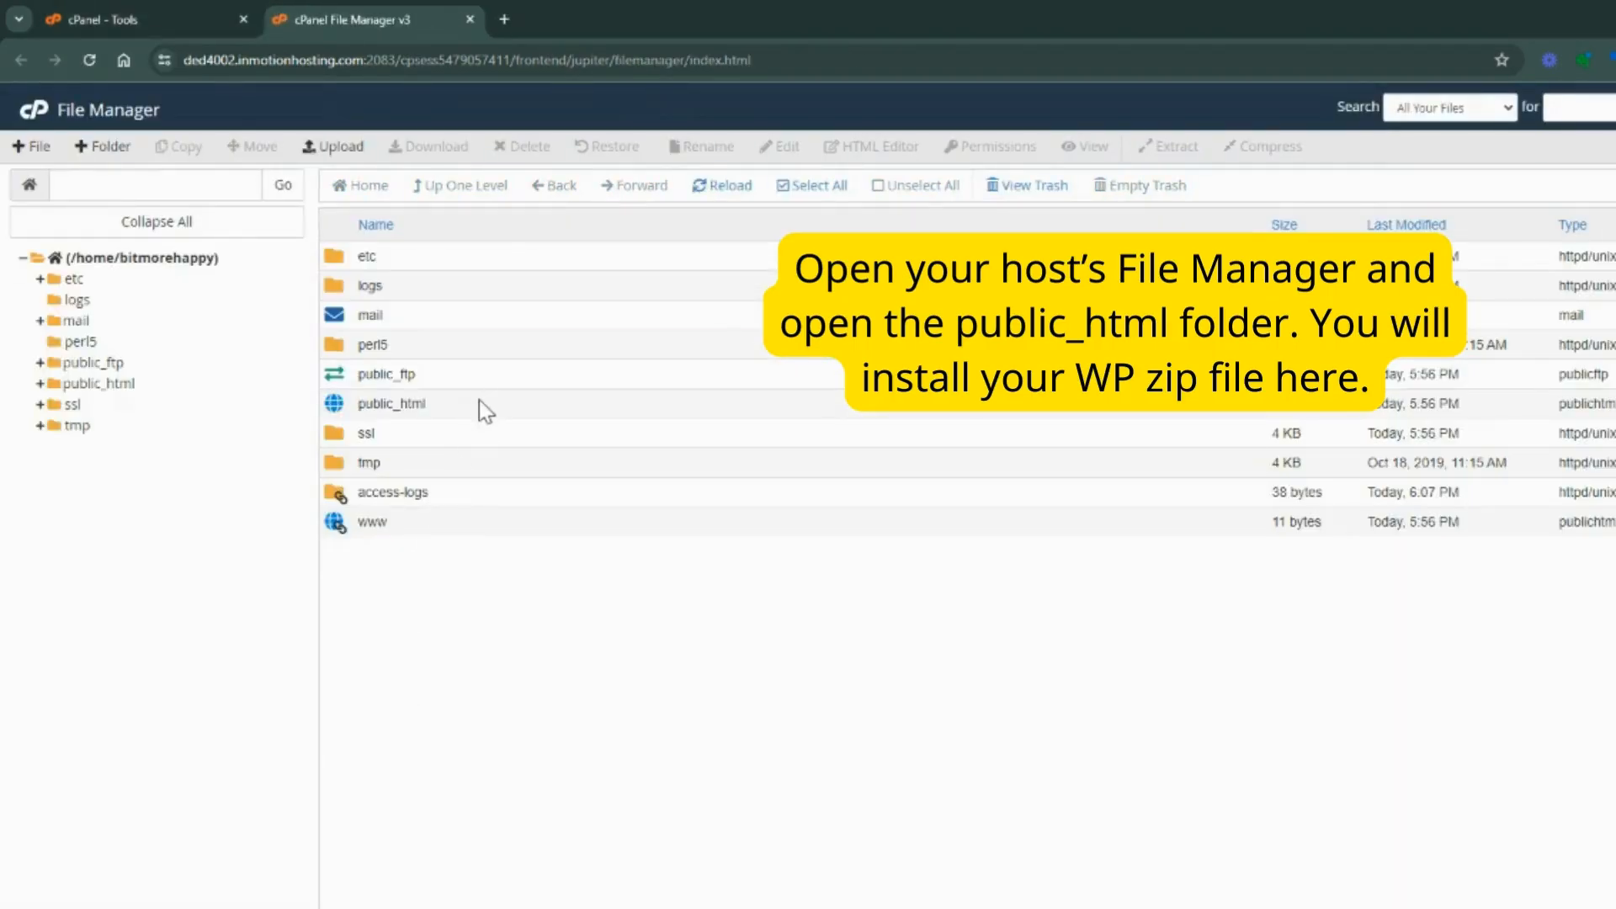
double_click(478, 402)
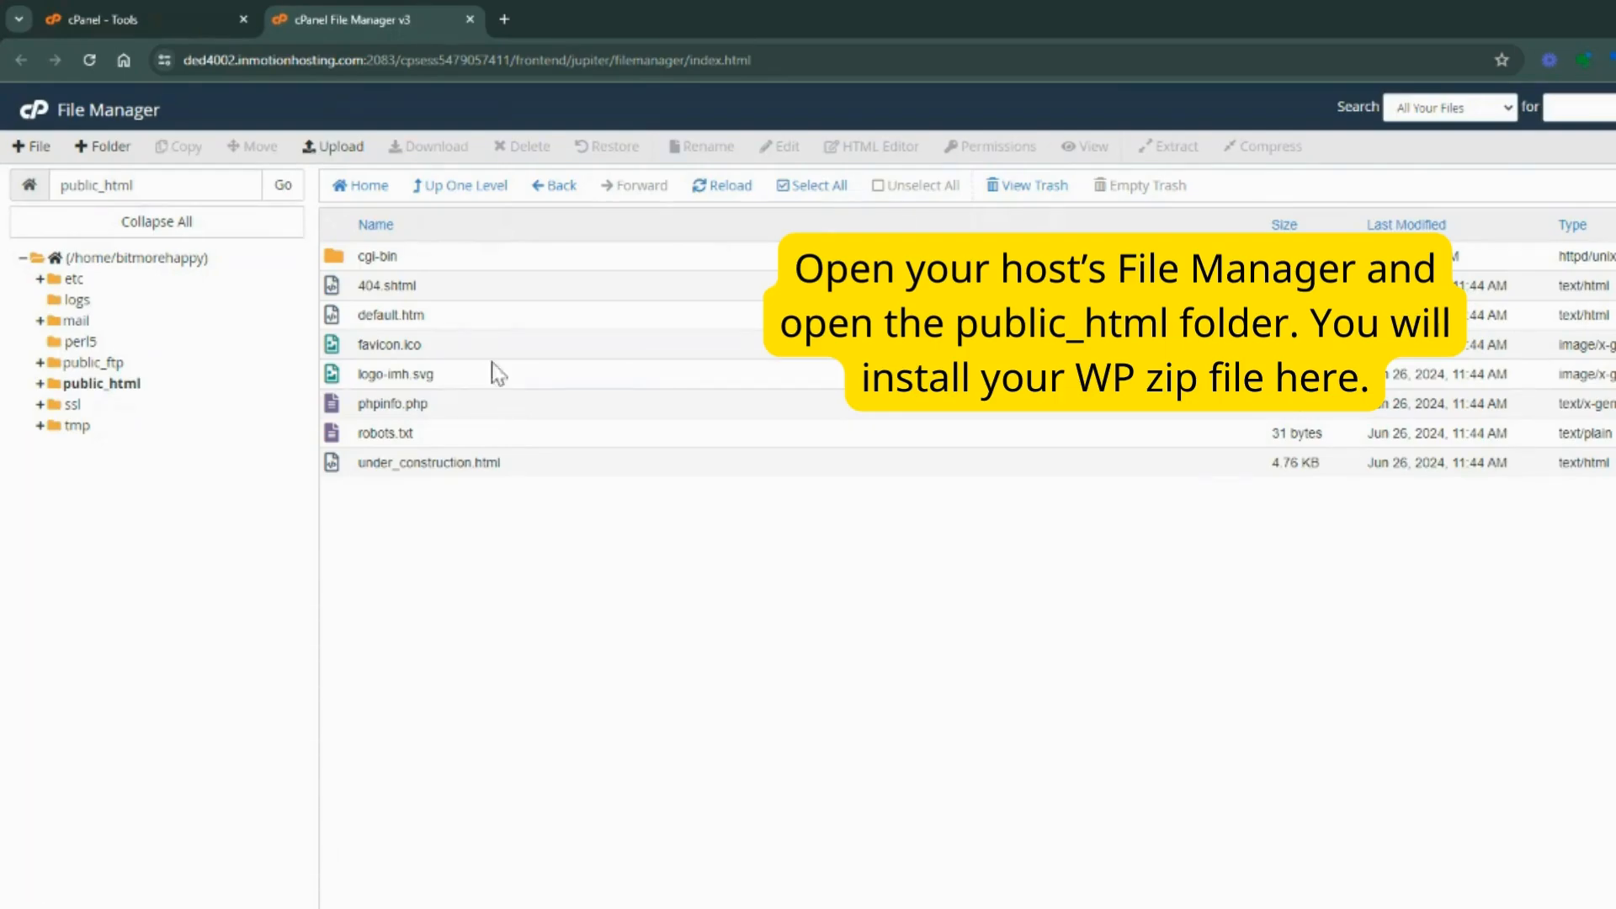
left_click(341, 148)
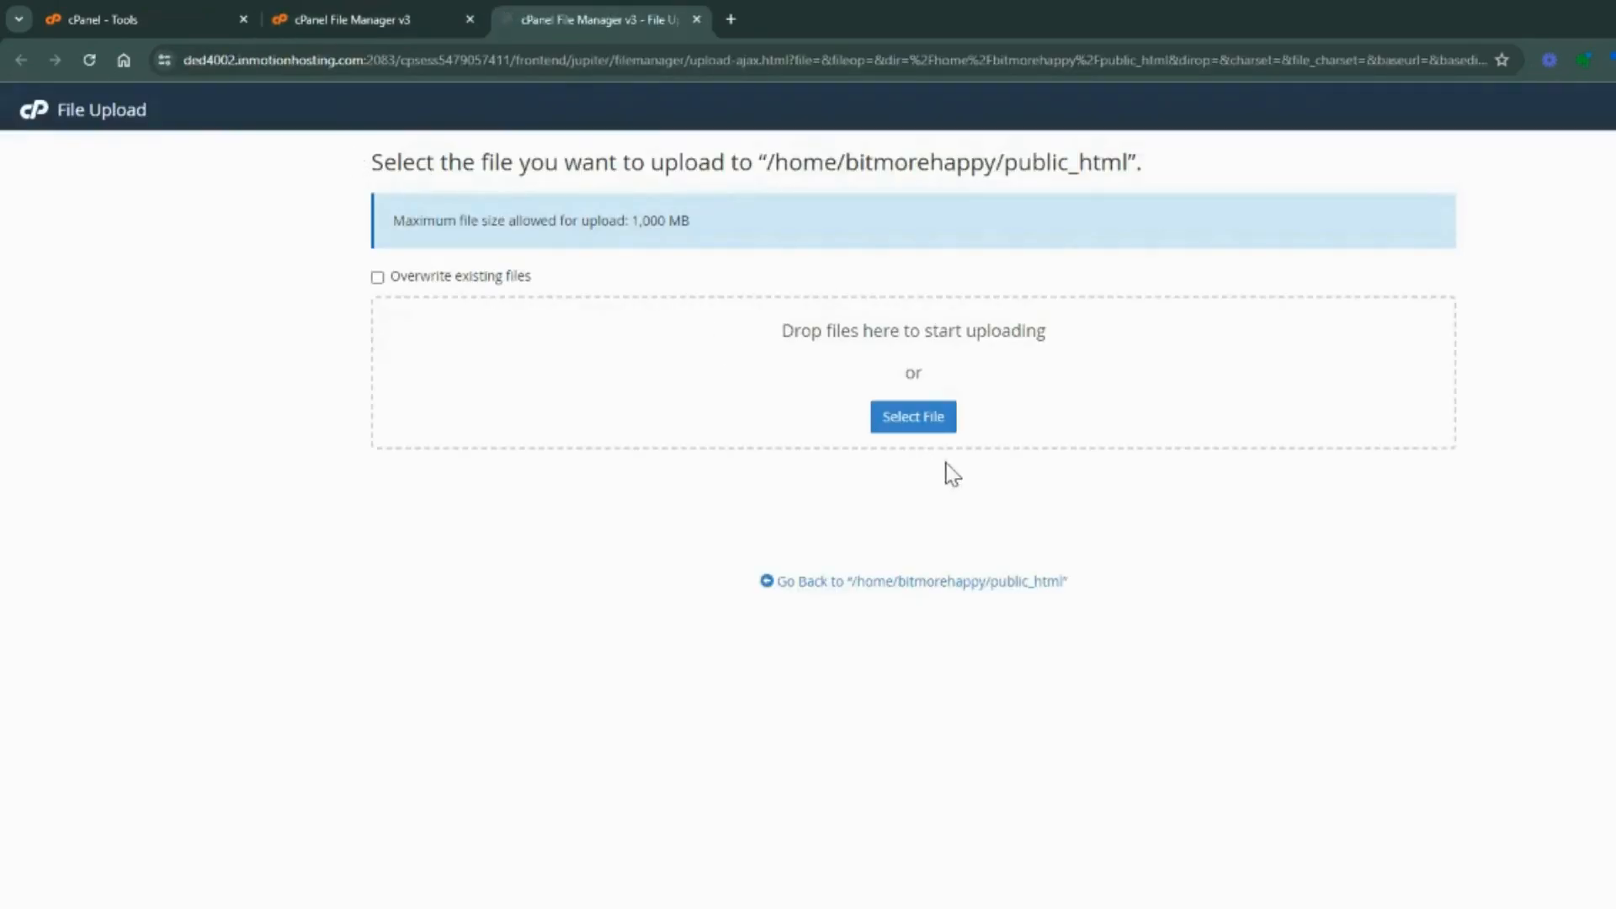
left_click(926, 438)
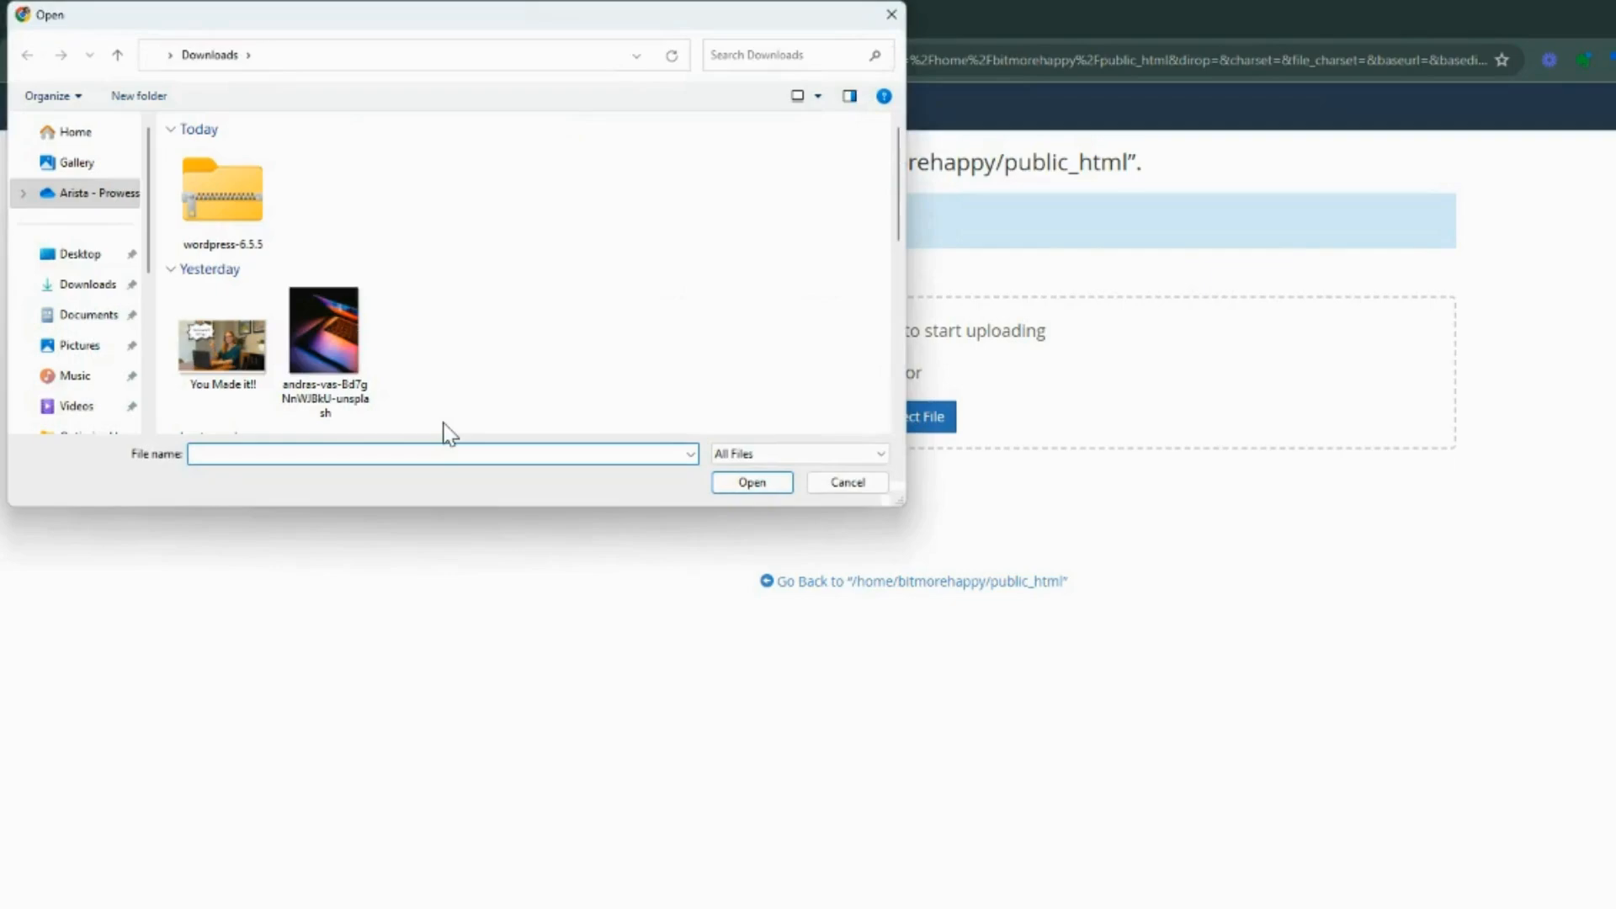
double_click(240, 216)
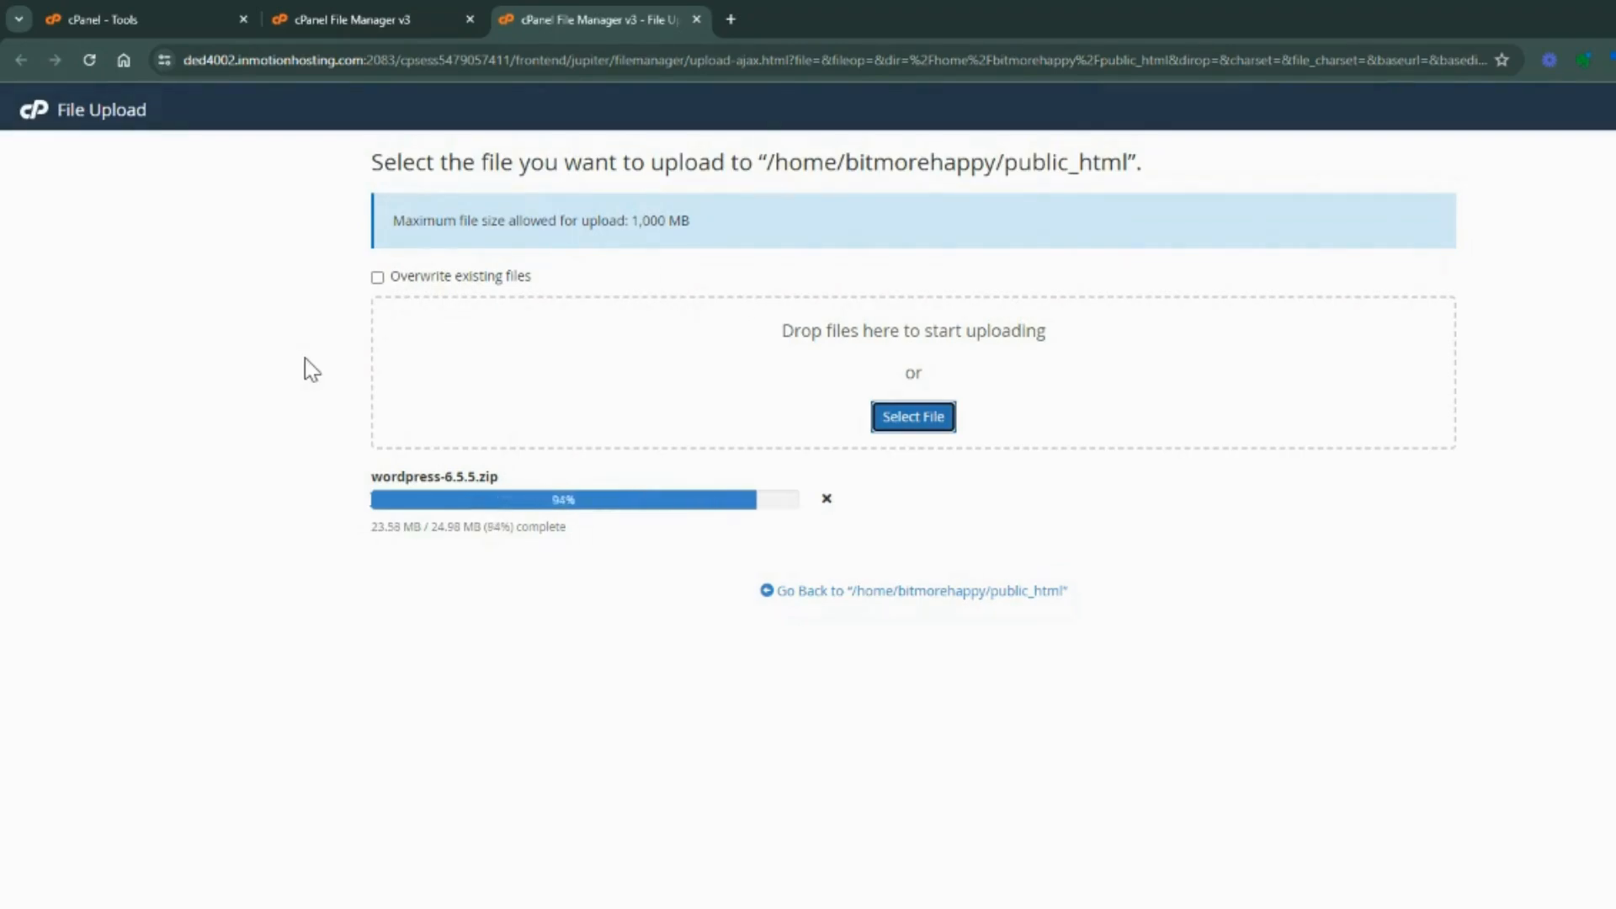
left_click(953, 592)
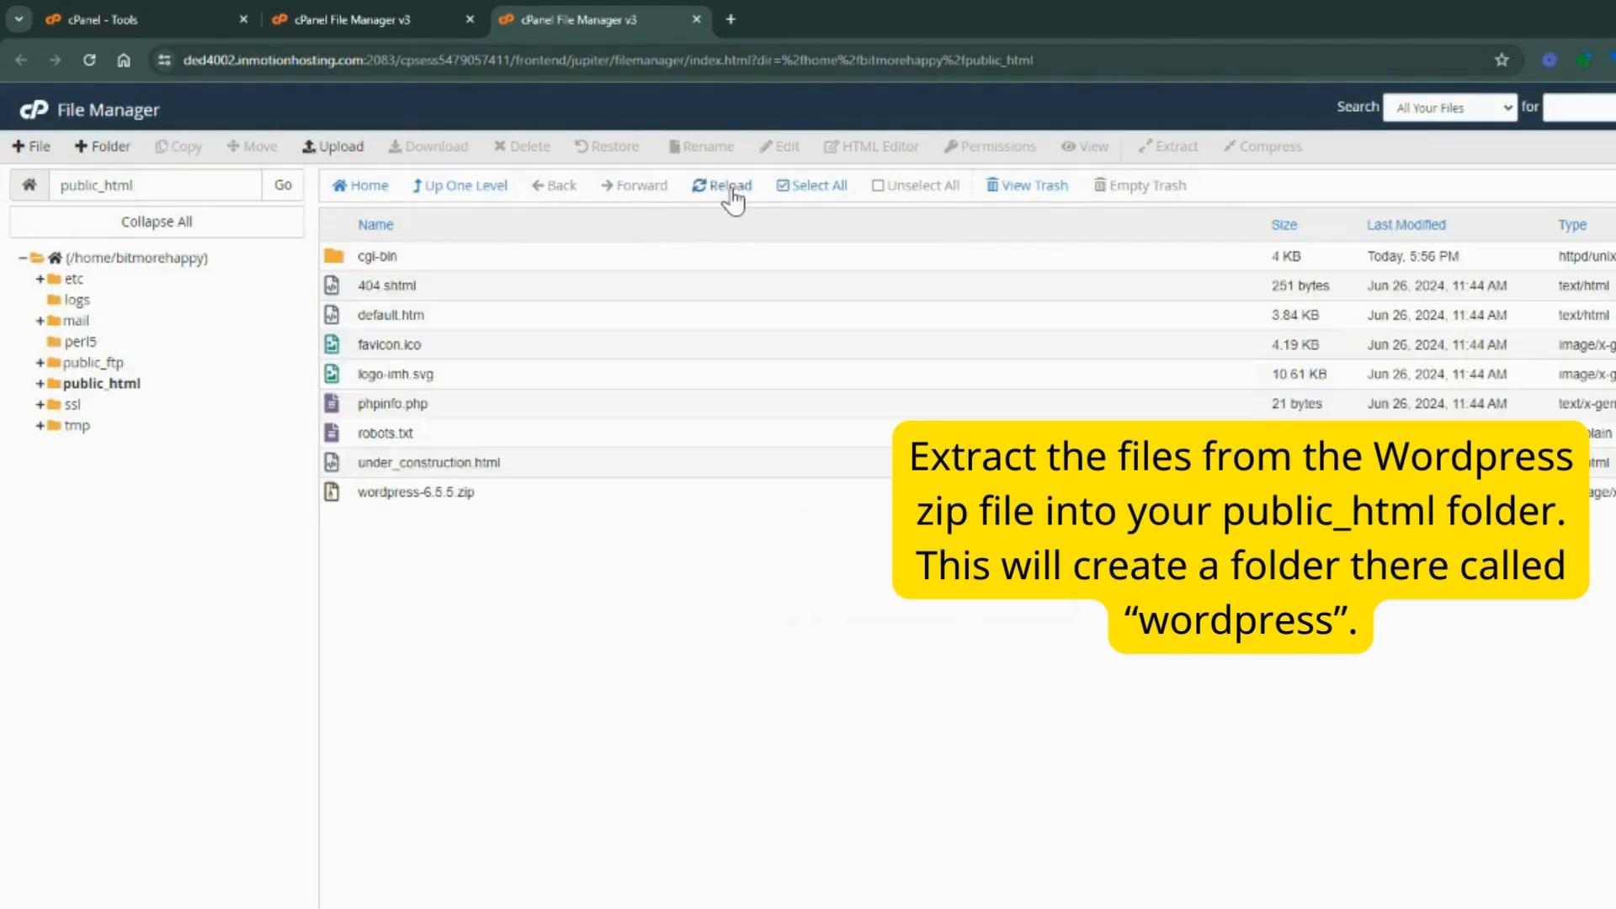
Extract wordpress-6.5.5.zip into /public_html and close the extraction results
left_click(497, 490)
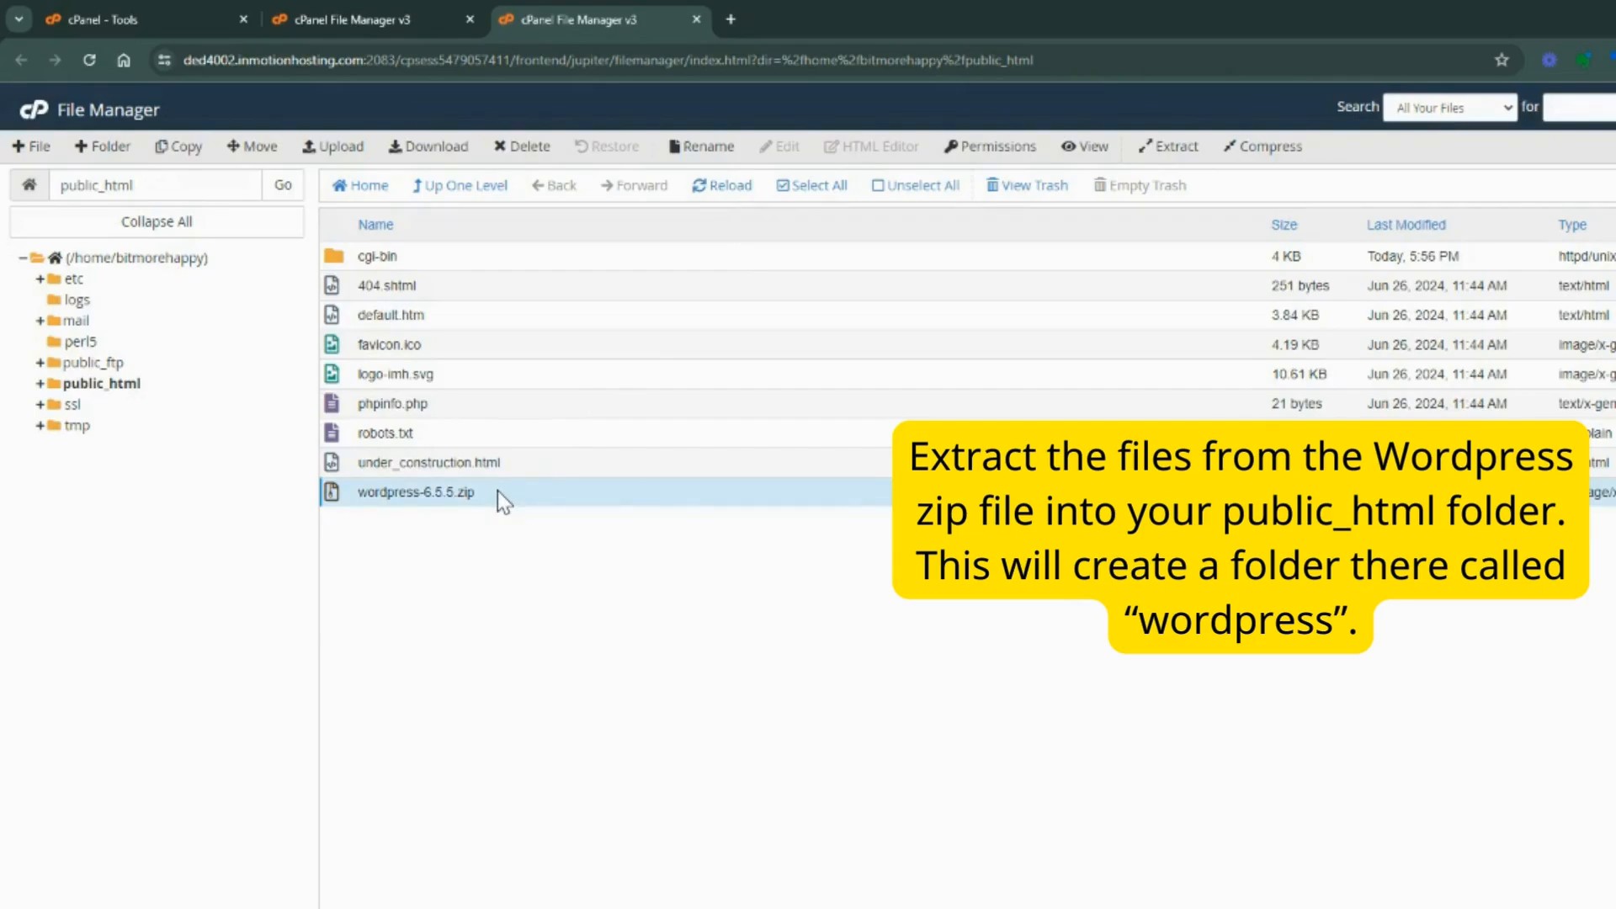
right_click(497, 491)
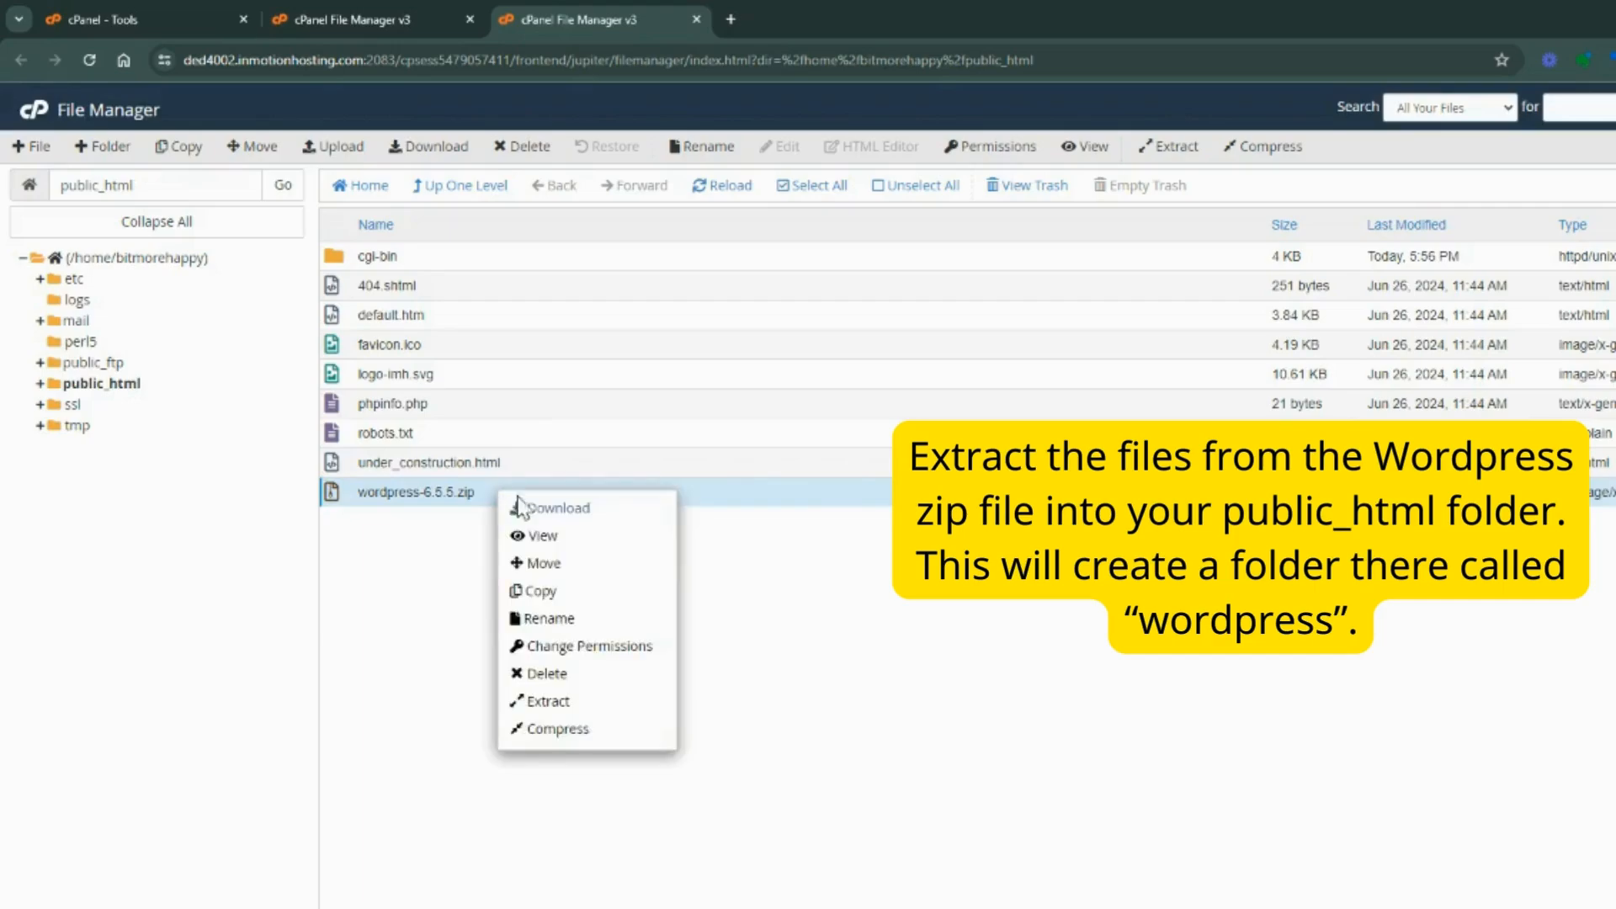
left_click(551, 702)
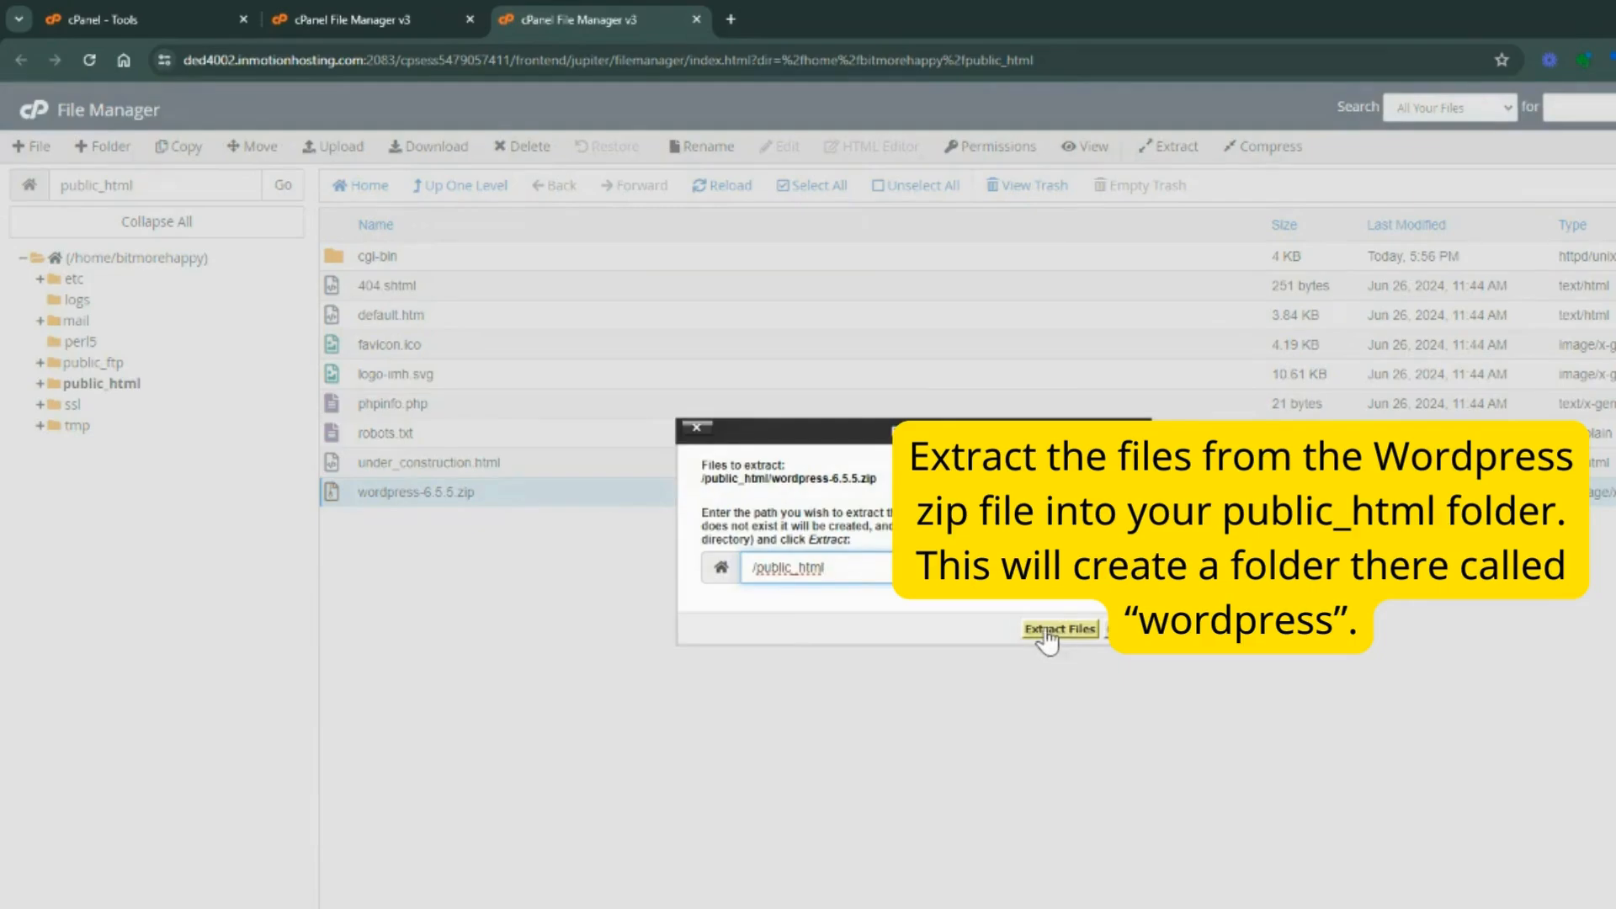
left_click(1046, 633)
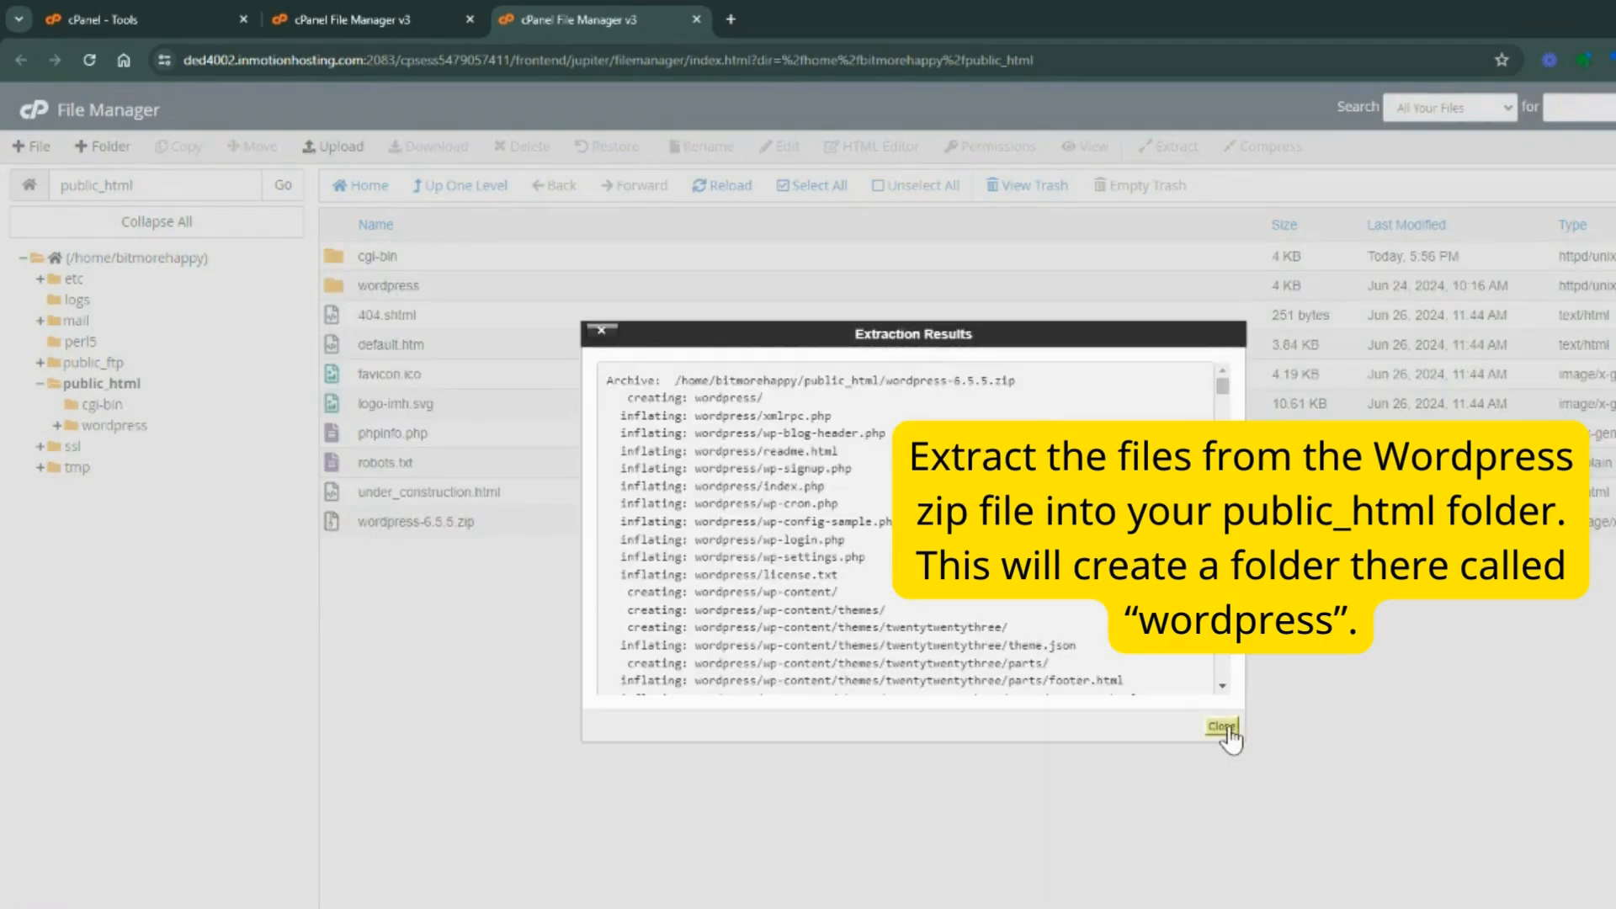
left_click(1222, 727)
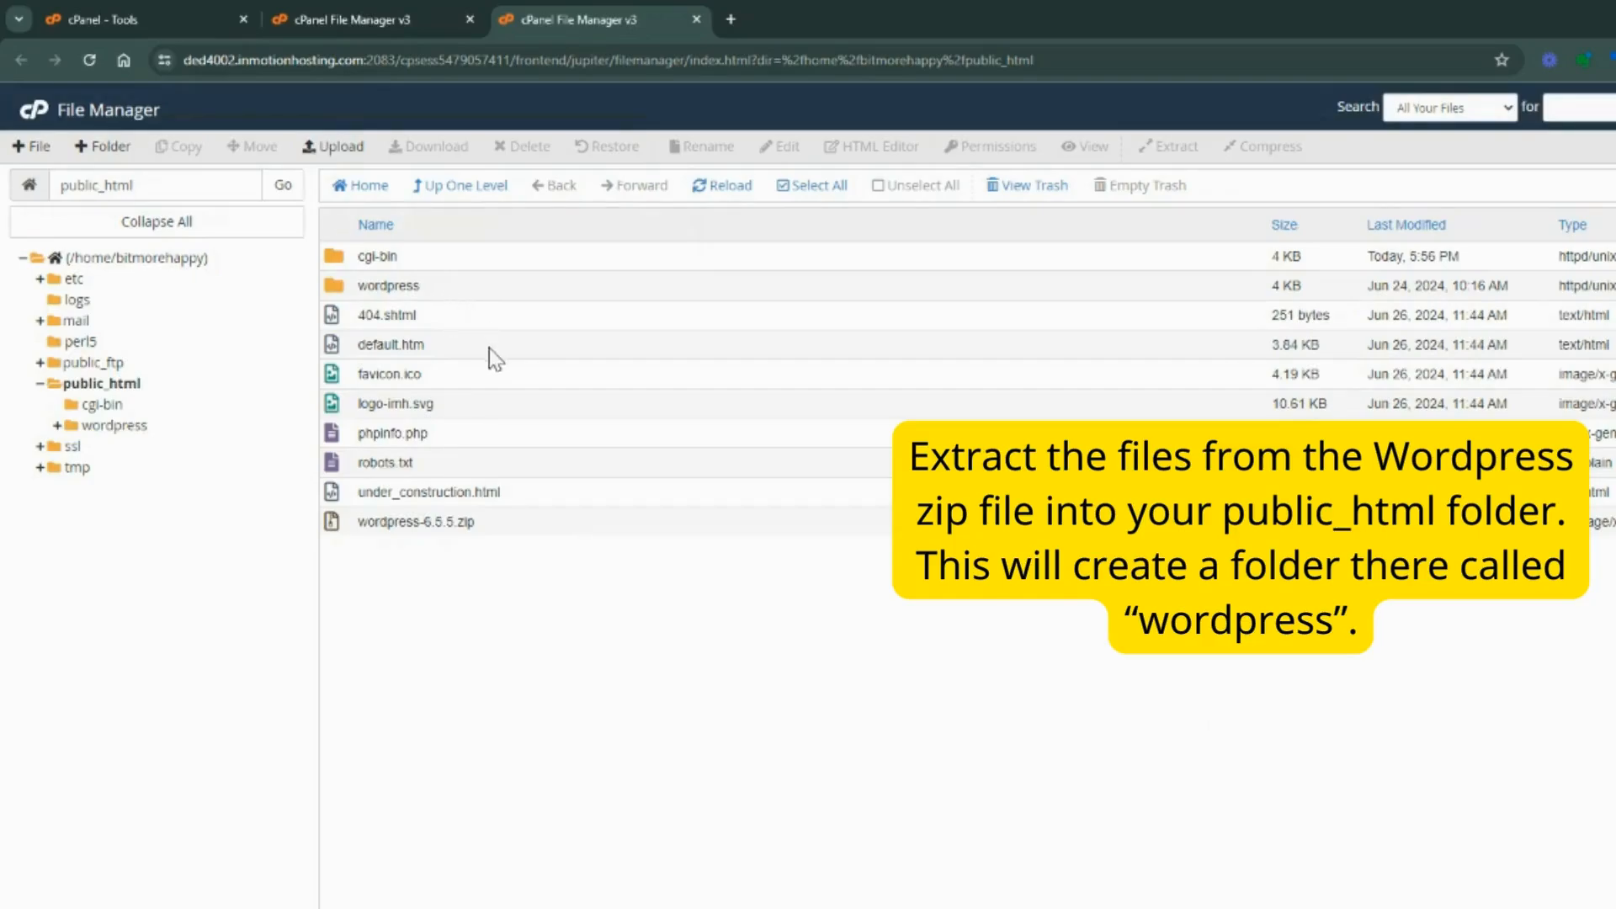
Move all files and folders from inside the wordpress folder into /public_html
double_click(451, 286)
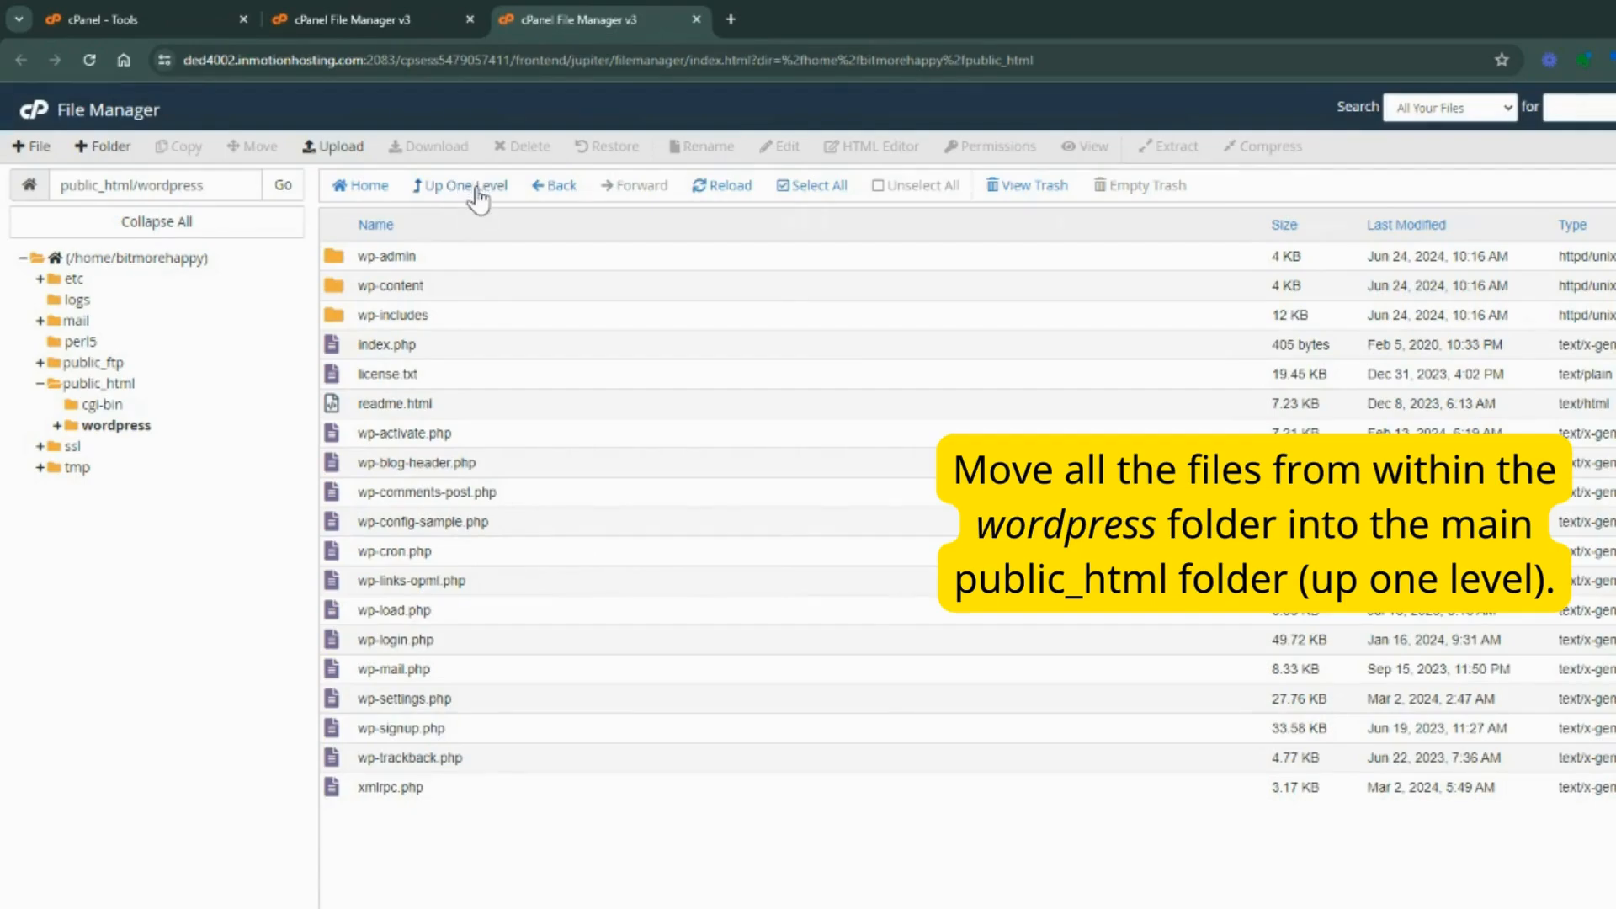
left_click(474, 193)
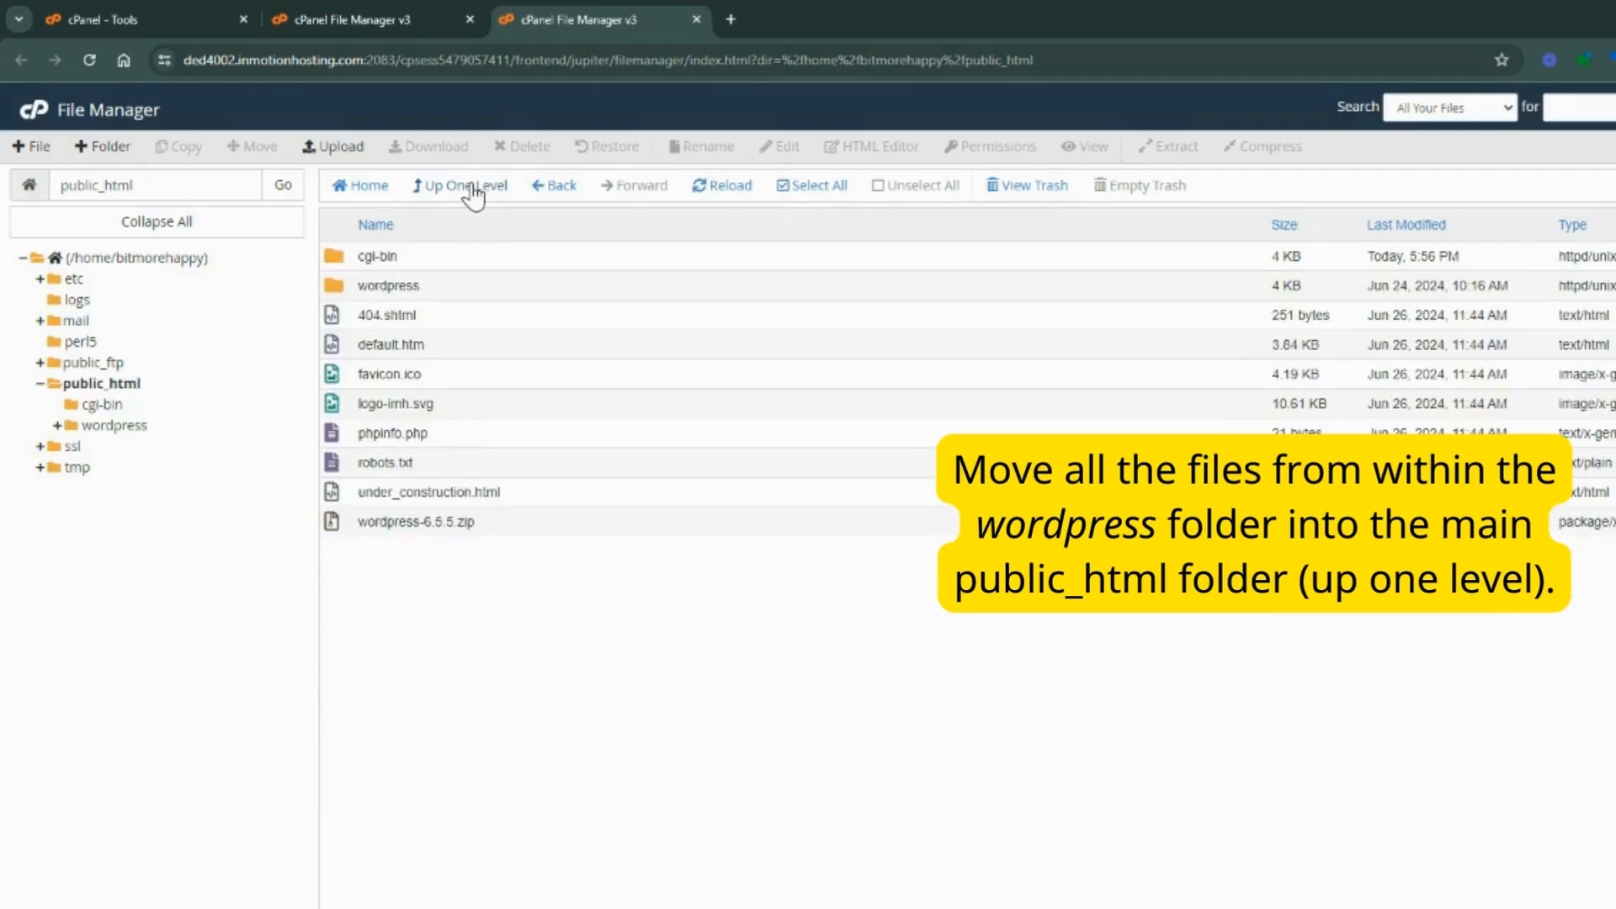
left_click(445, 301)
double_click(438, 293)
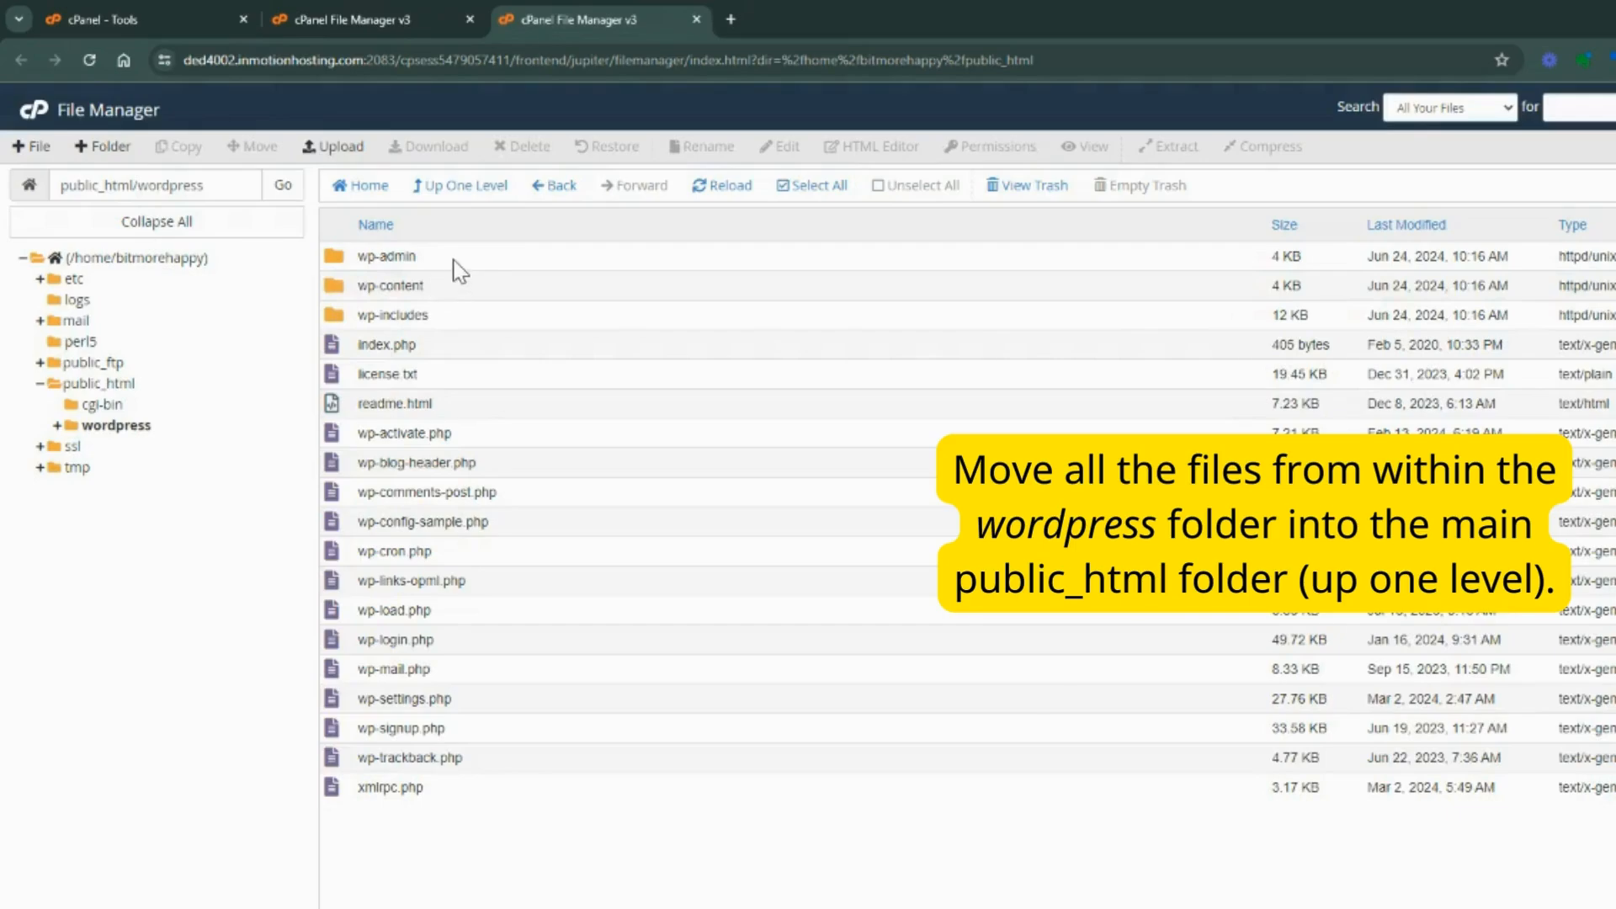
left_click(454, 261)
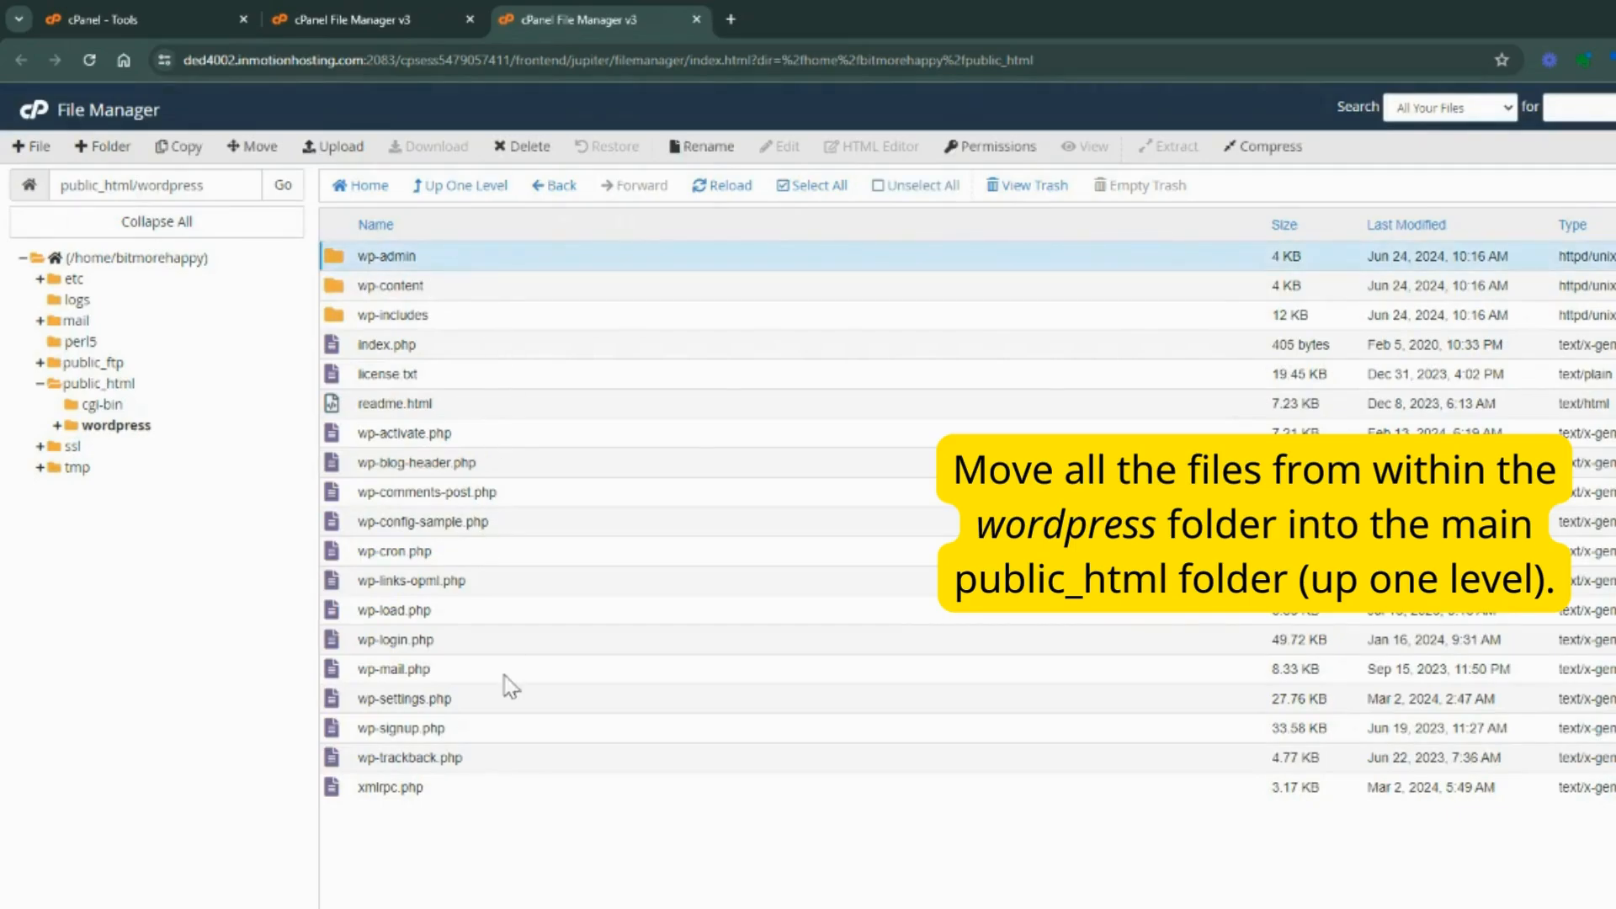
left_click(476, 786, "shift")
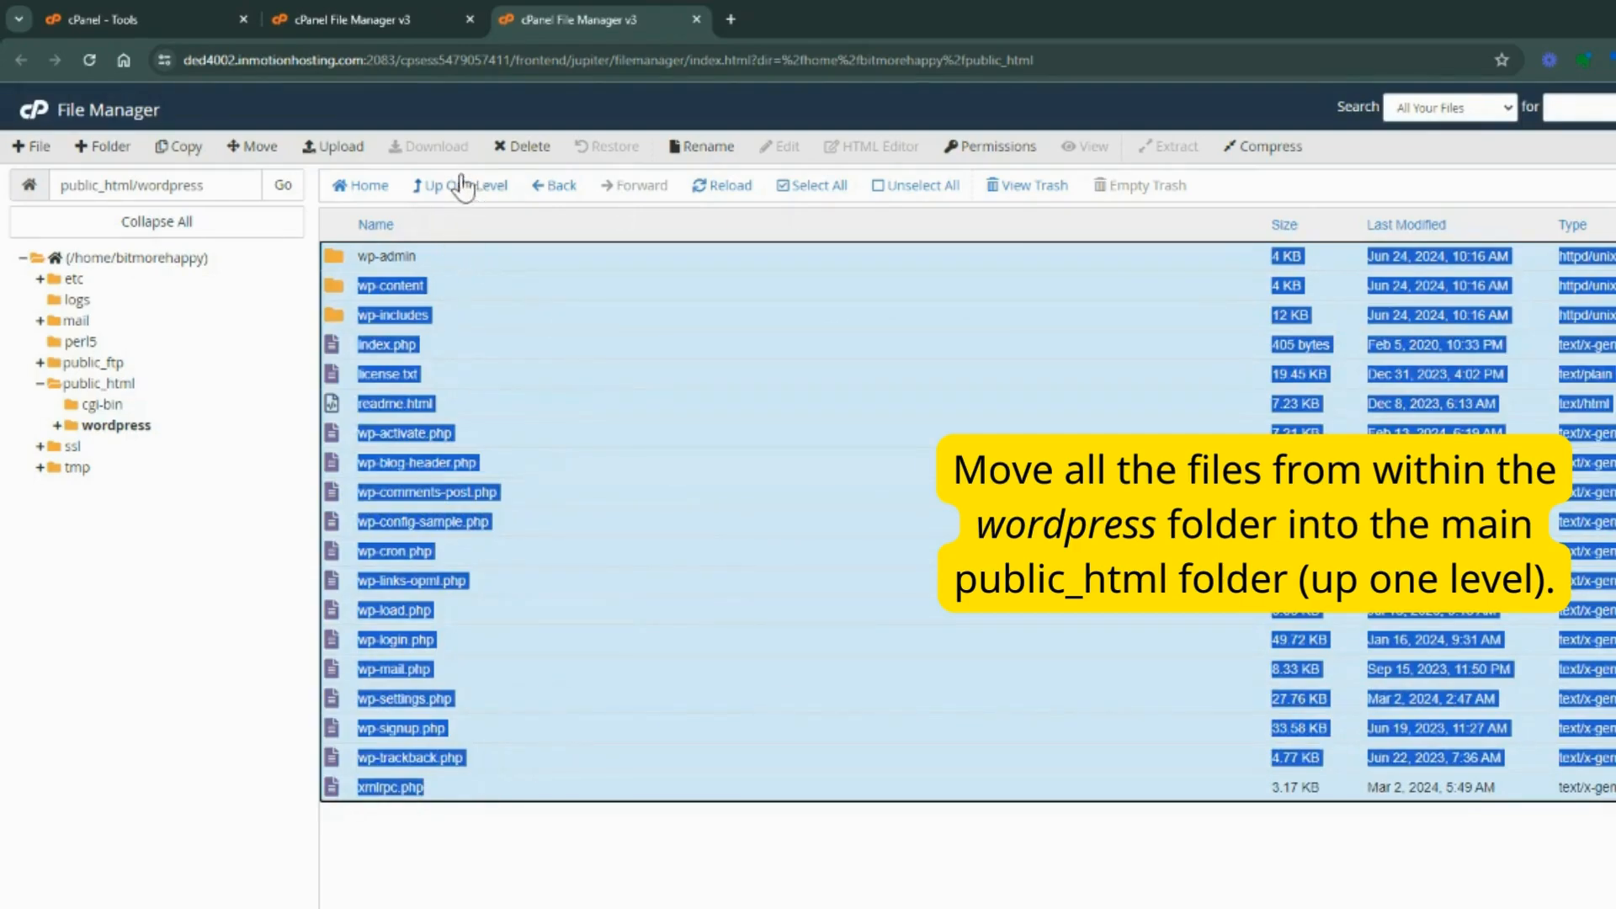
left_click(258, 147)
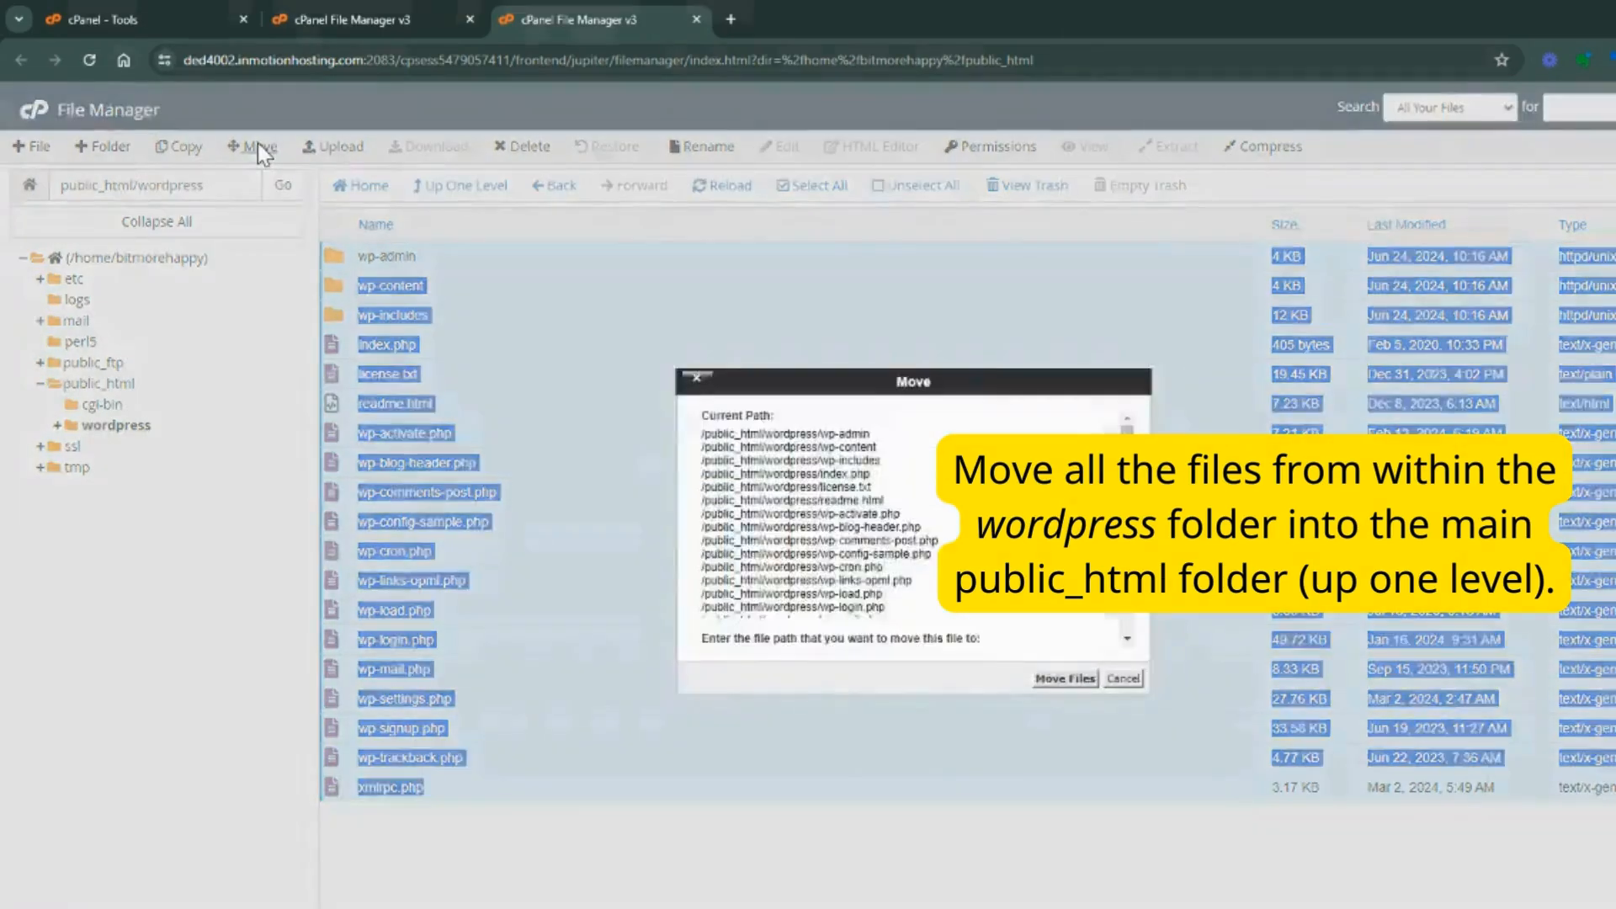
left_click_drag(908, 616, 830, 620)
key("BackSpace")
key("BackSpace")
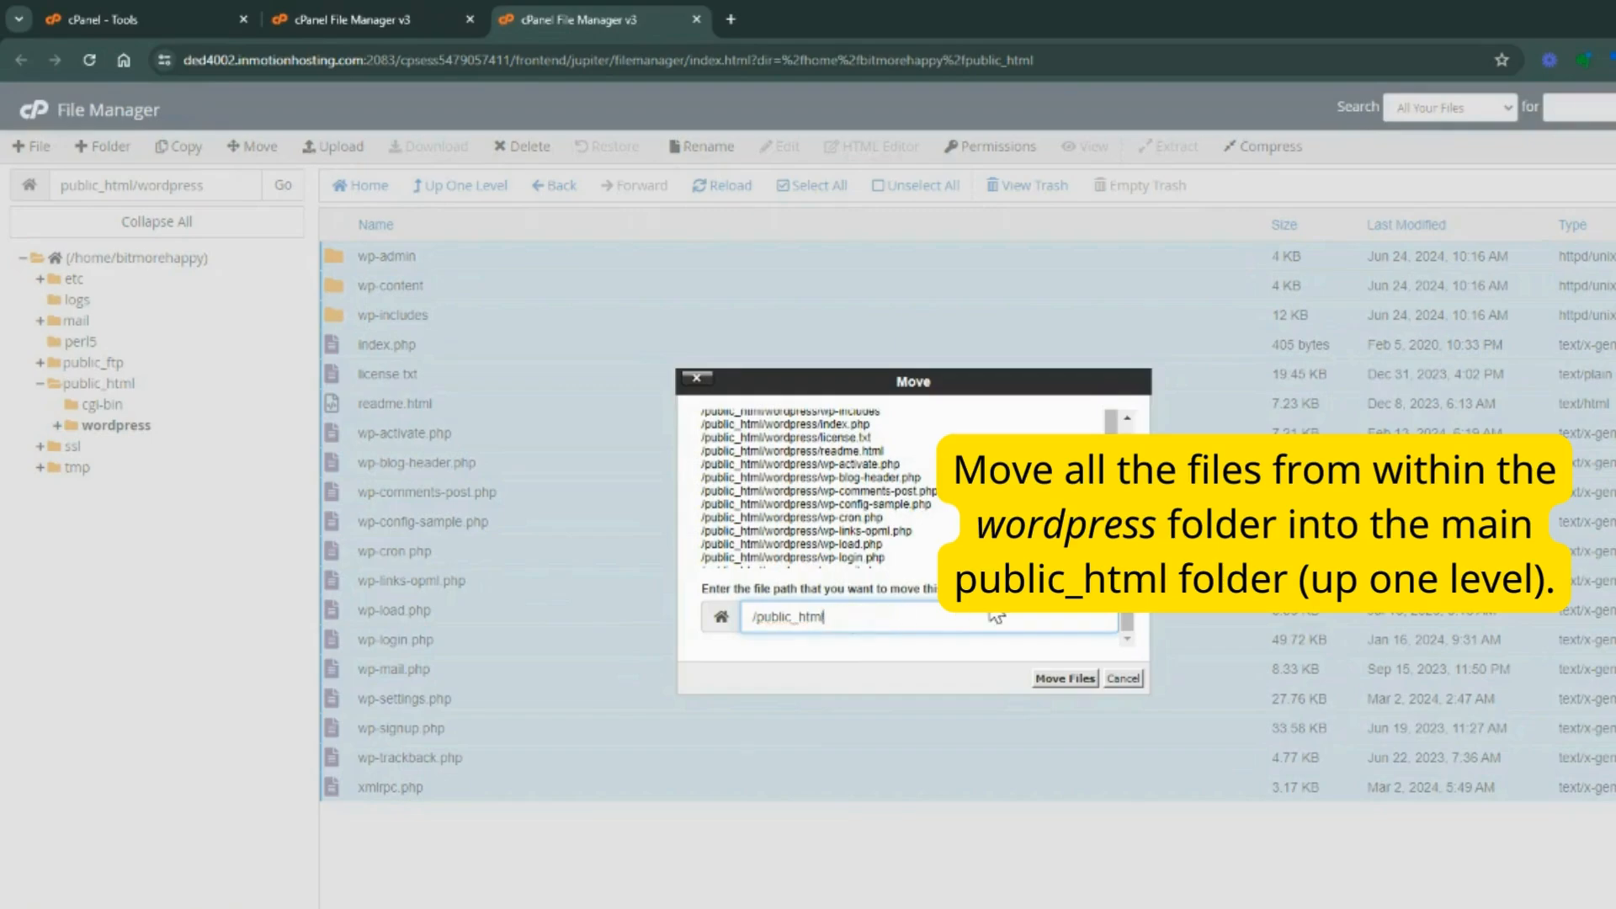
left_click(1066, 678)
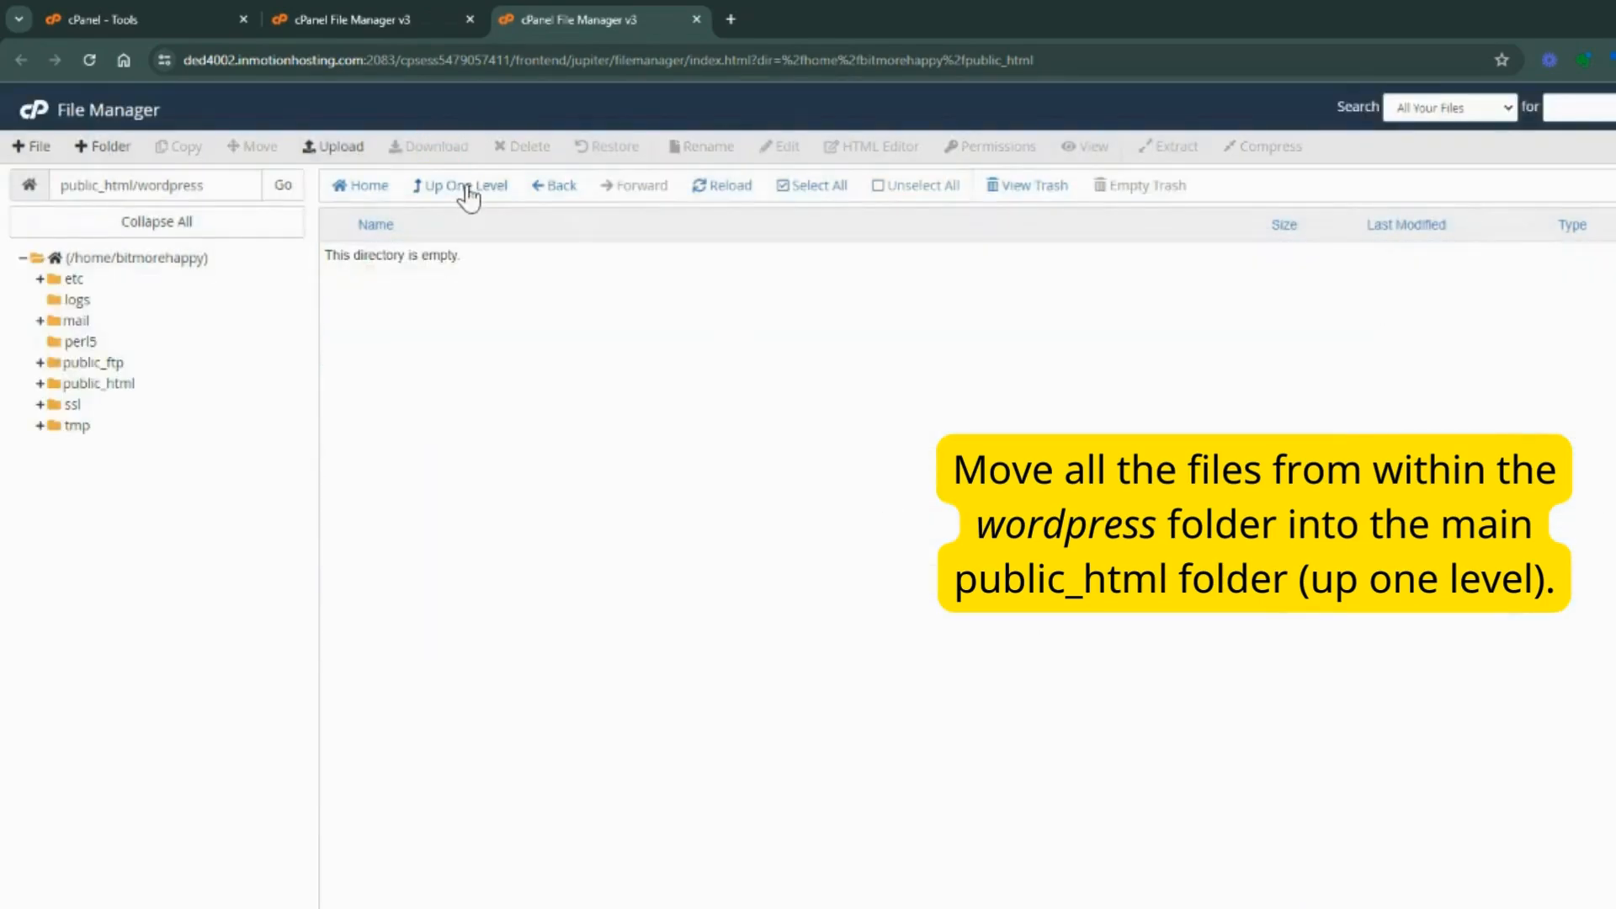
Check that the wordpress folder in public_html is empty and move it to the trash
left_click(468, 194)
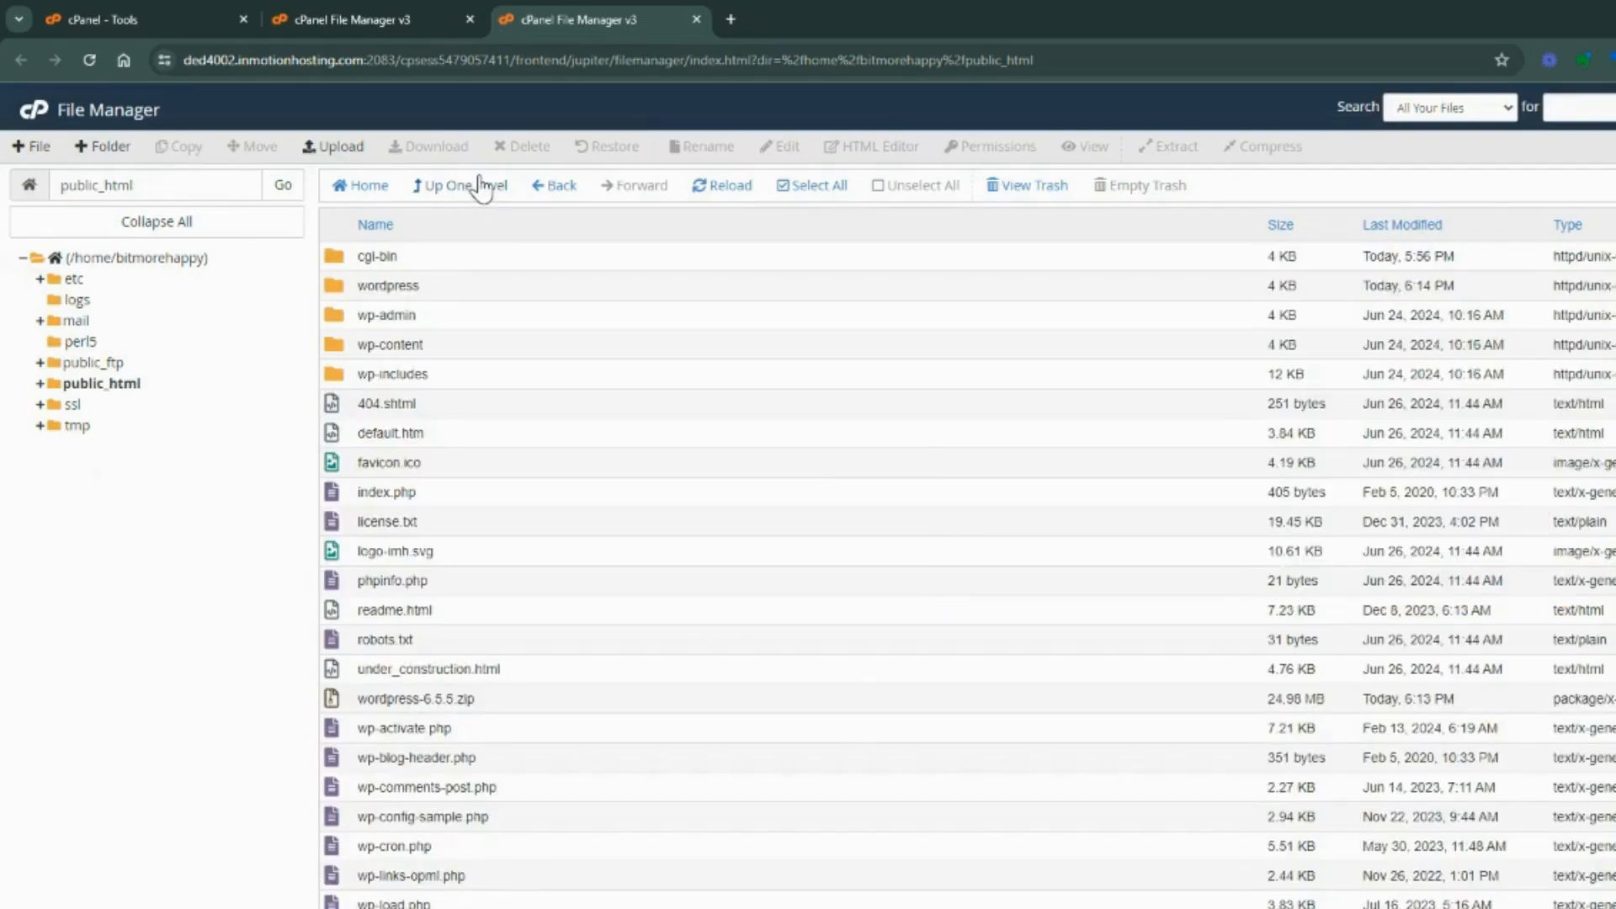
double_click(442, 287)
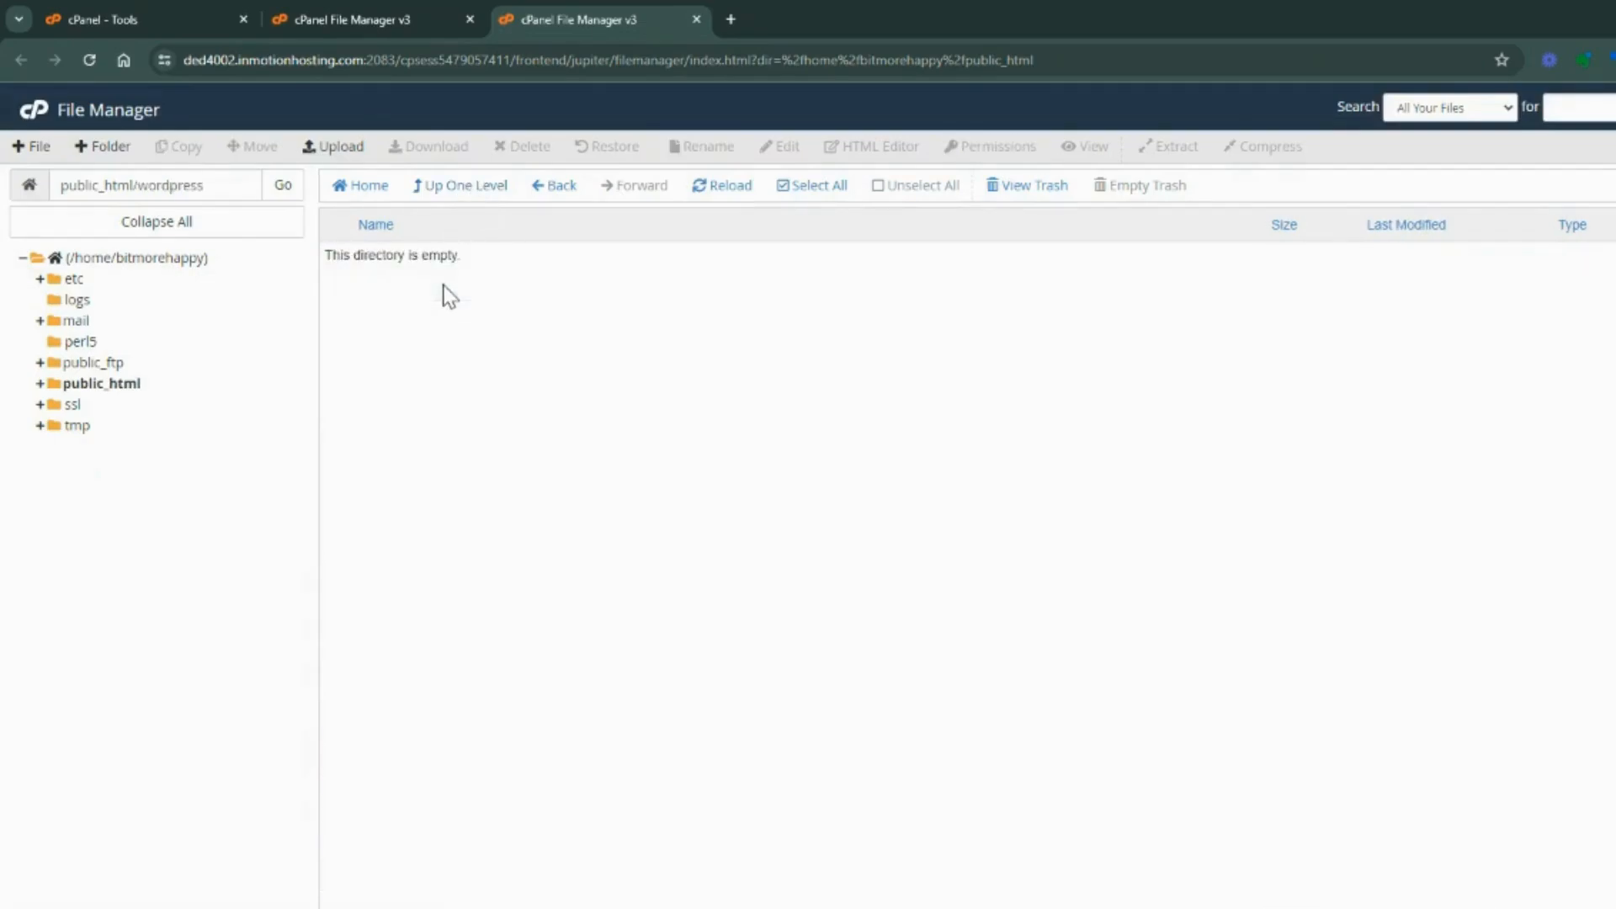
left_click(463, 186)
left_click(494, 287)
right_click(495, 286)
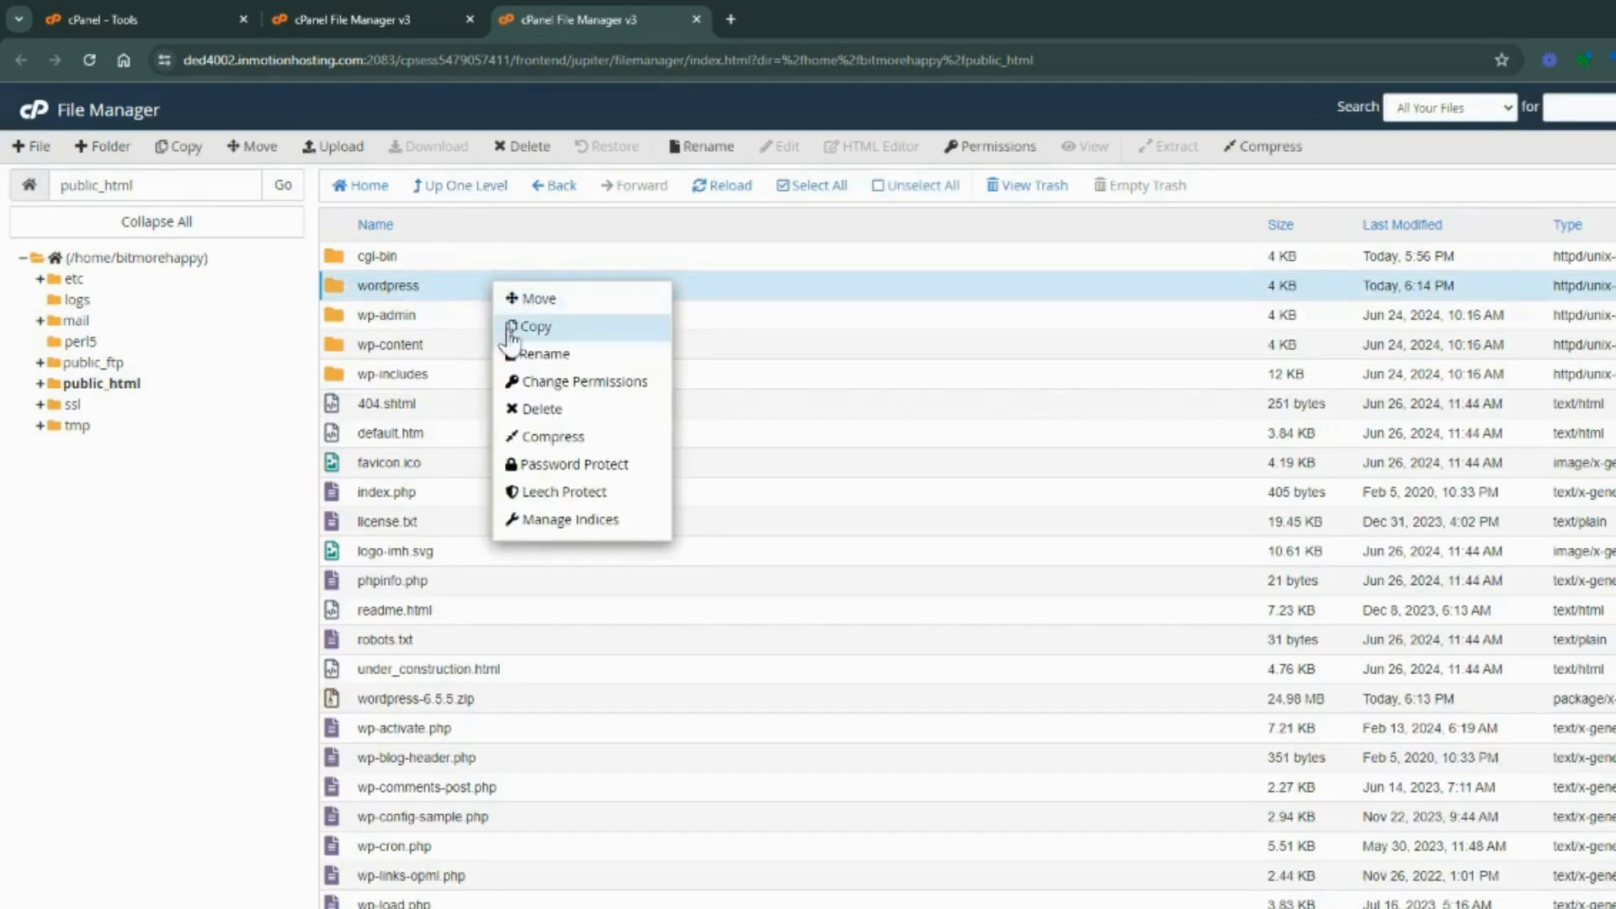
left_click(543, 412)
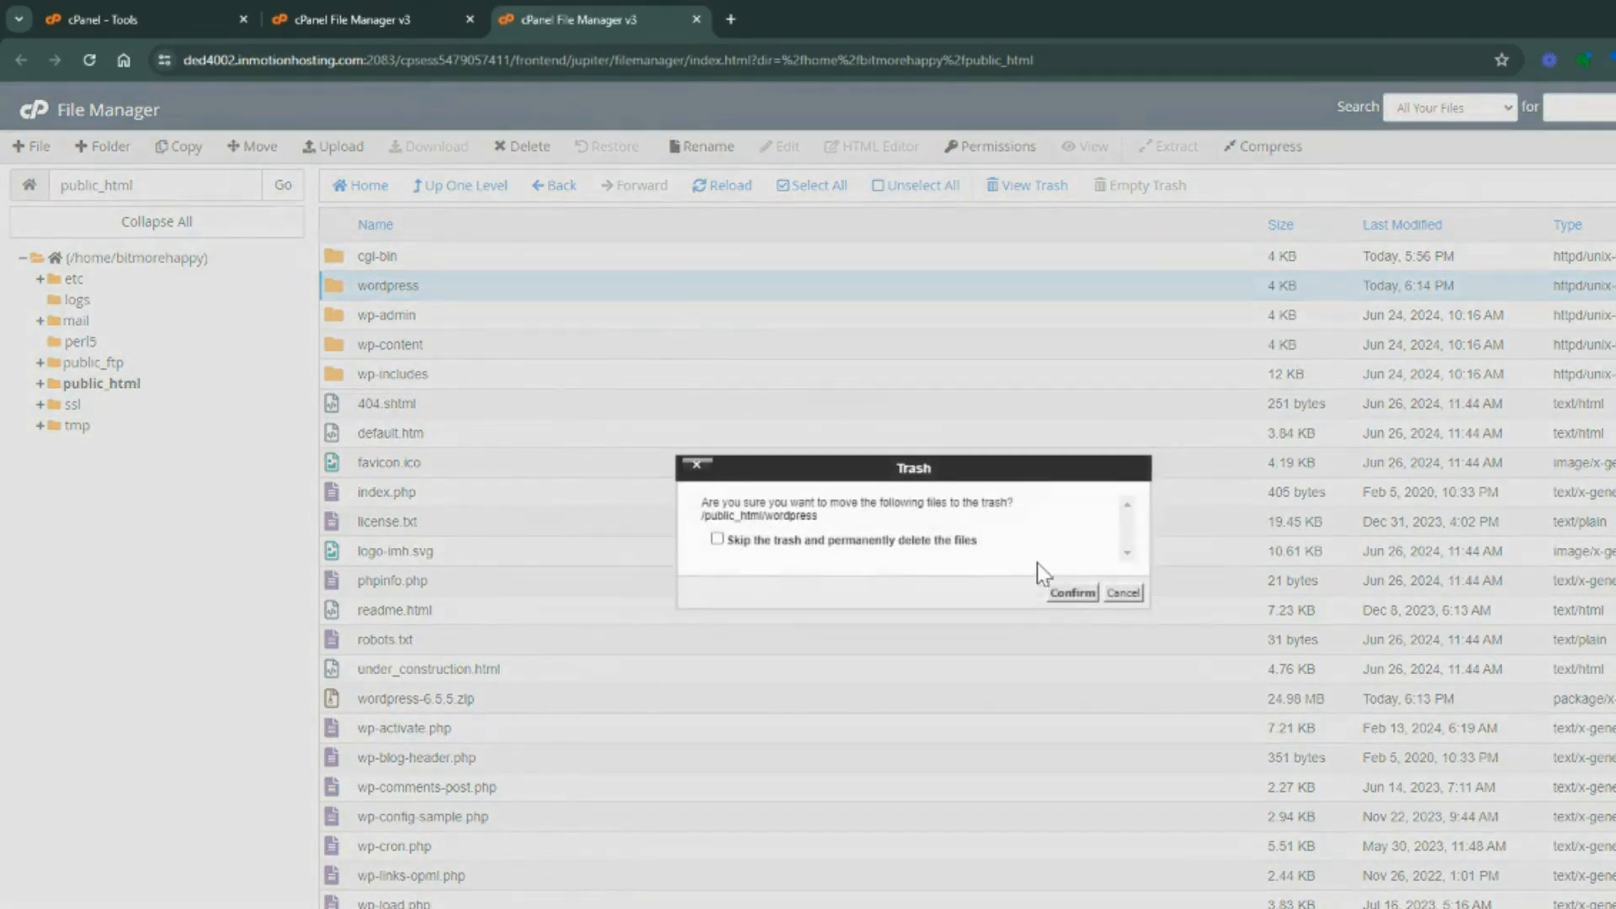
left_click(1071, 593)
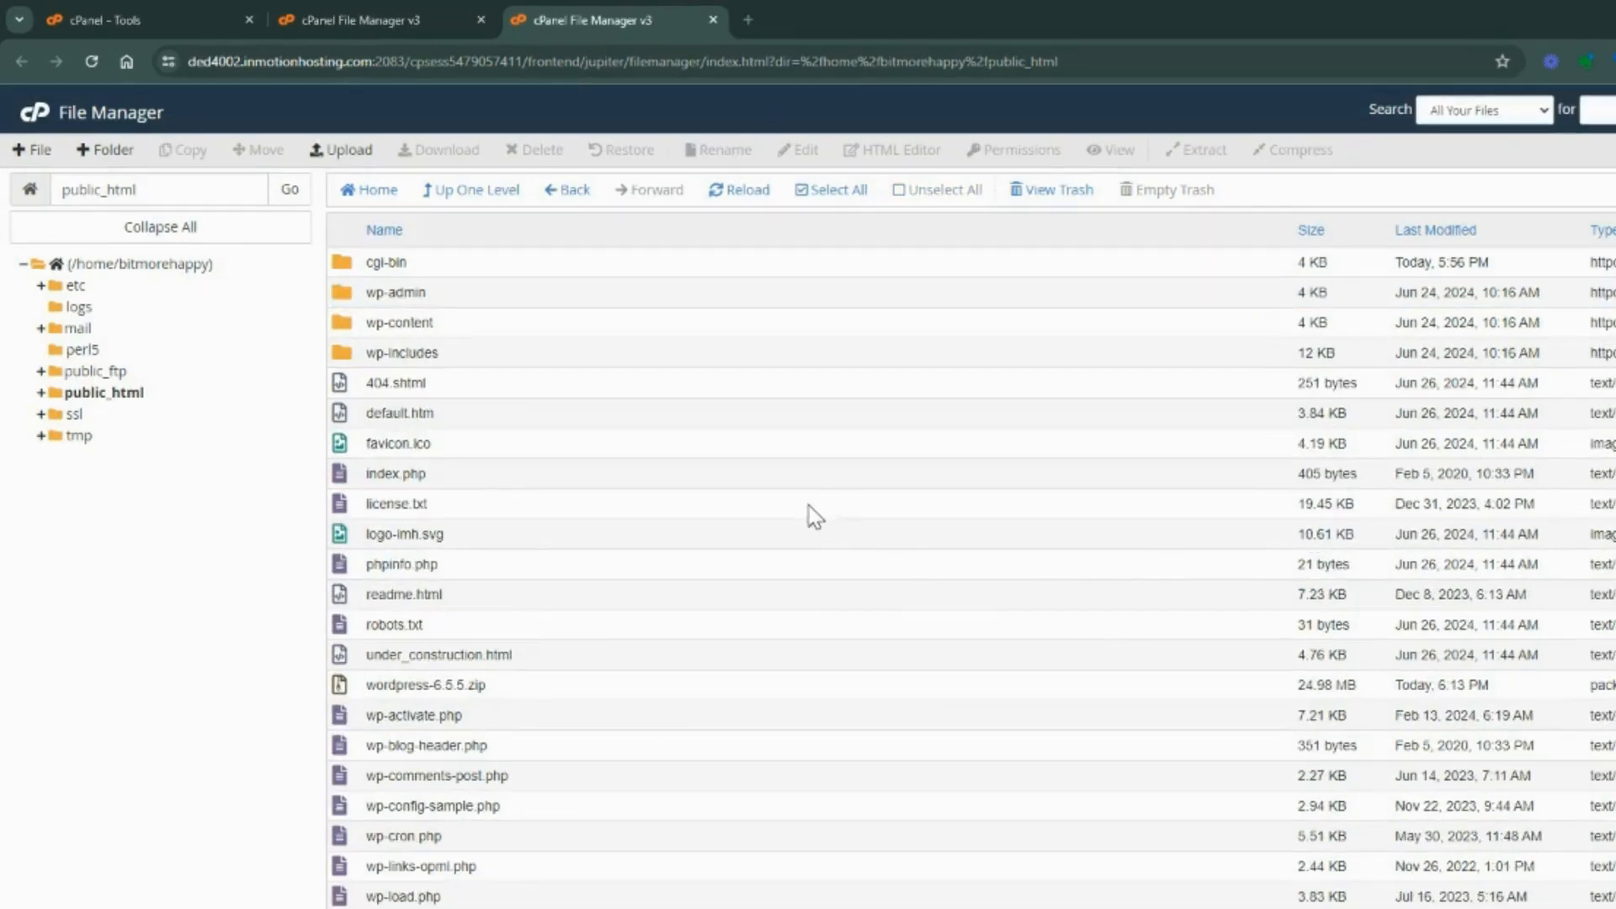
Permanently delete wordpress-6.5.5.zip from public_html, skipping the trash
left_click(534, 696)
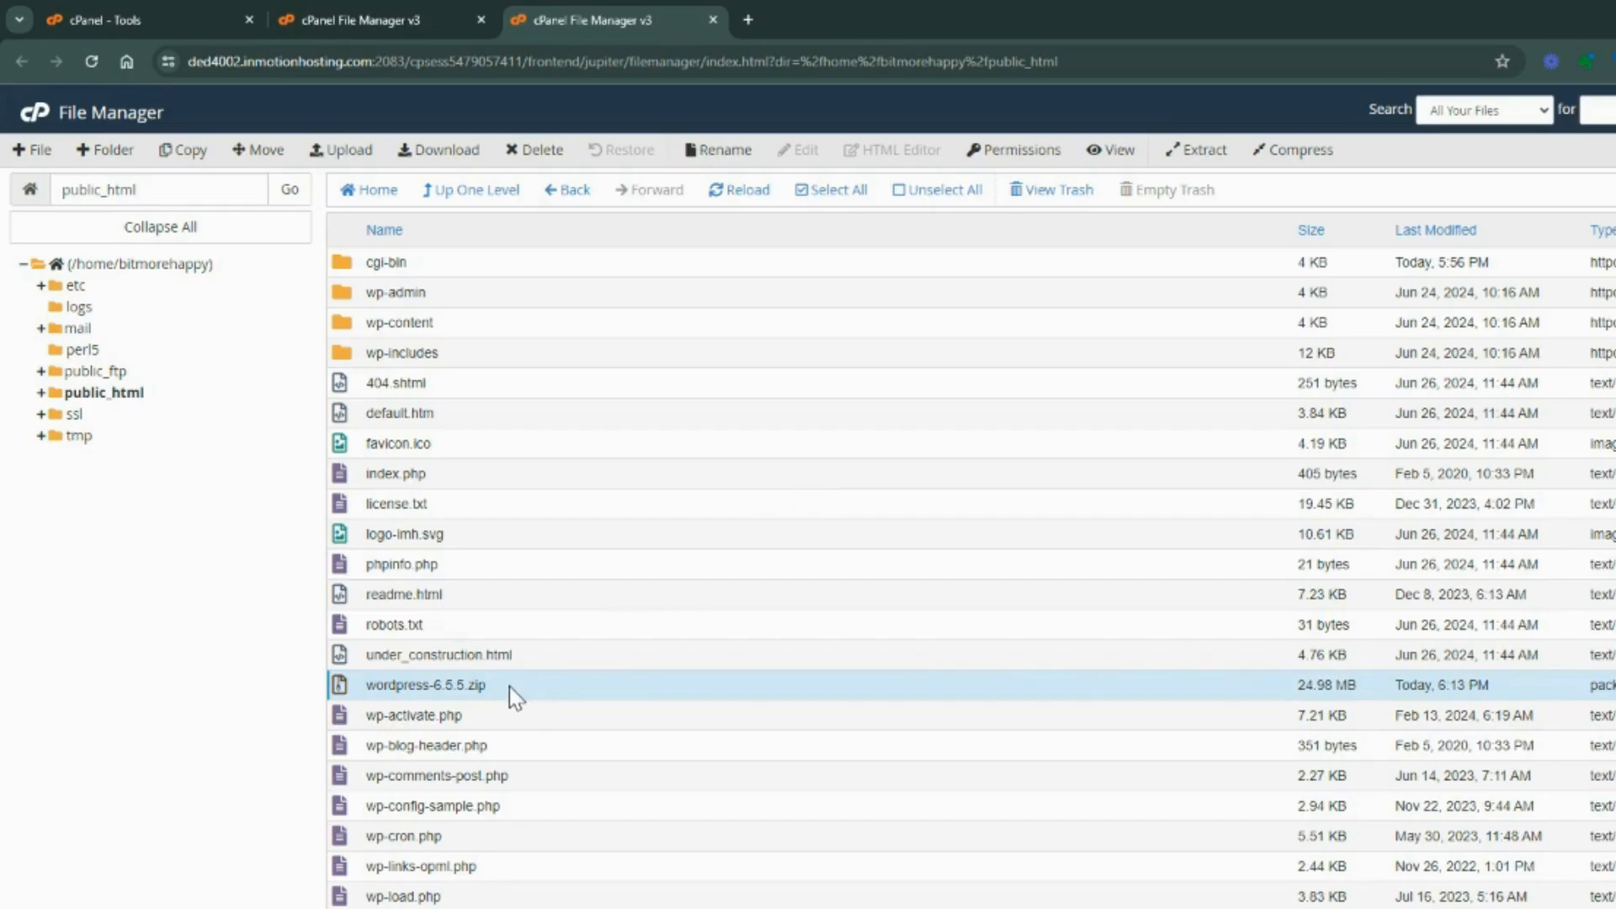
right_click(511, 696)
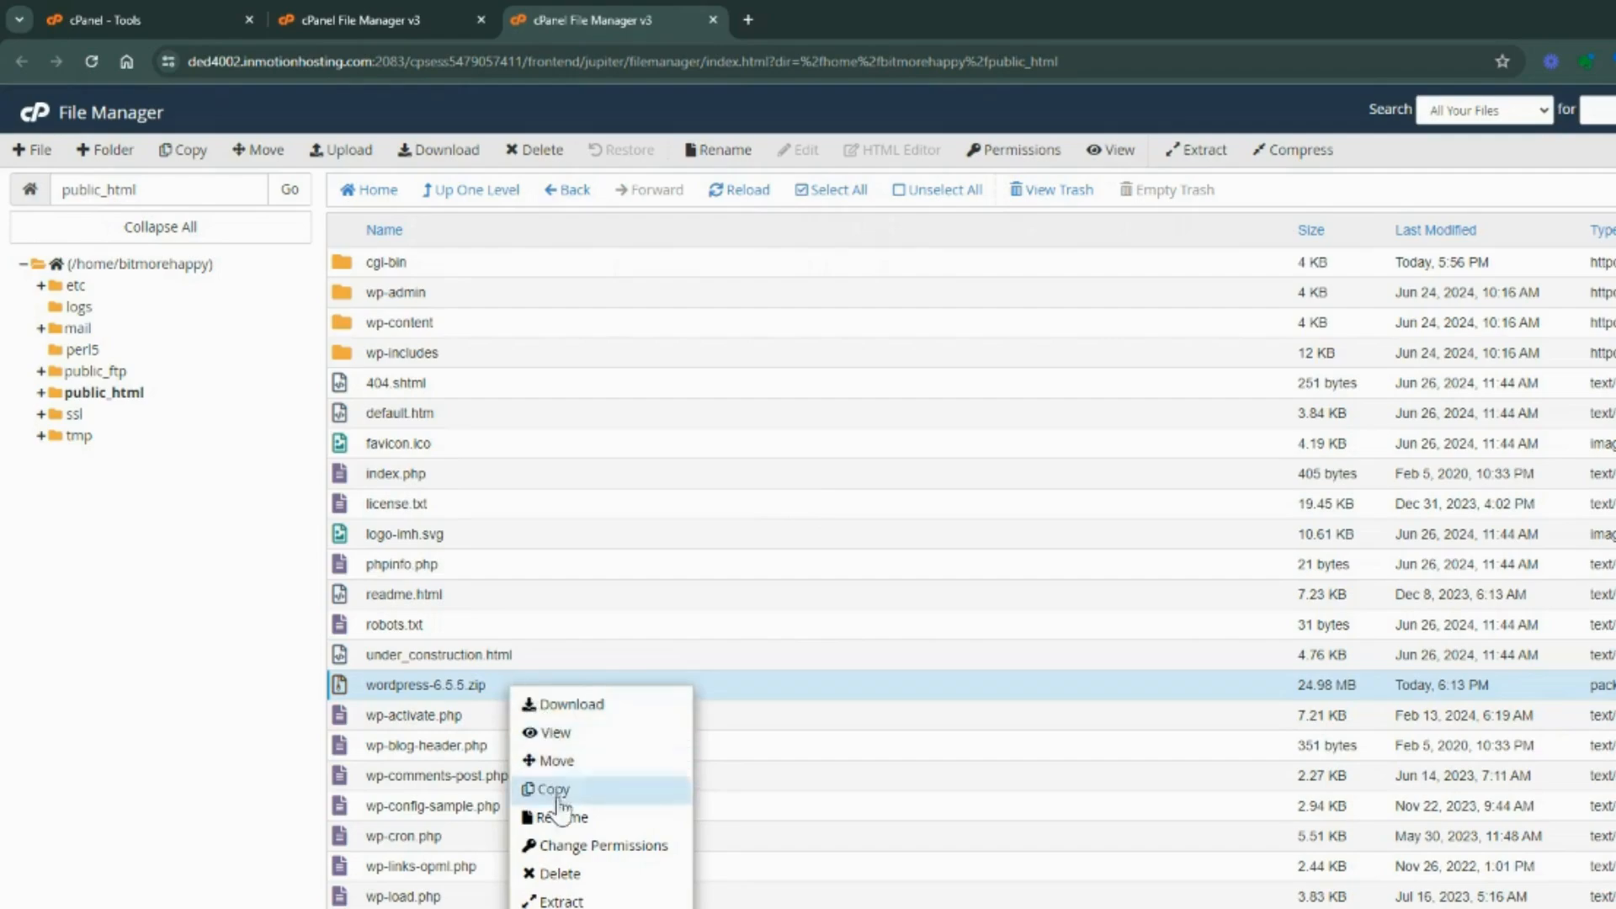
left_click(574, 875)
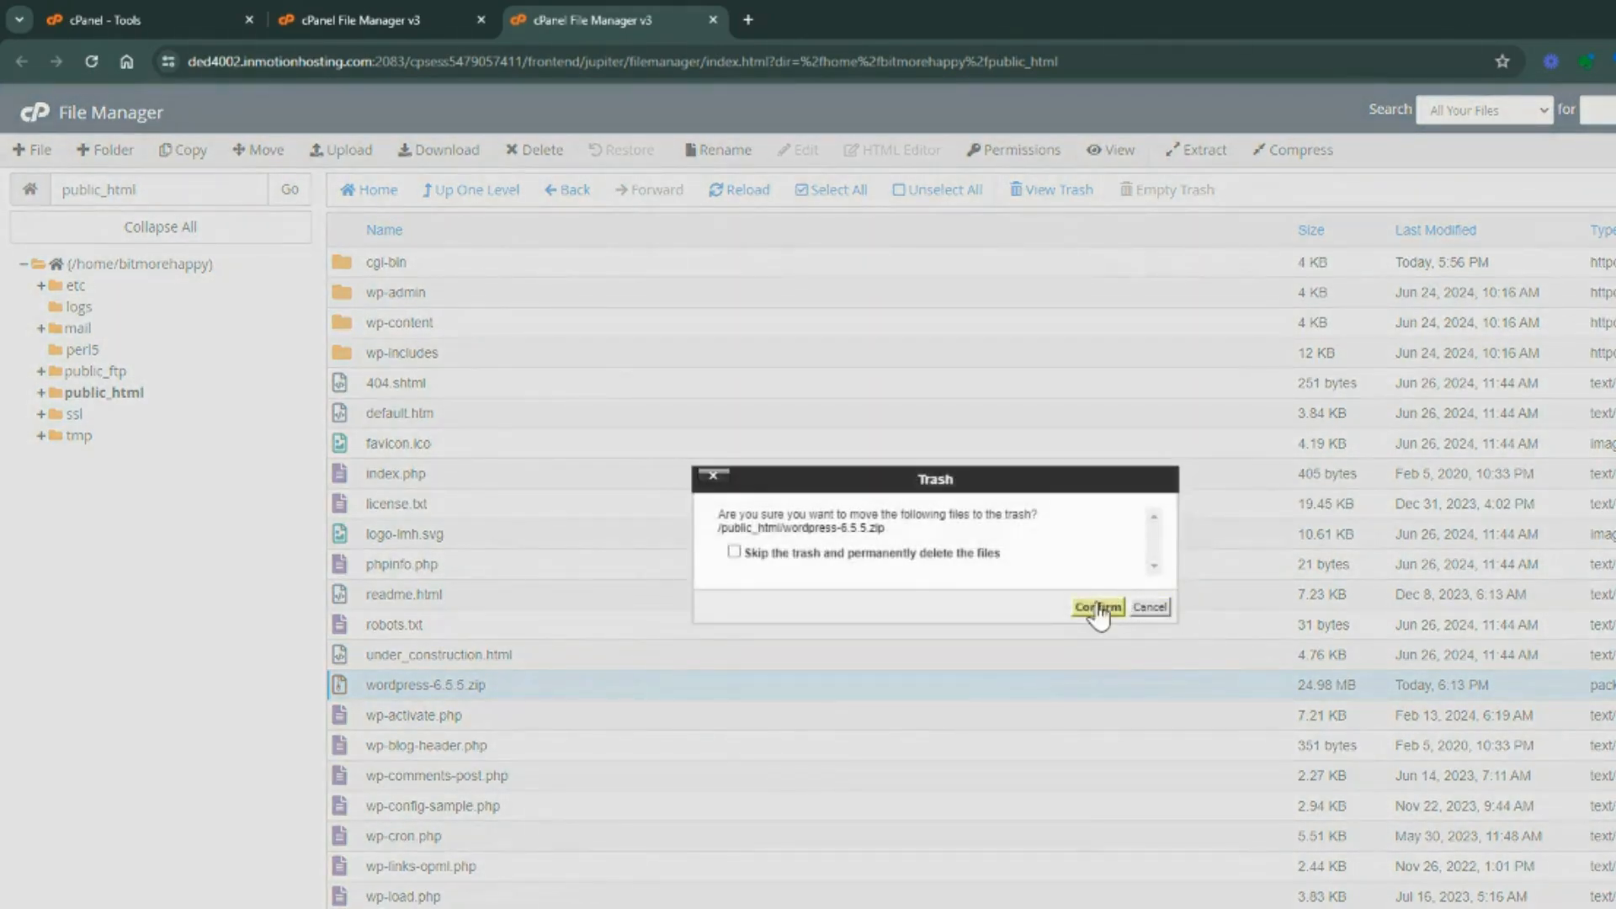
left_click(734, 552)
left_click(1098, 605)
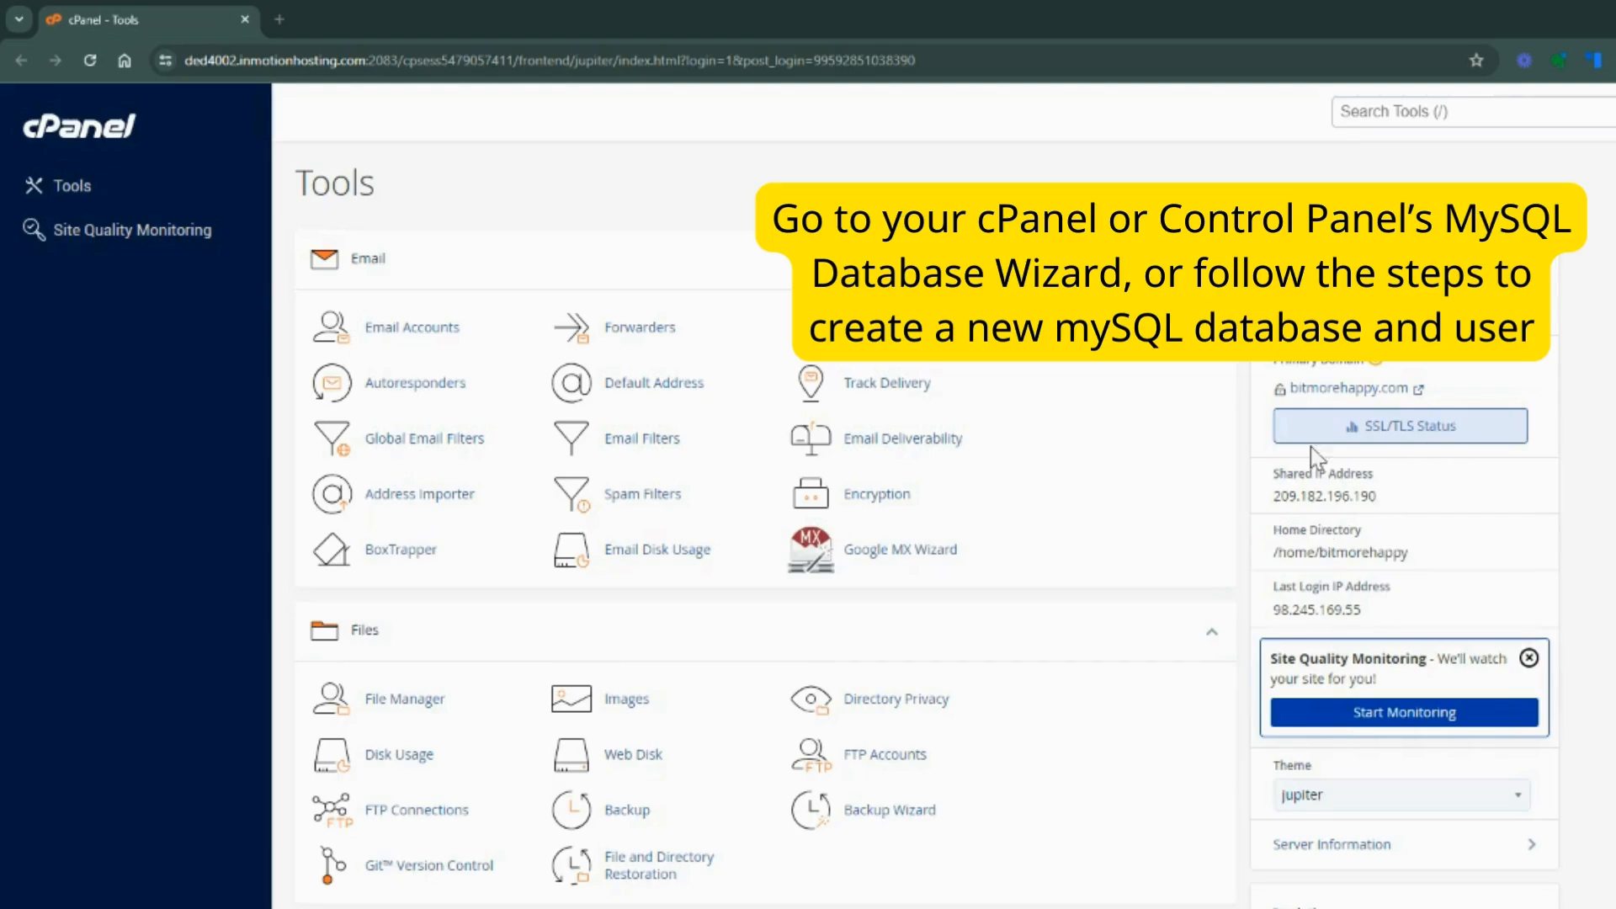
Create a new database with the name suffix dbtest using cPanel's MySQL Database Wizard
scroll(662, 555, "down", 2)
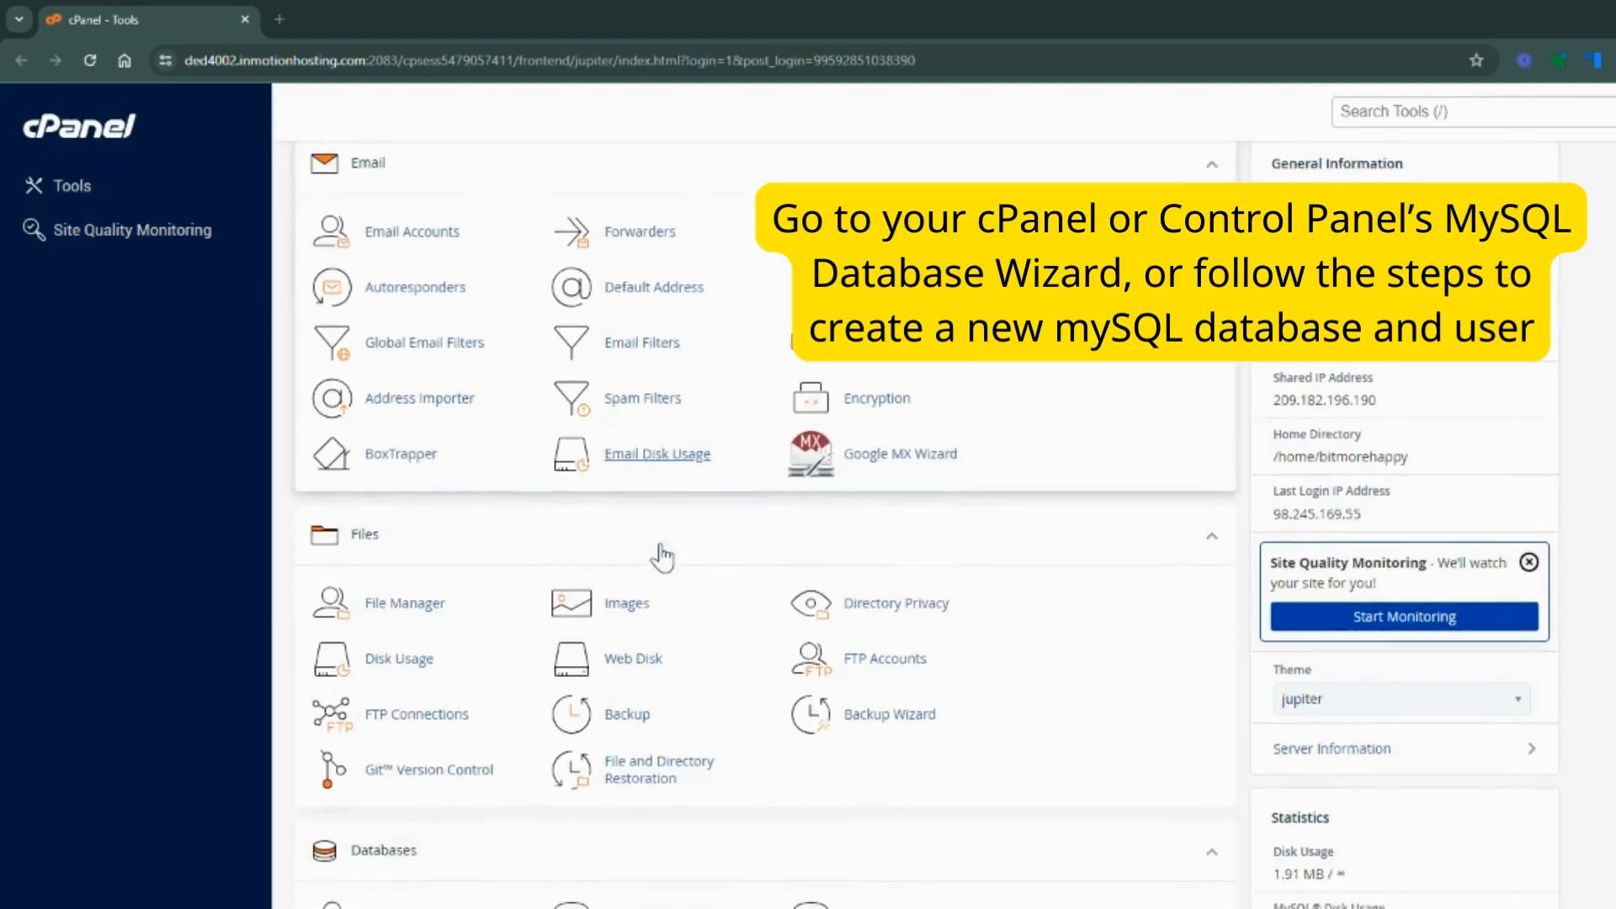
scroll(662, 555, "down", 5)
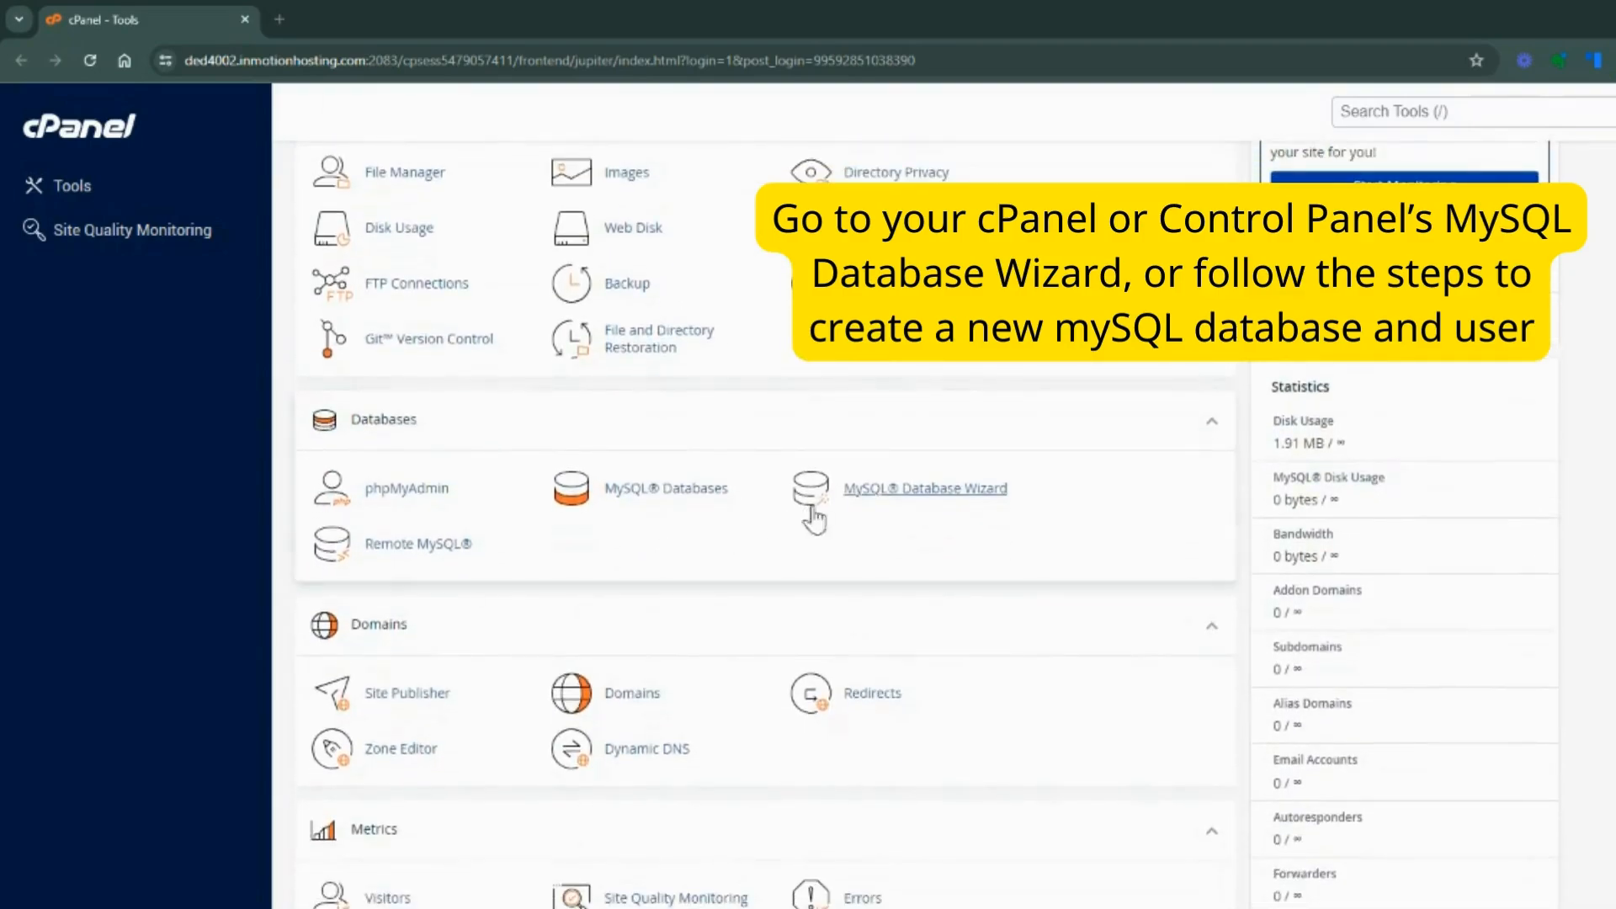
left_click(865, 503)
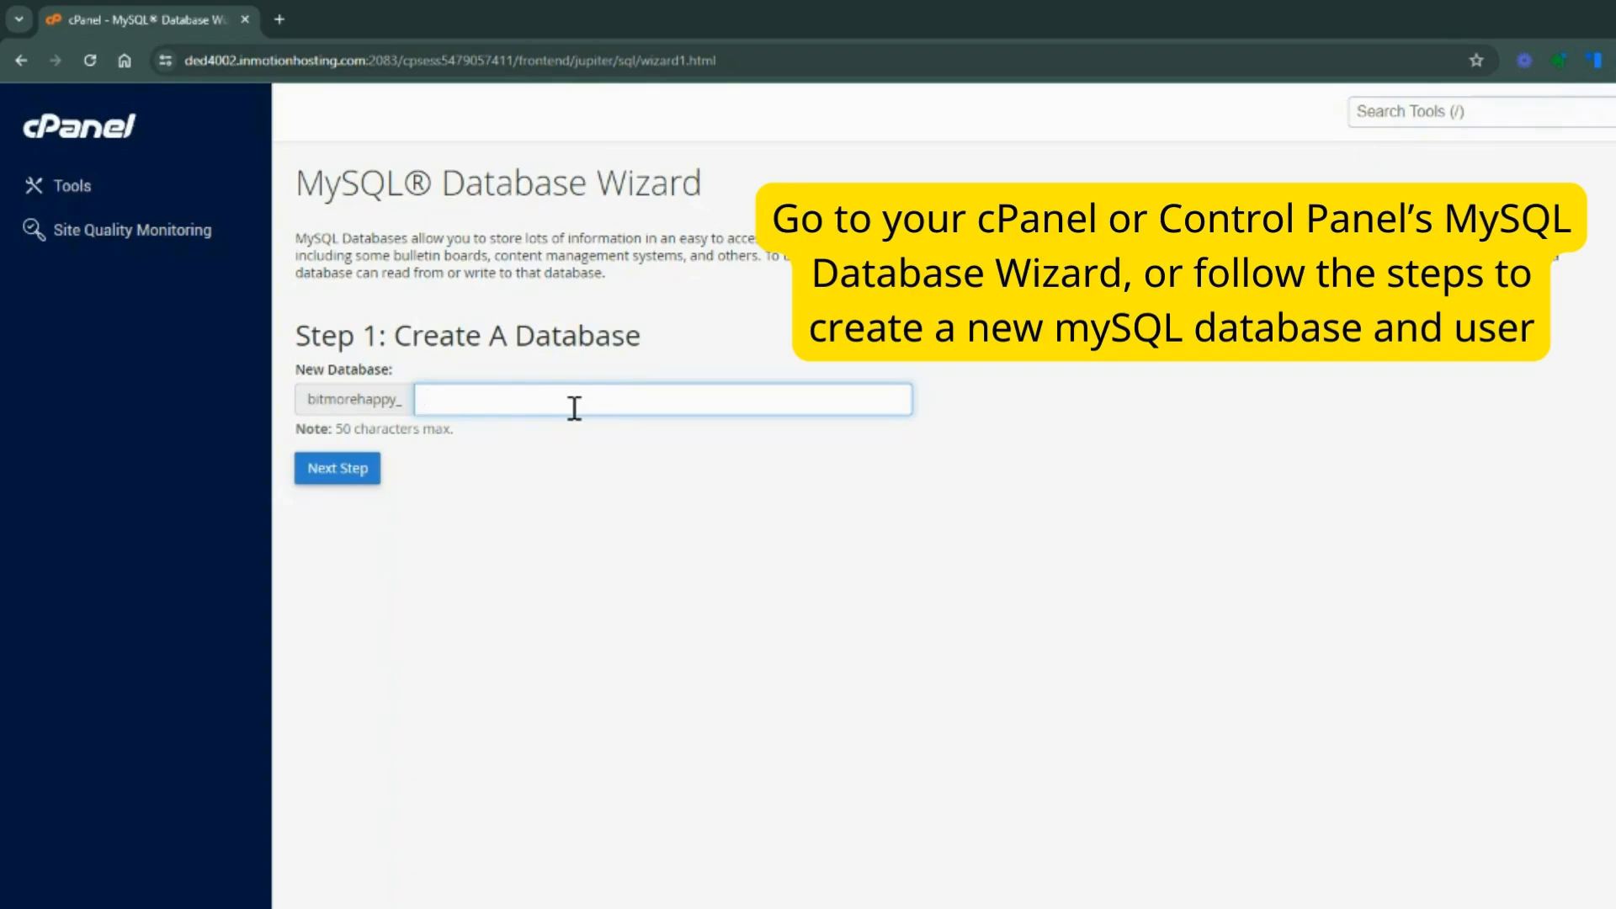
type("dbtest")
left_click(336, 471)
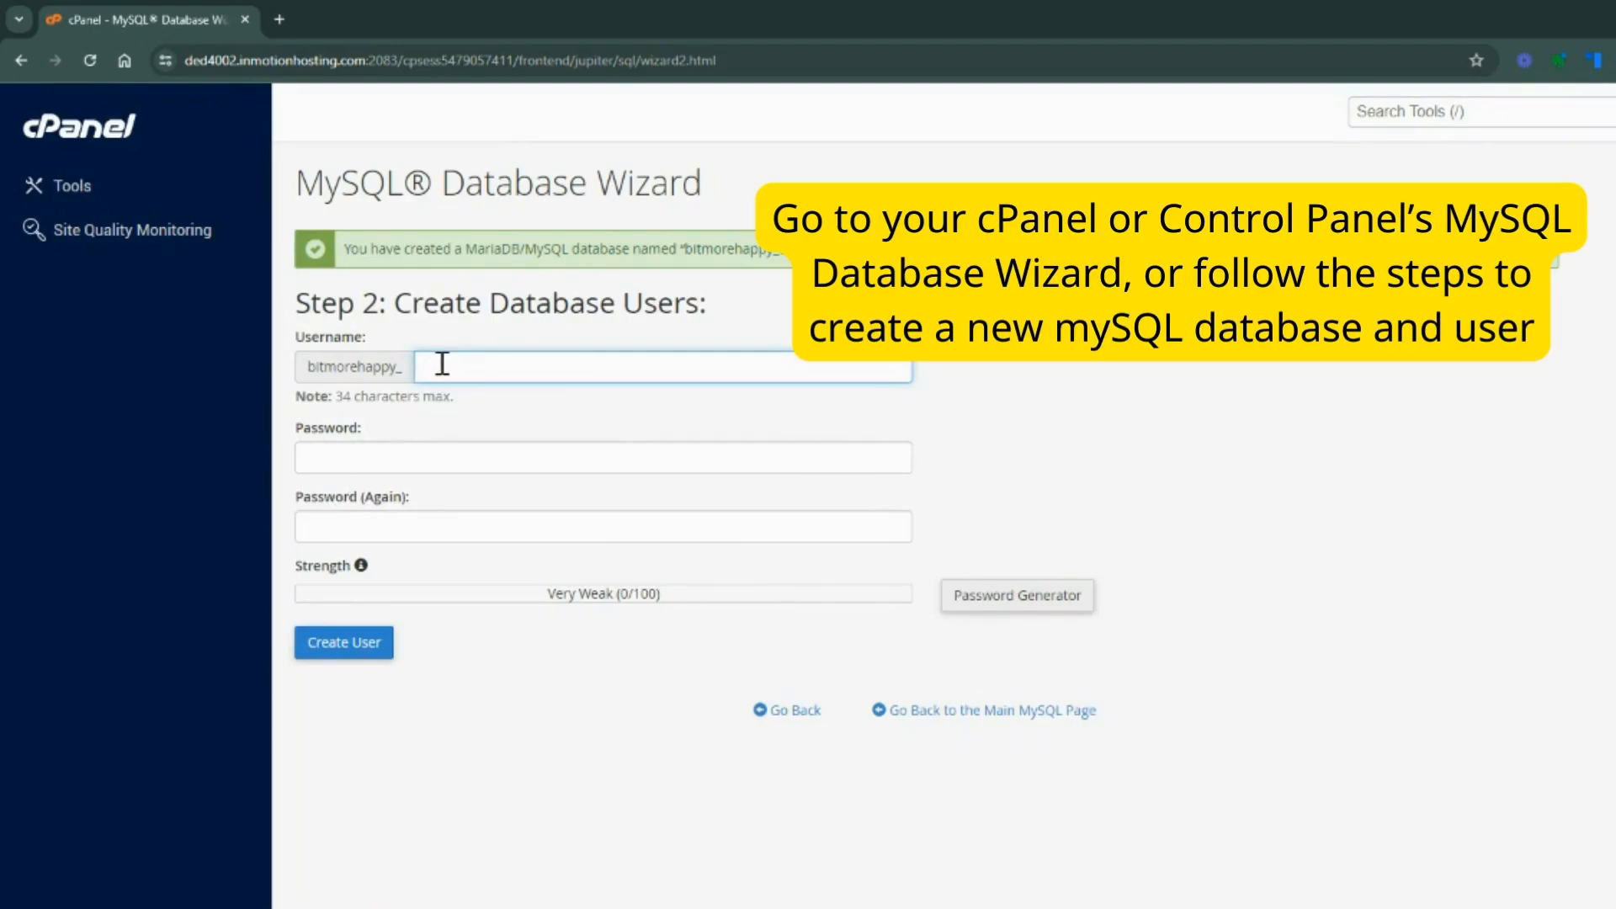
Enter dbtestuser as the new database username and fill both password fields with a password copied from the Password Generator
type("dbtestuser")
left_click(442, 456)
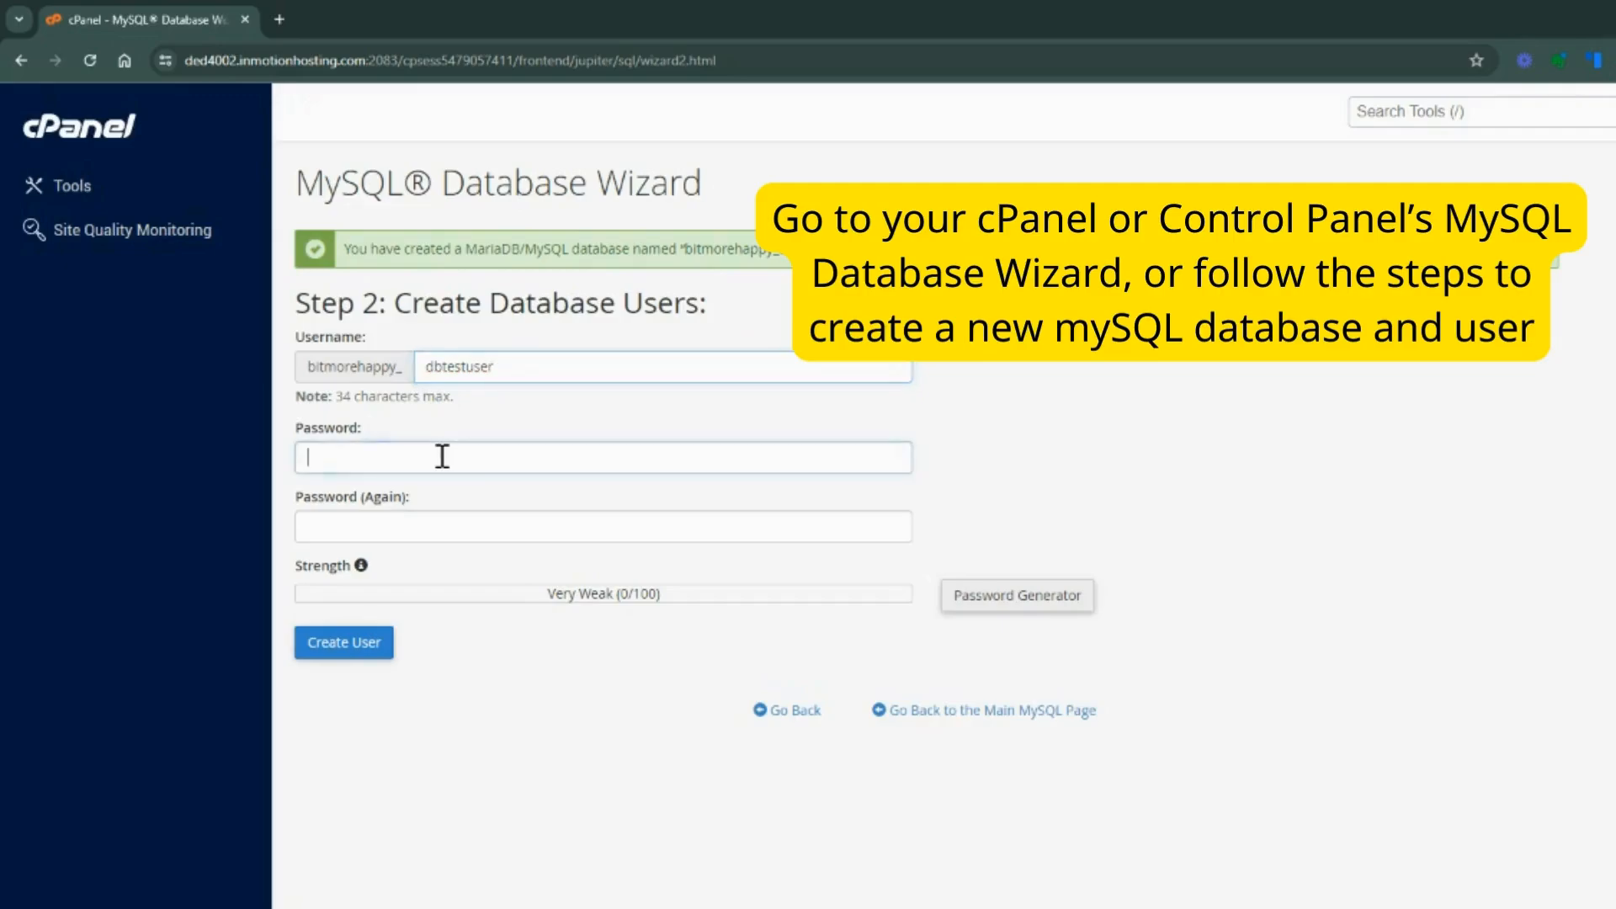
left_click(1016, 597)
left_click_drag(867, 471, 736, 491)
key("ctrl+c")
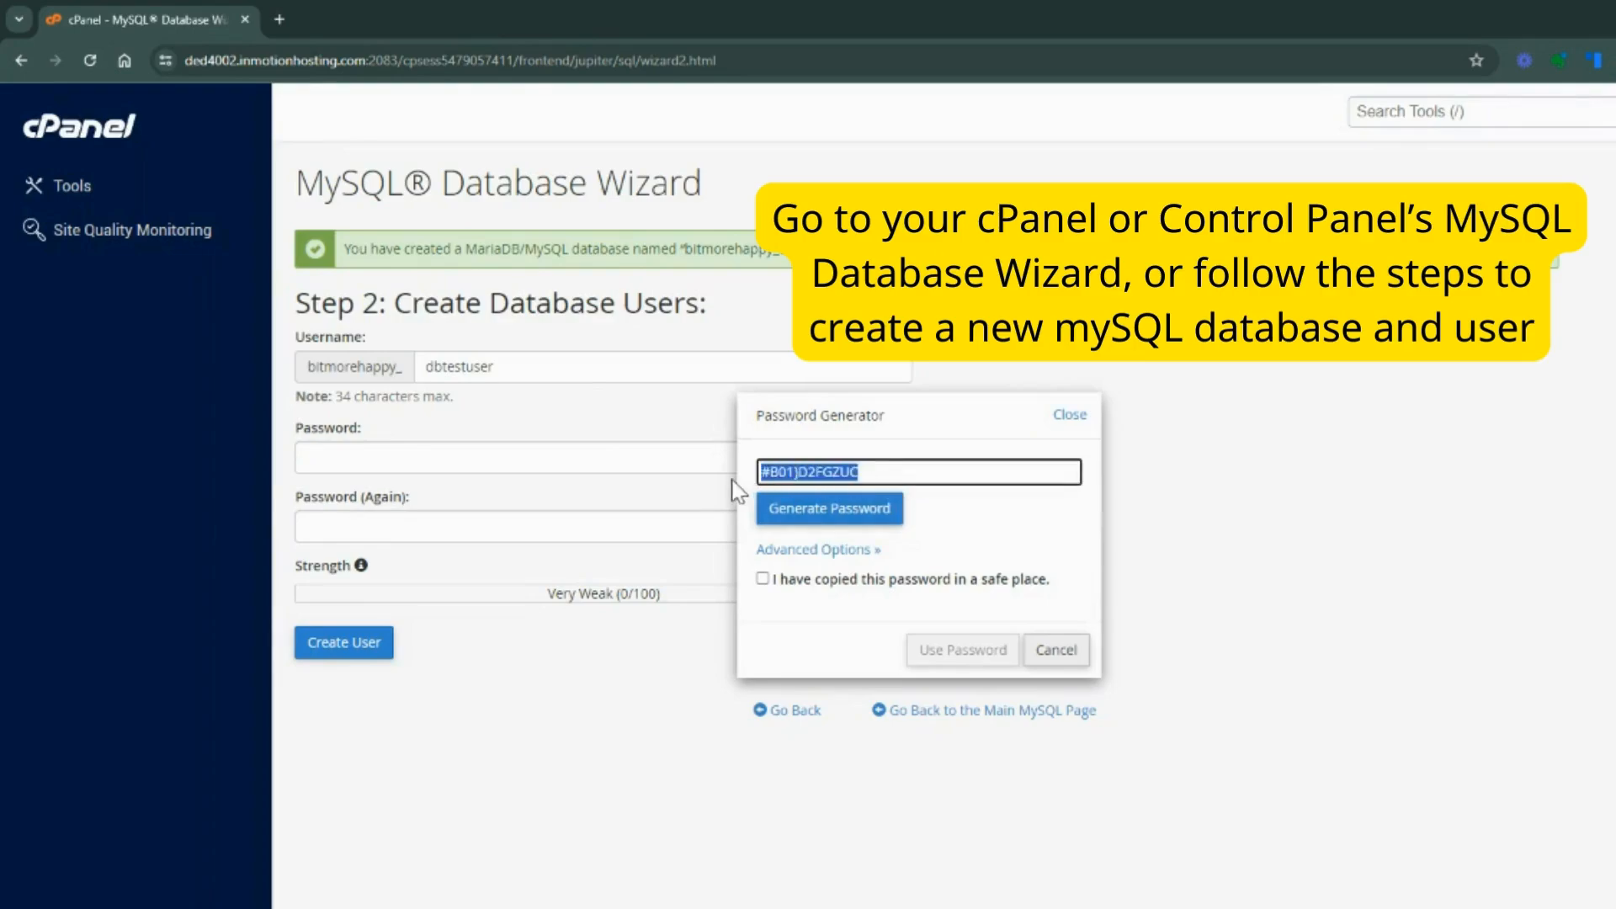
left_click(499, 465)
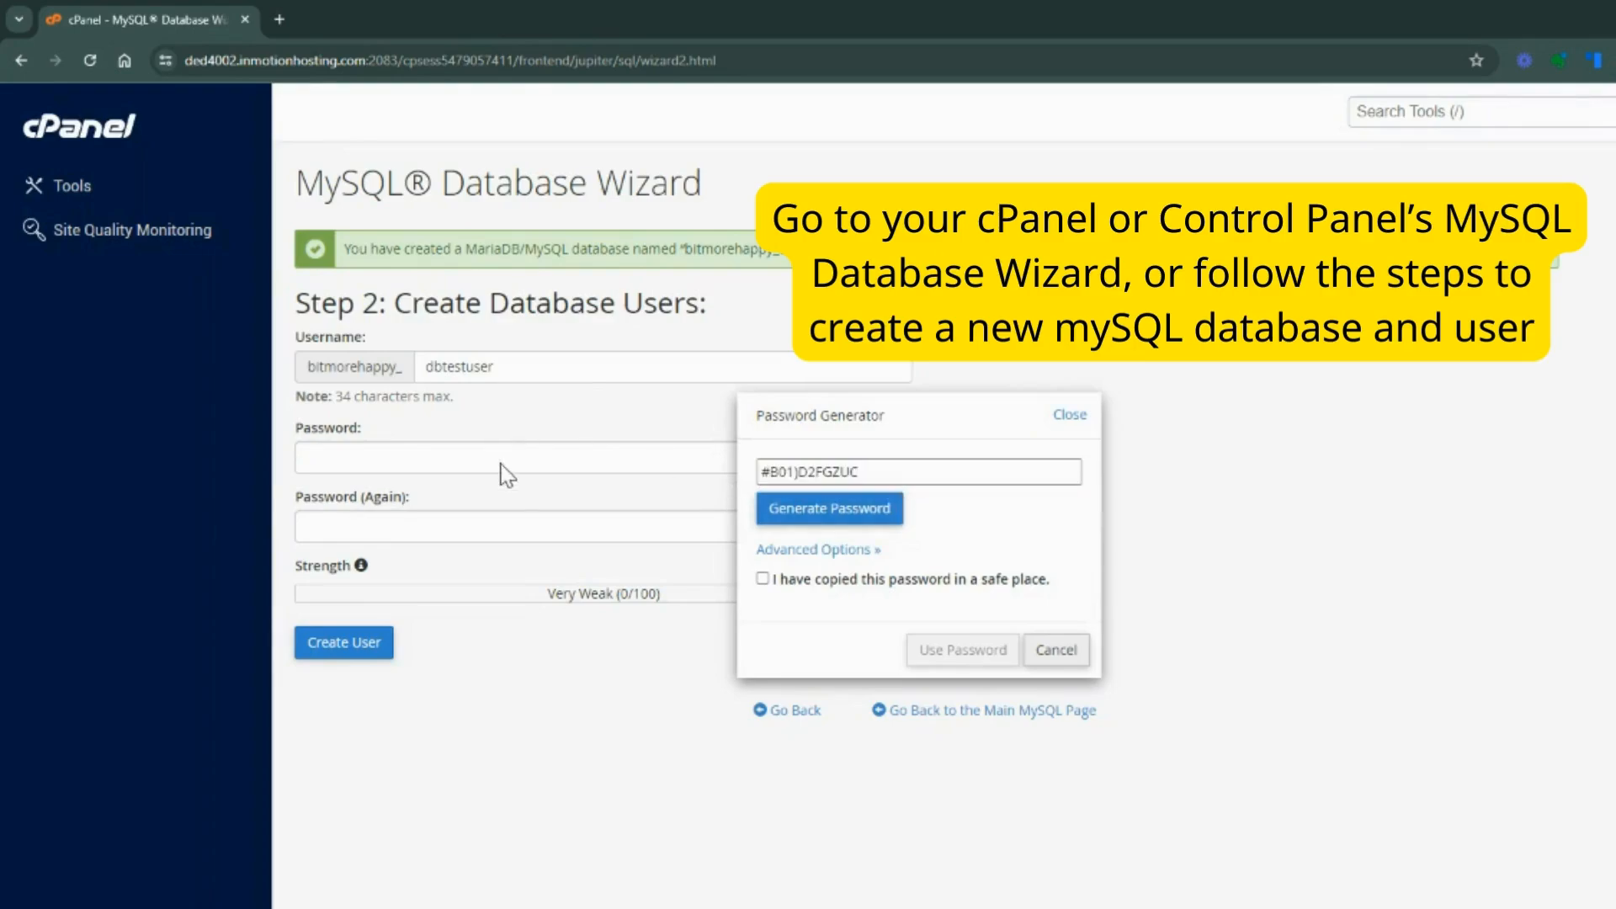
left_click(1052, 650)
left_click(450, 459)
key("ctrl+v")
left_click(444, 521)
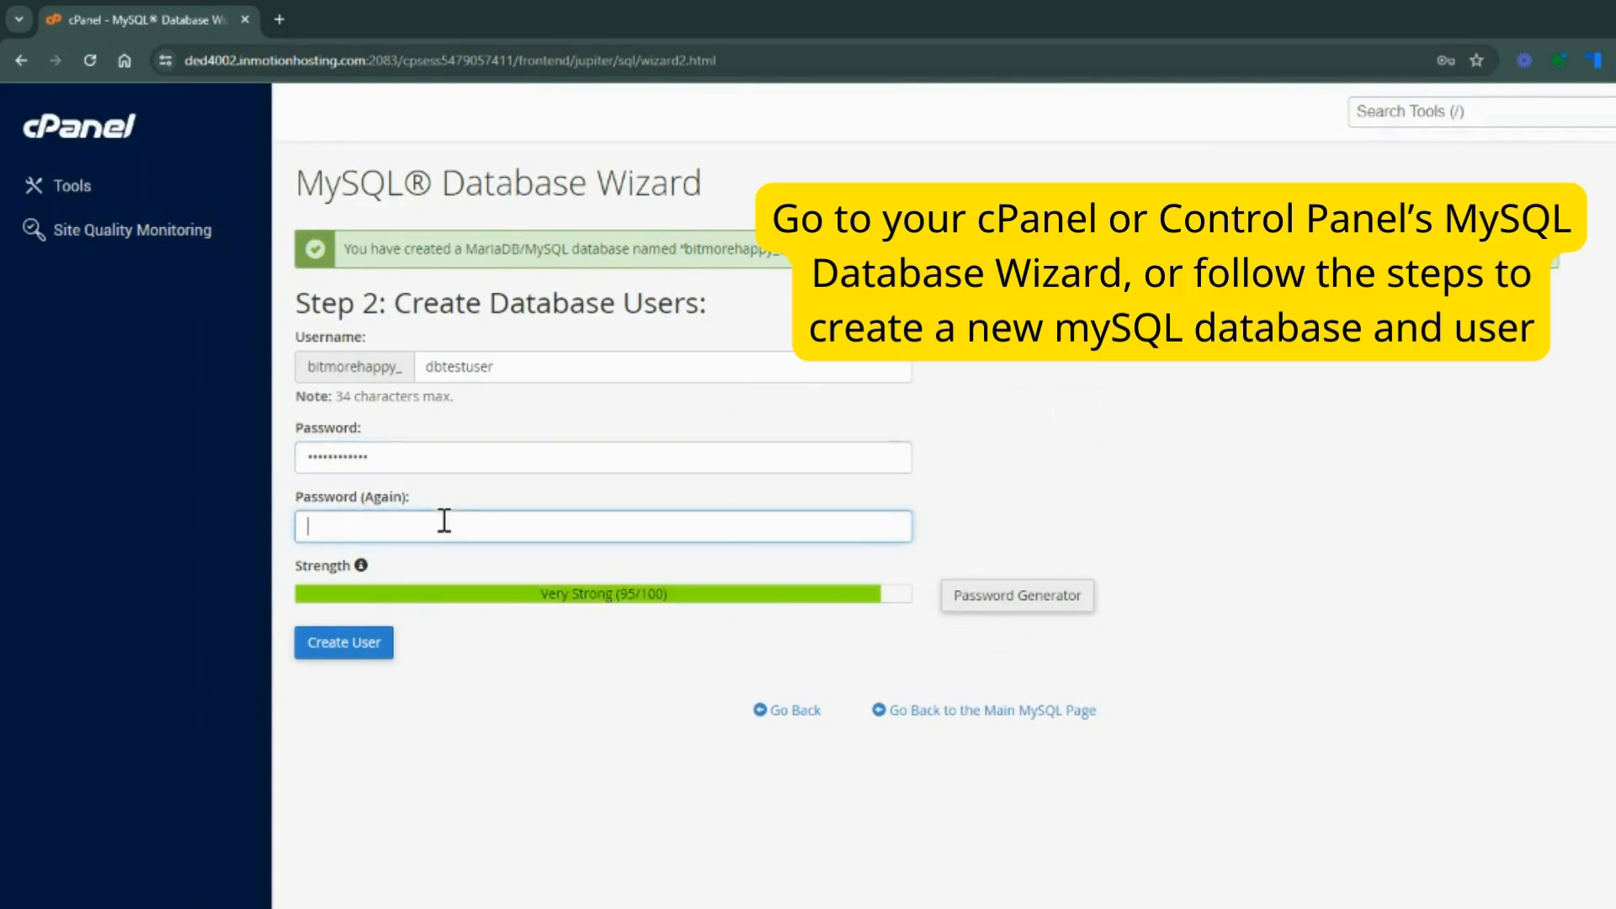
key("ctrl+v")
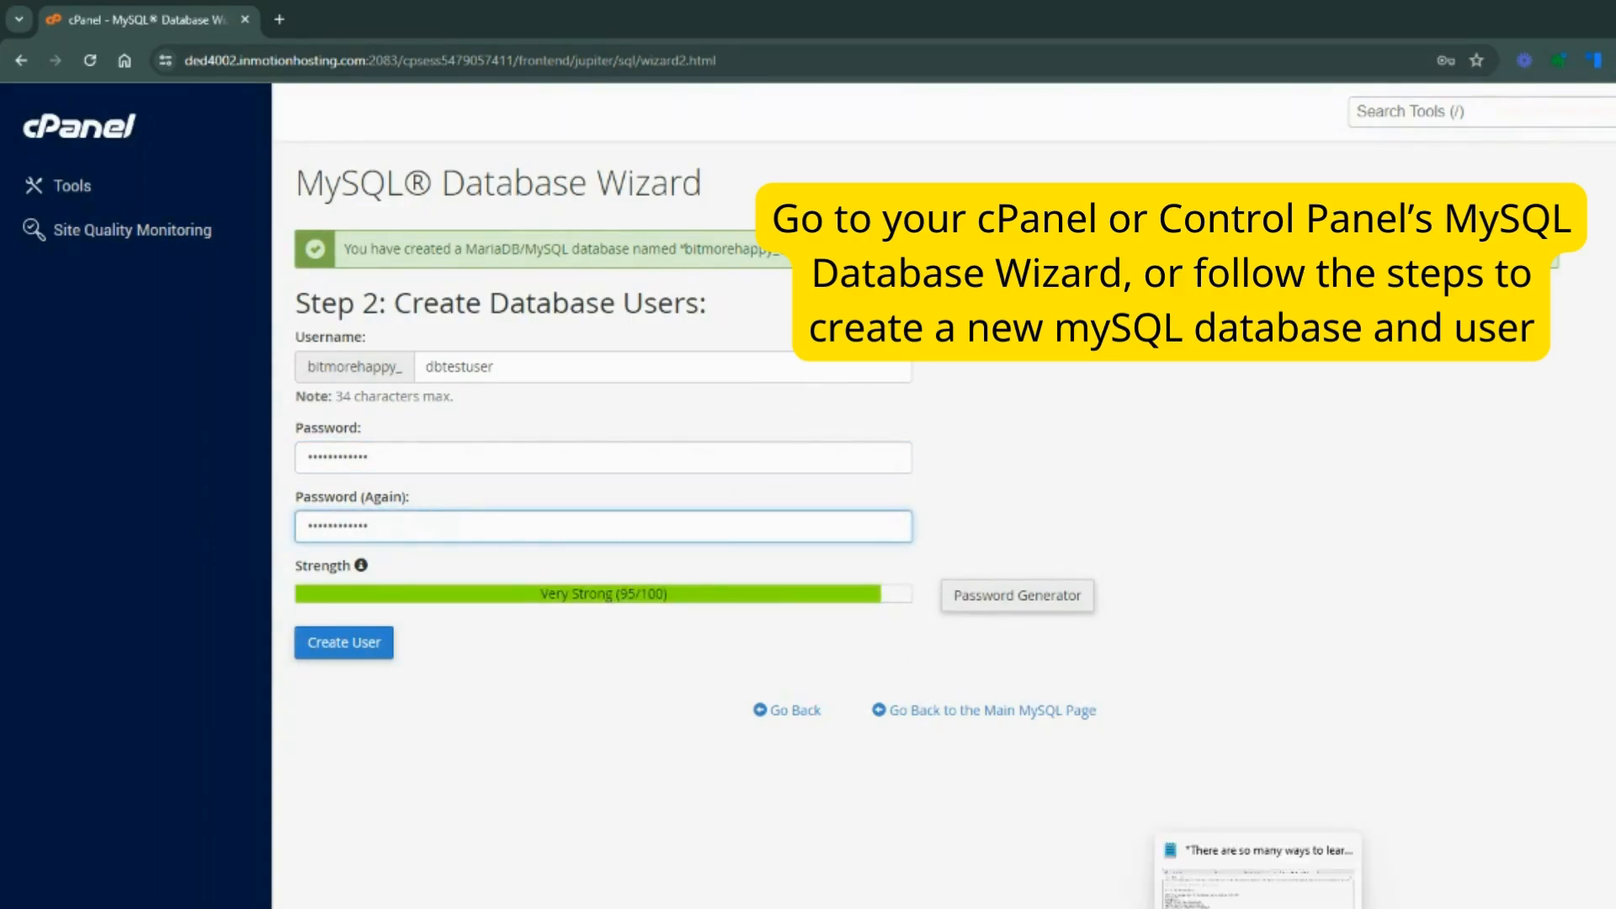
Switch to Notepad, paste the database password into the untitled note and insert an empty line above it
left_click(1257, 903)
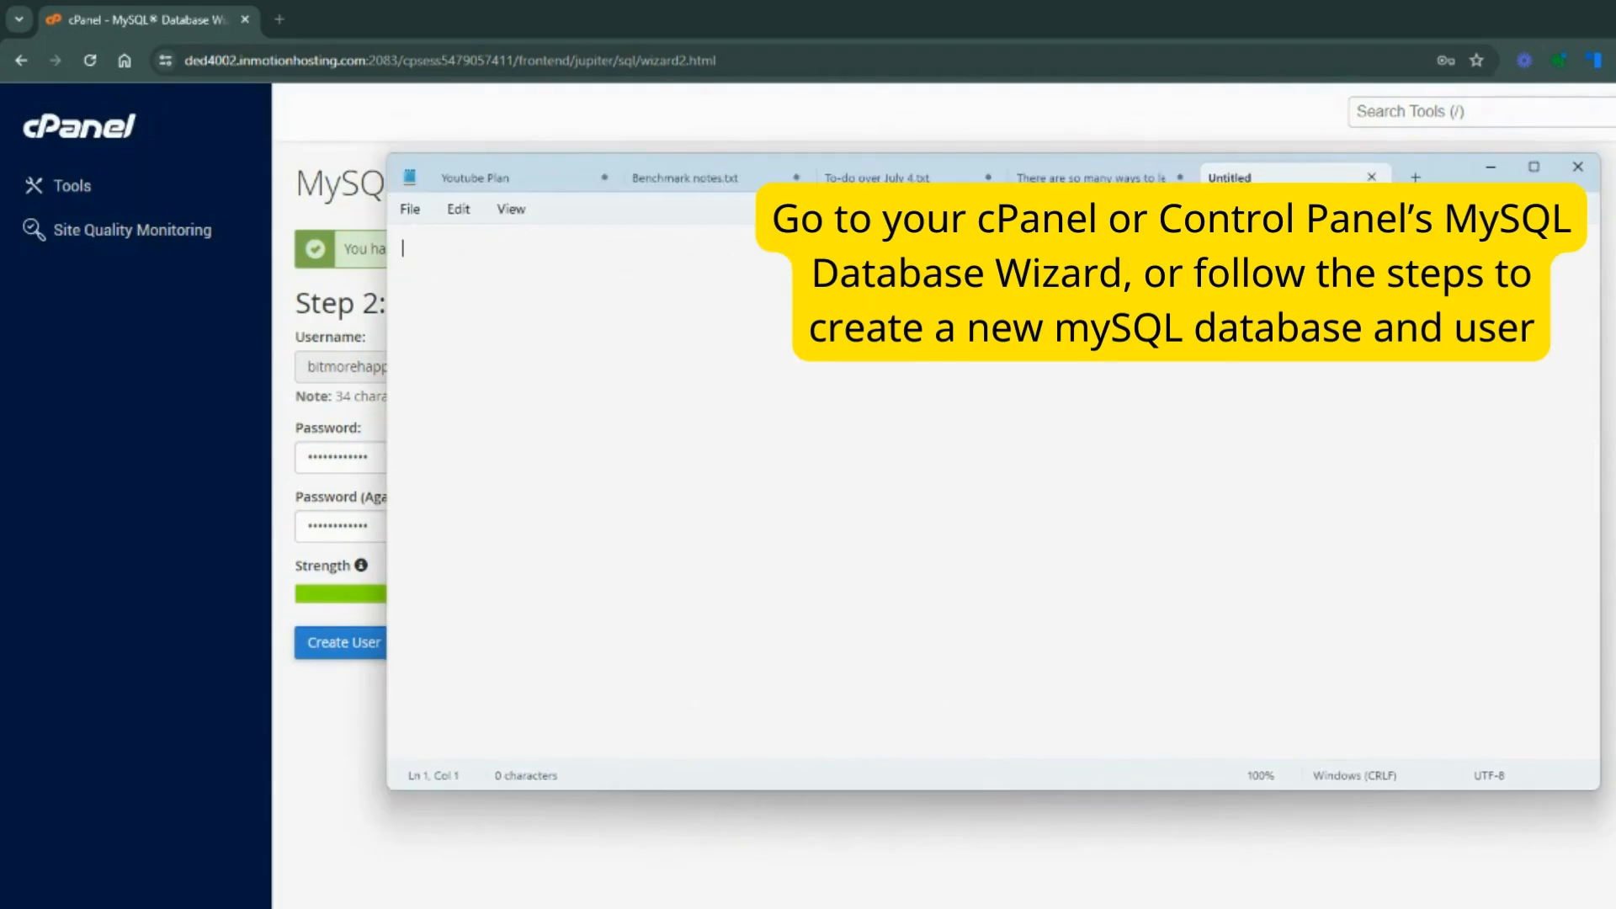
key("ctrl+v")
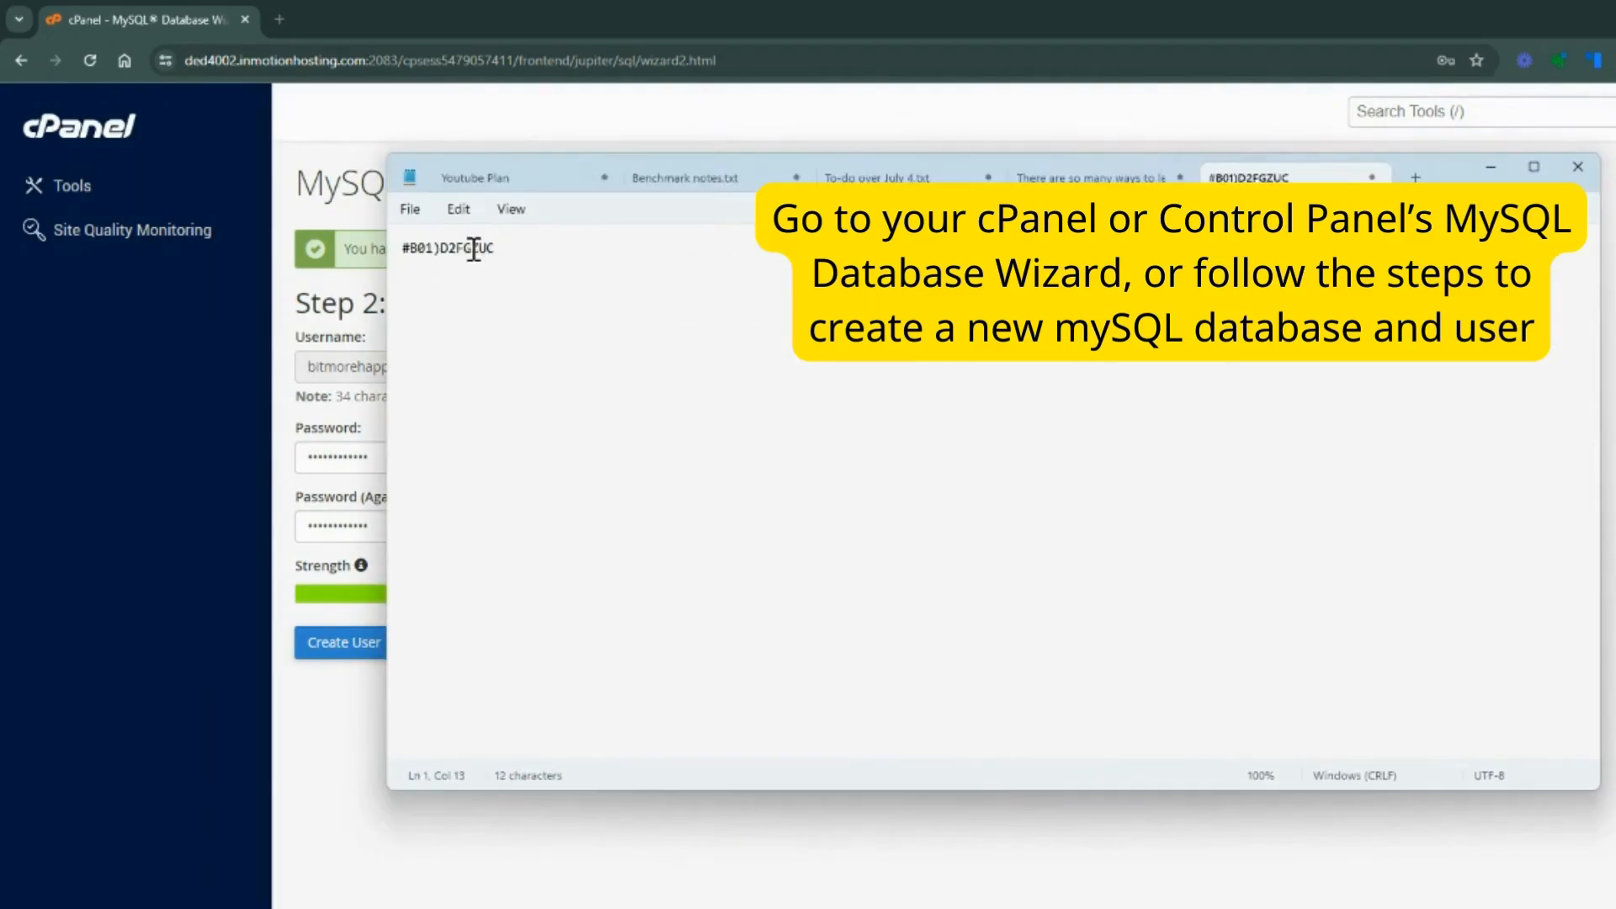
key("ctrl+a")
left_click(407, 251)
key("Return")
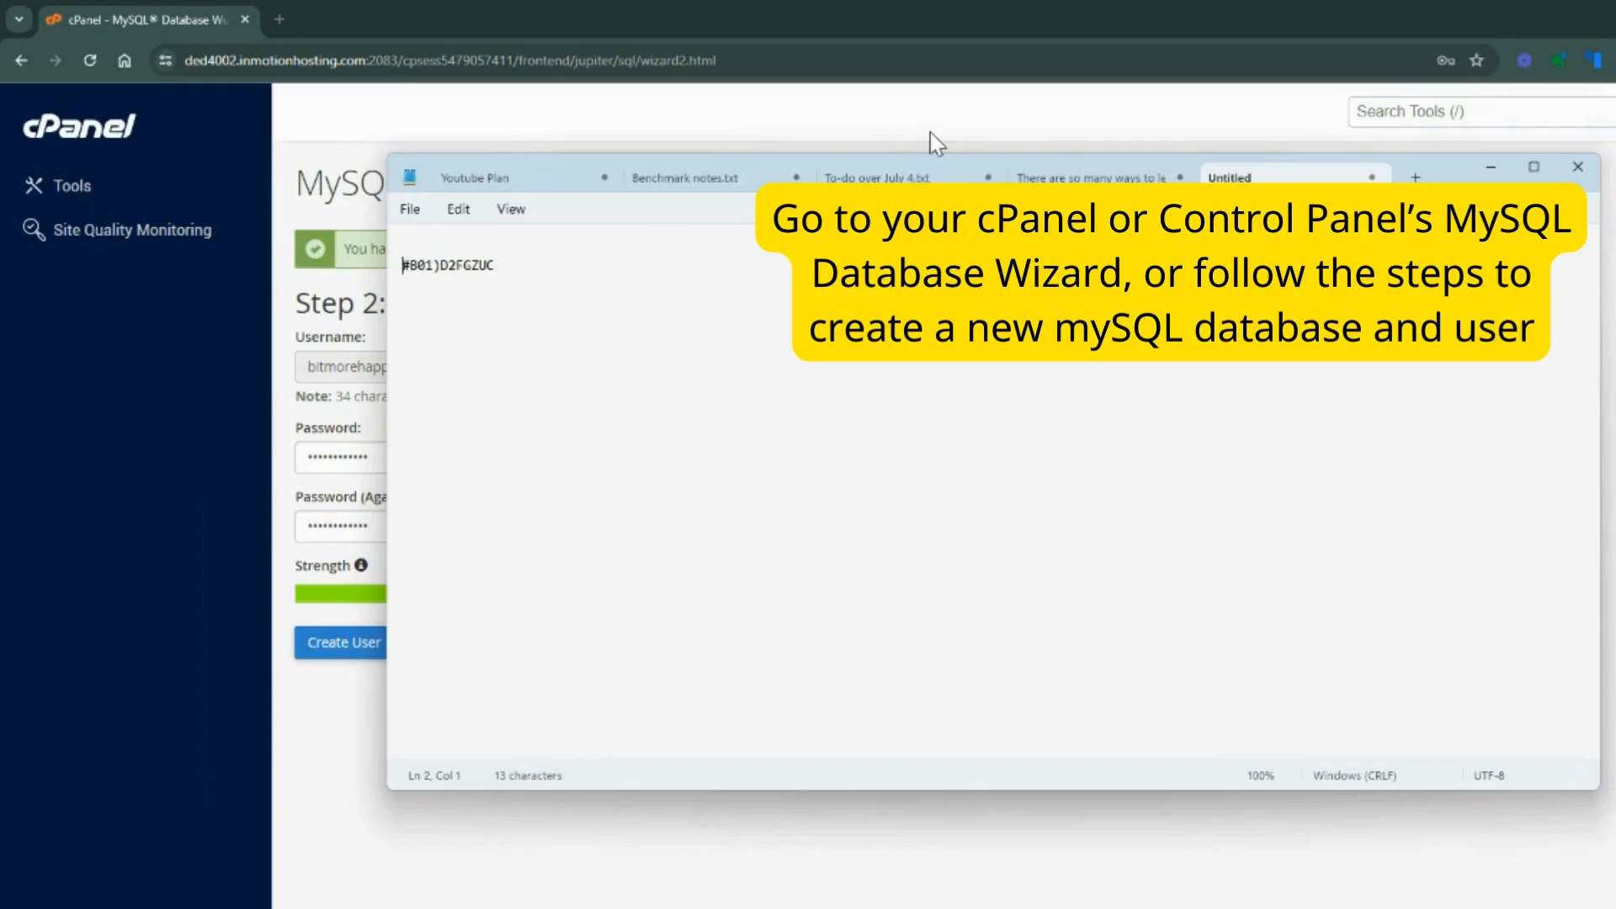
key("Up")
left_click_drag(1449, 173, 1614, 312)
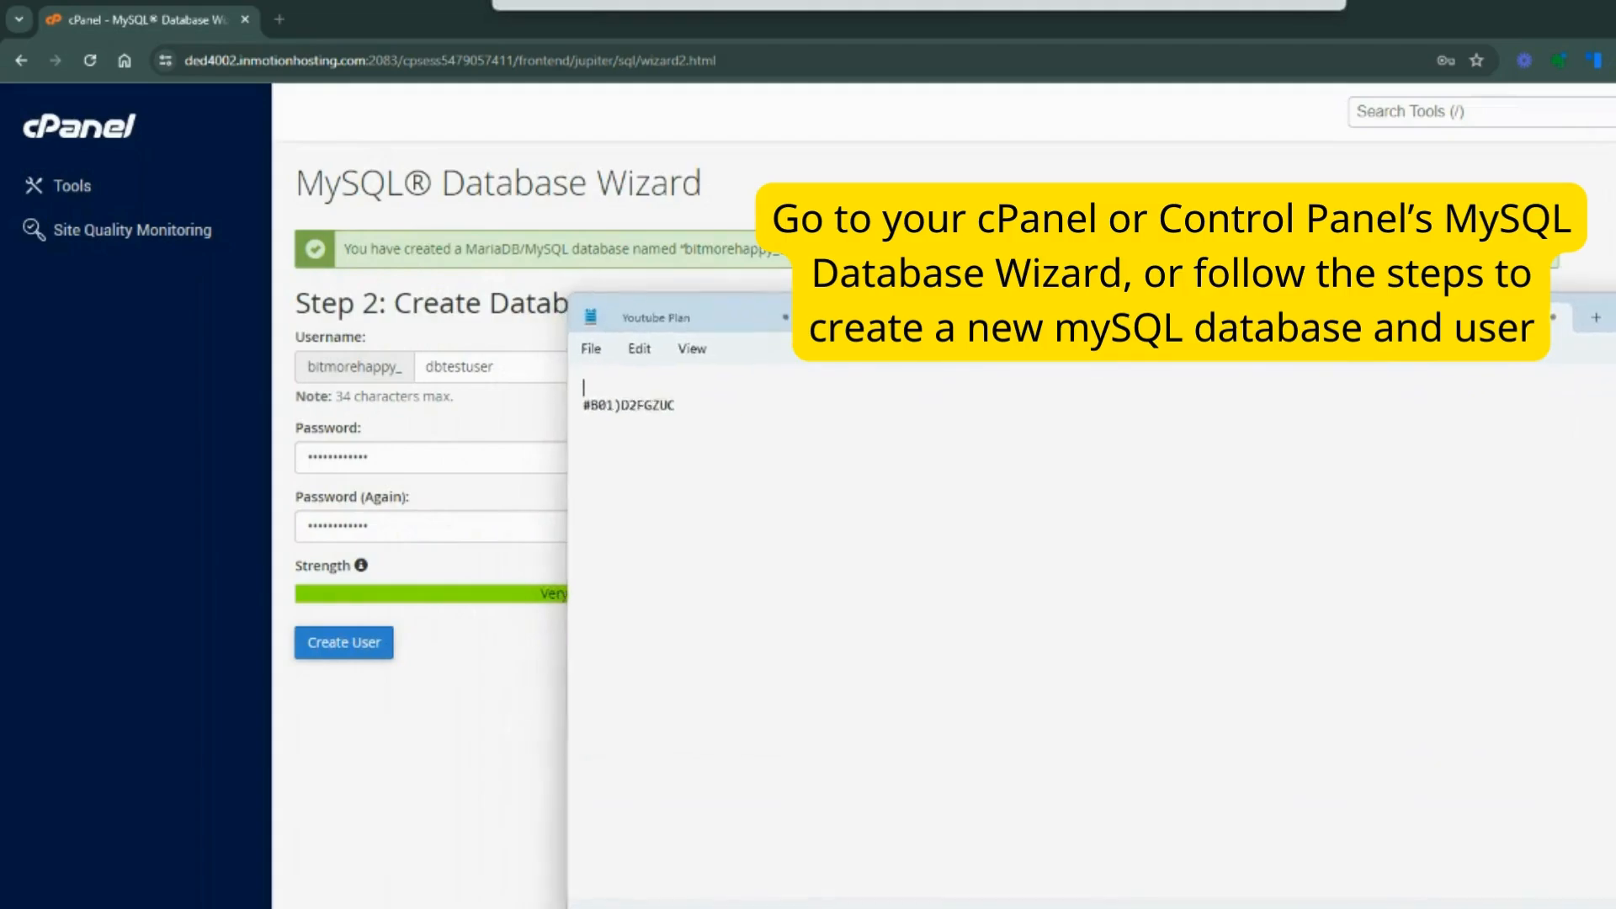
Write the database username bitmorehappy_dbtestuser on the line above the password in the note
type("bitmo")
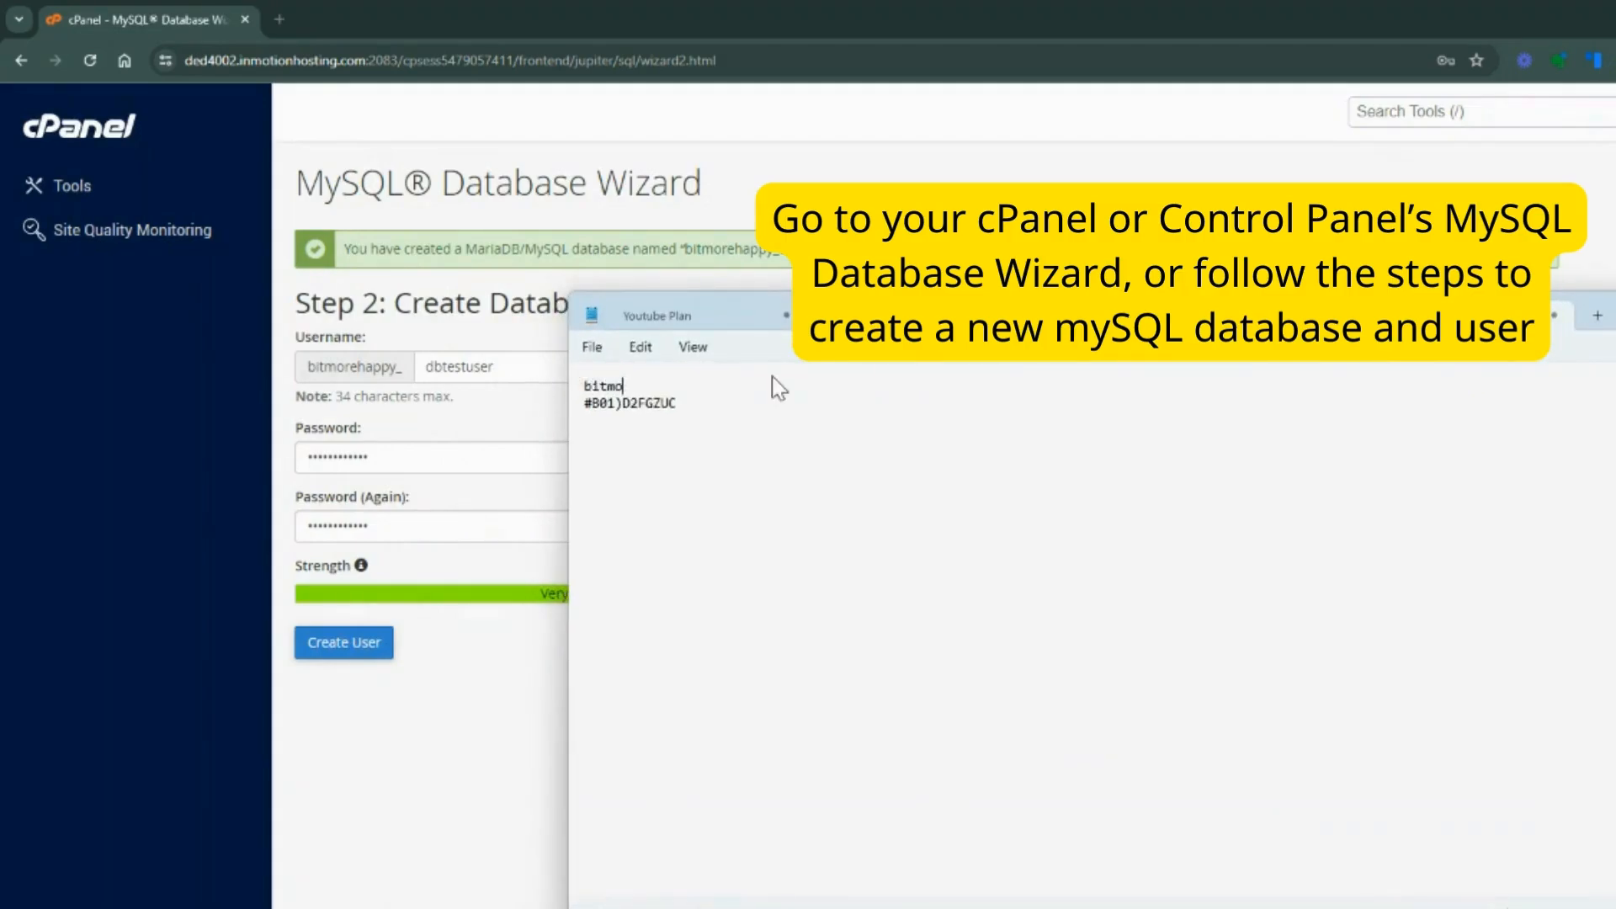
type("rehappy_dbtestu")
Add the database name bitmorehappy_dbtest at the beginning of the note, separated from the username by a blank line
left_click(585, 385)
key("Return")
key("Return")
left_click(587, 387)
type("bit")
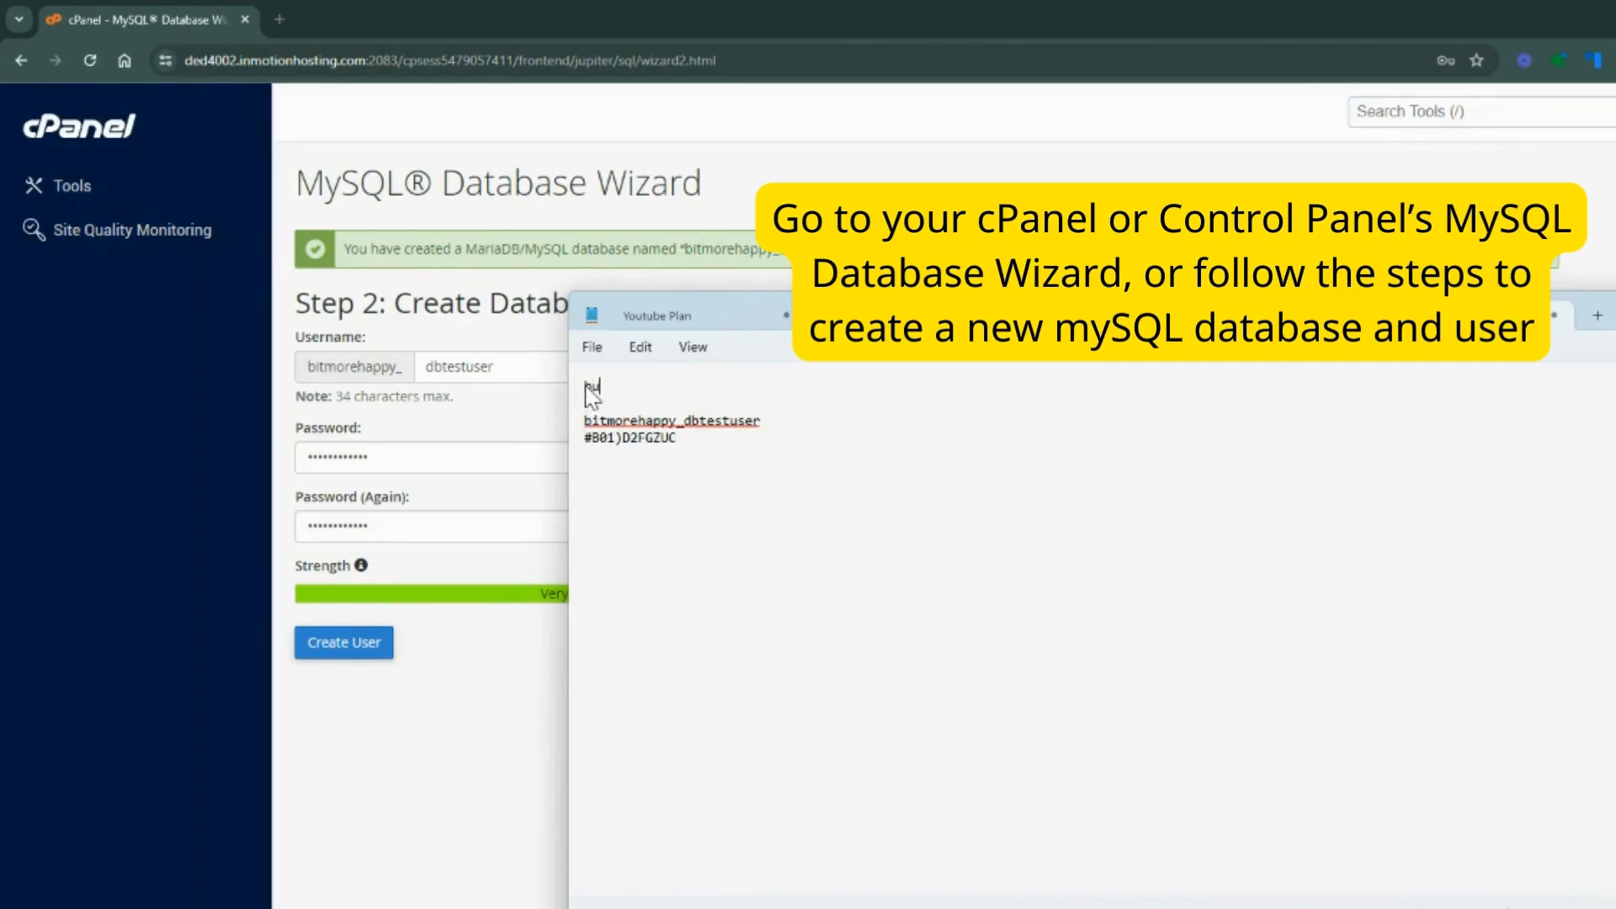
type("morehappy)")
key("BackSpace")
type("_dbest")
key("Left")
key("Left")
key("Left")
type("t")
Switch back to cPanel, create the database user and grant it all privileges on bitmorehappy_dbtest
key("alt+Tab")
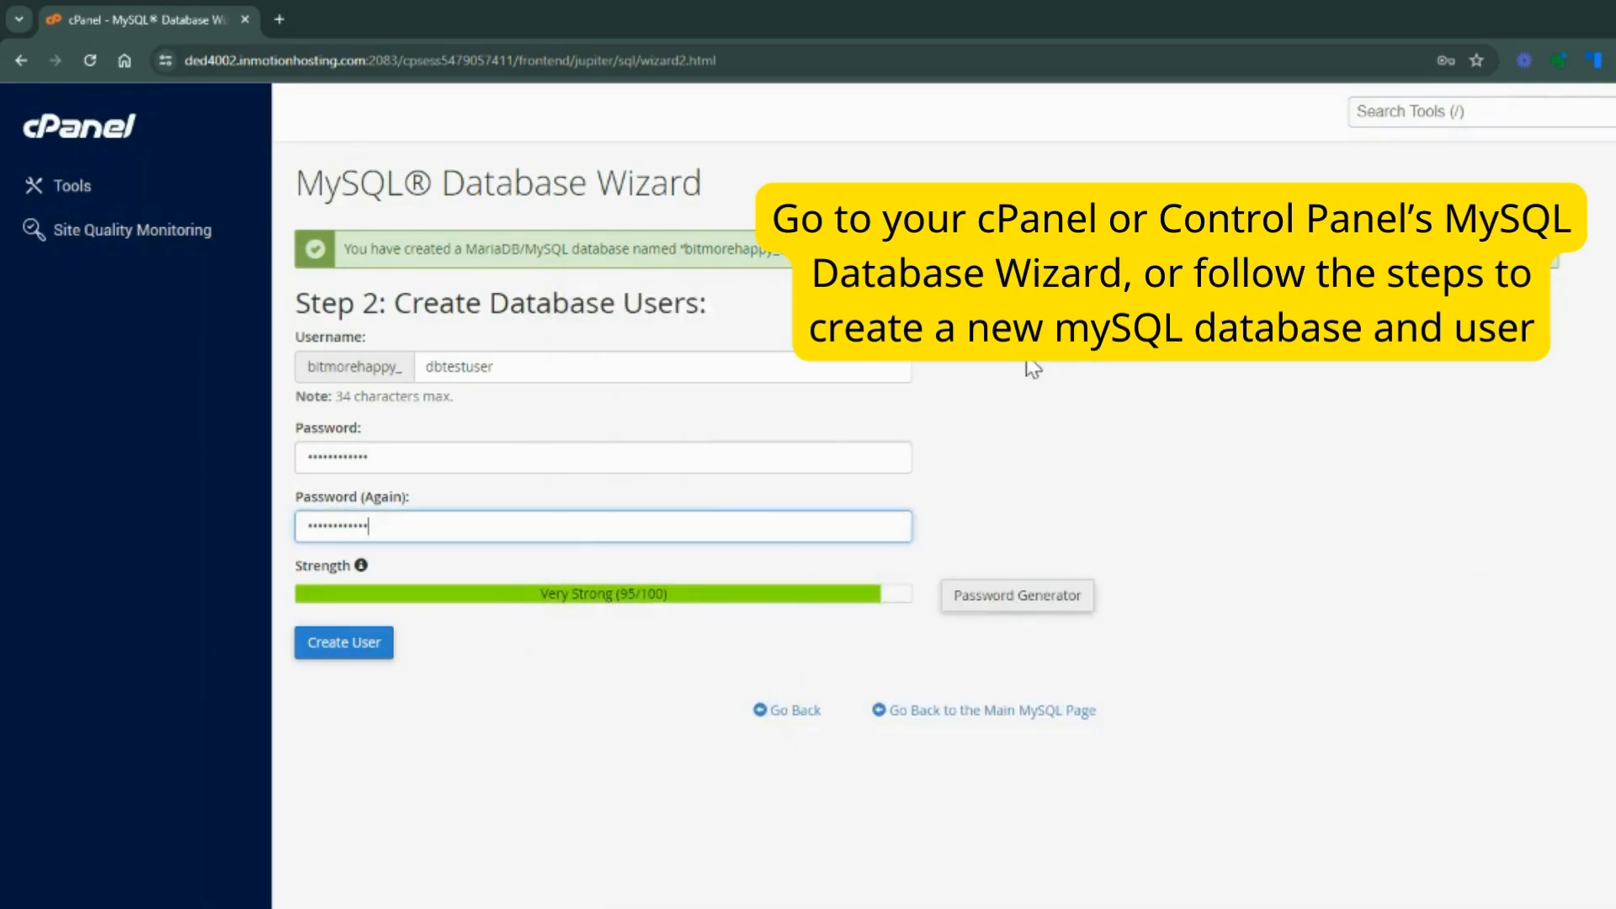
left_click(355, 661)
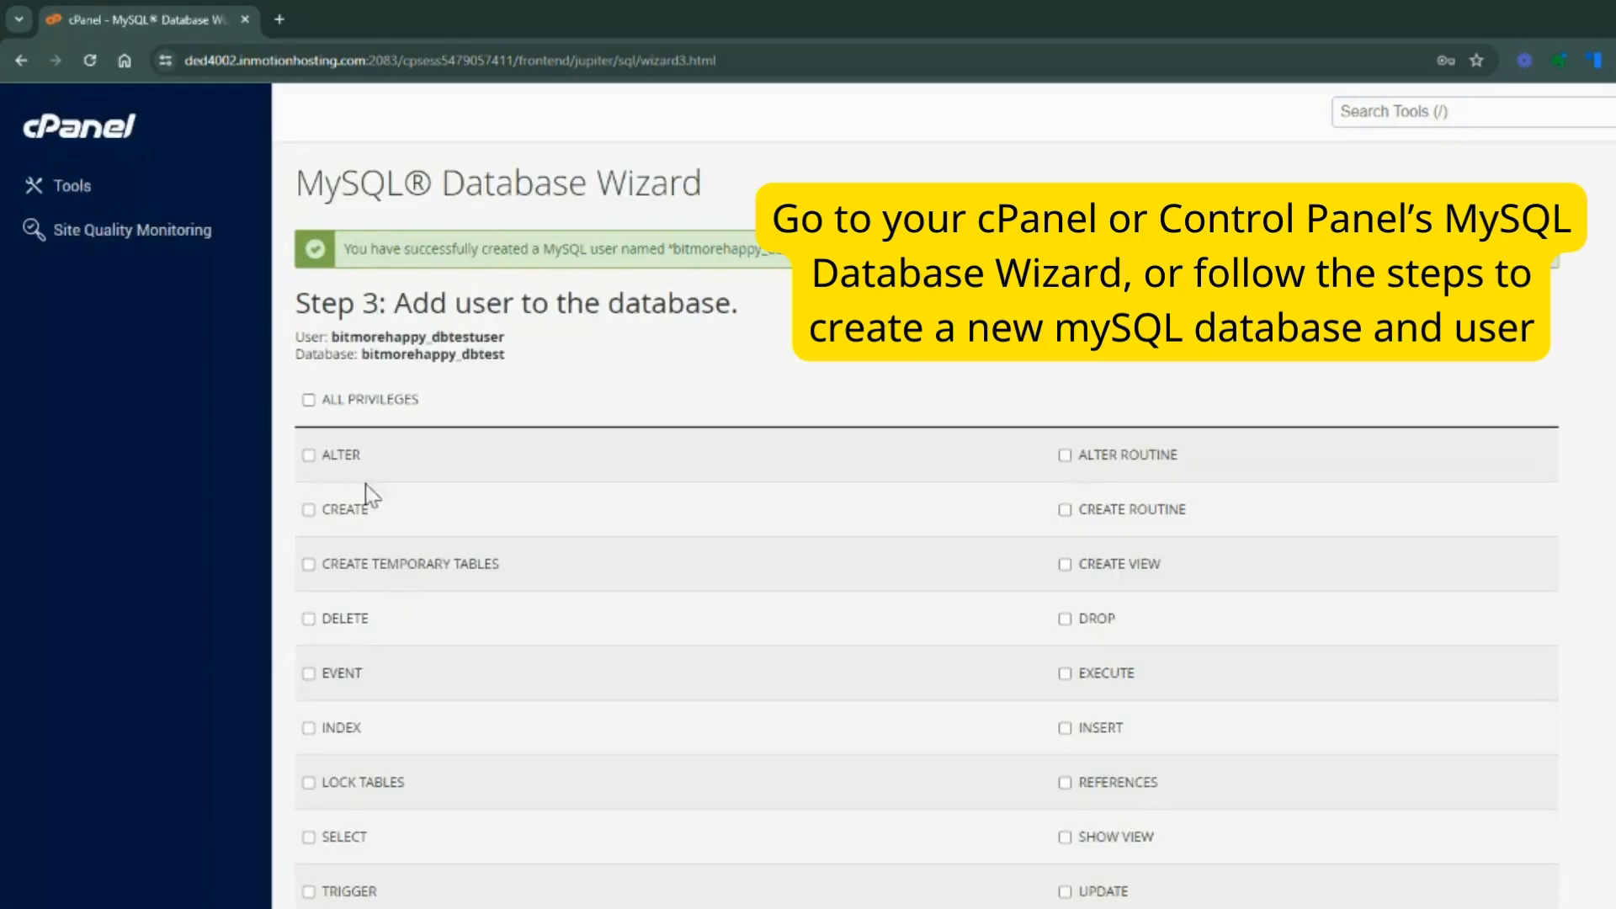
left_click(310, 401)
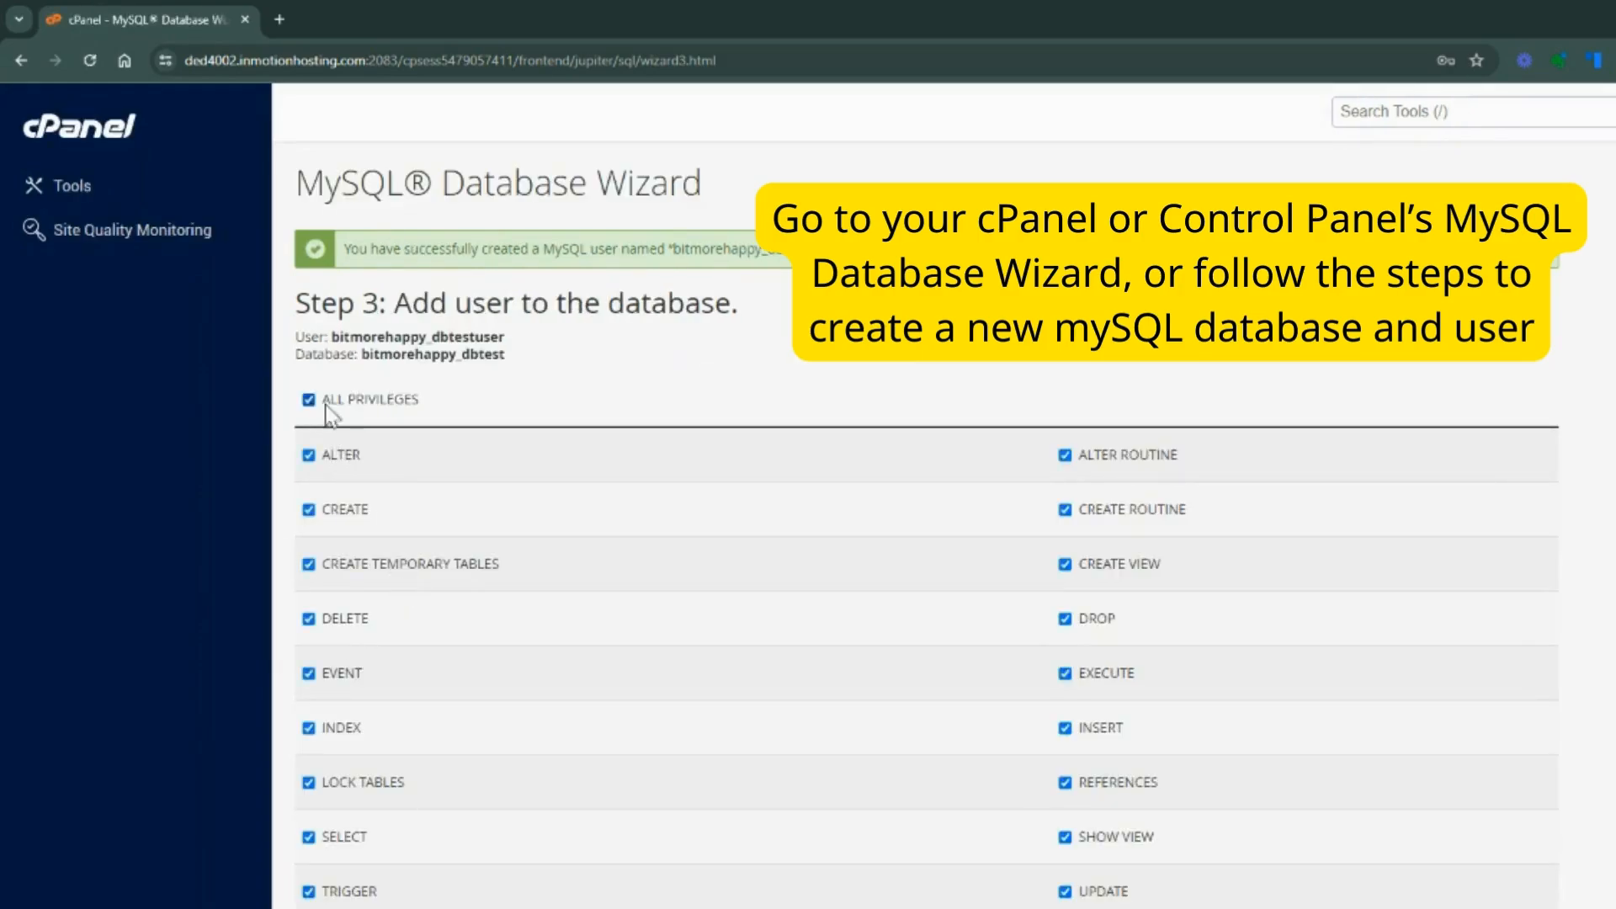
scroll(833, 454, "down", 2)
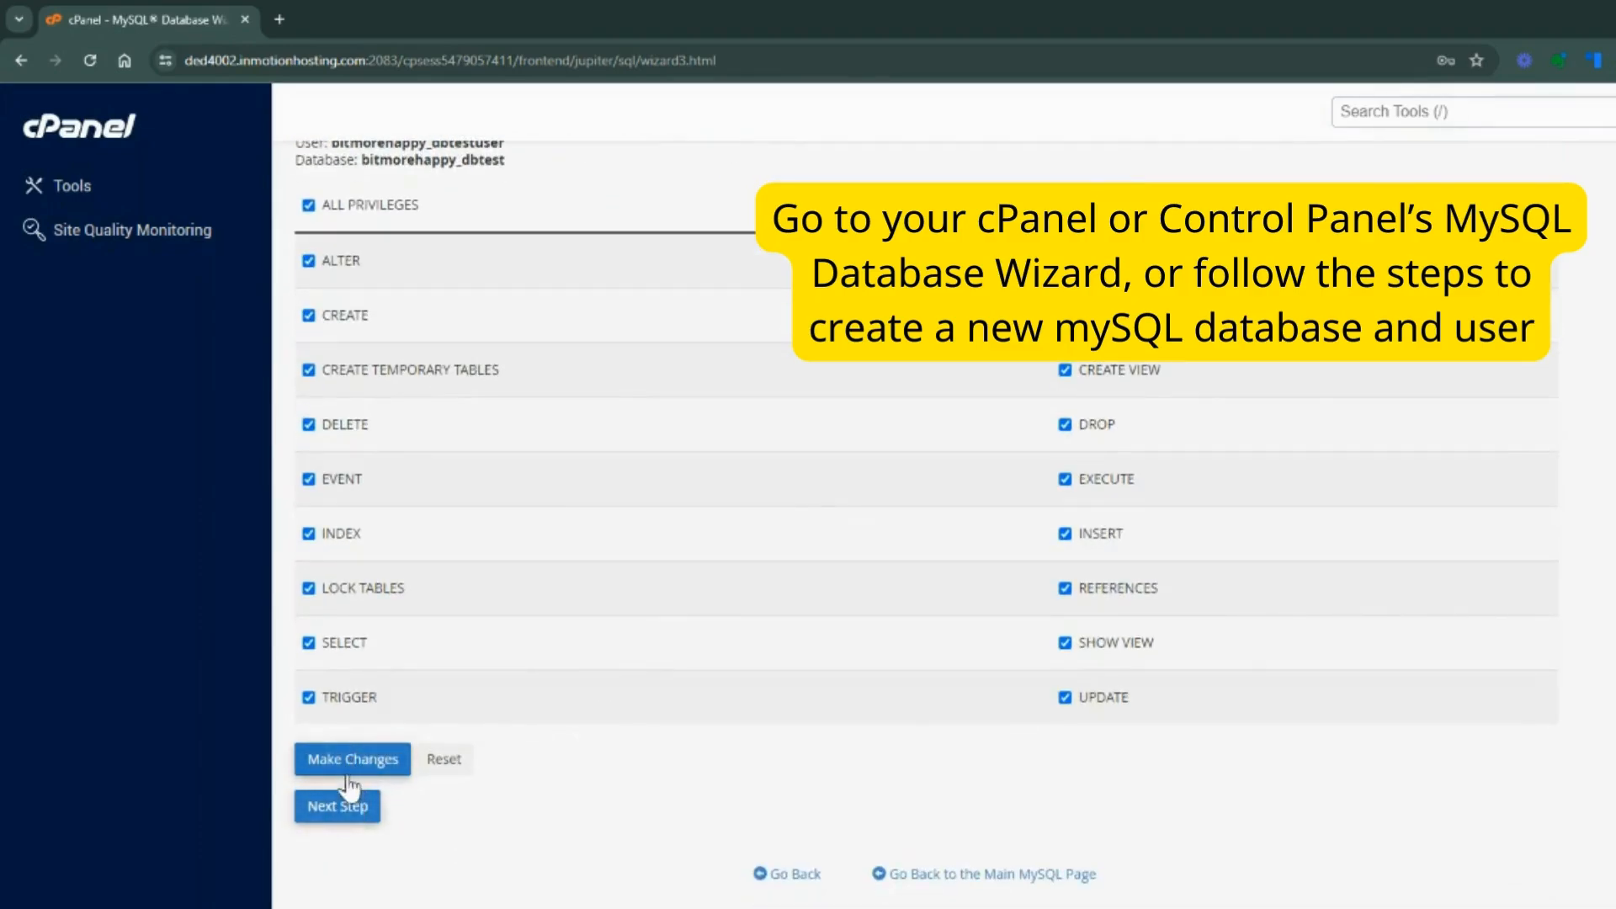
left_click(347, 808)
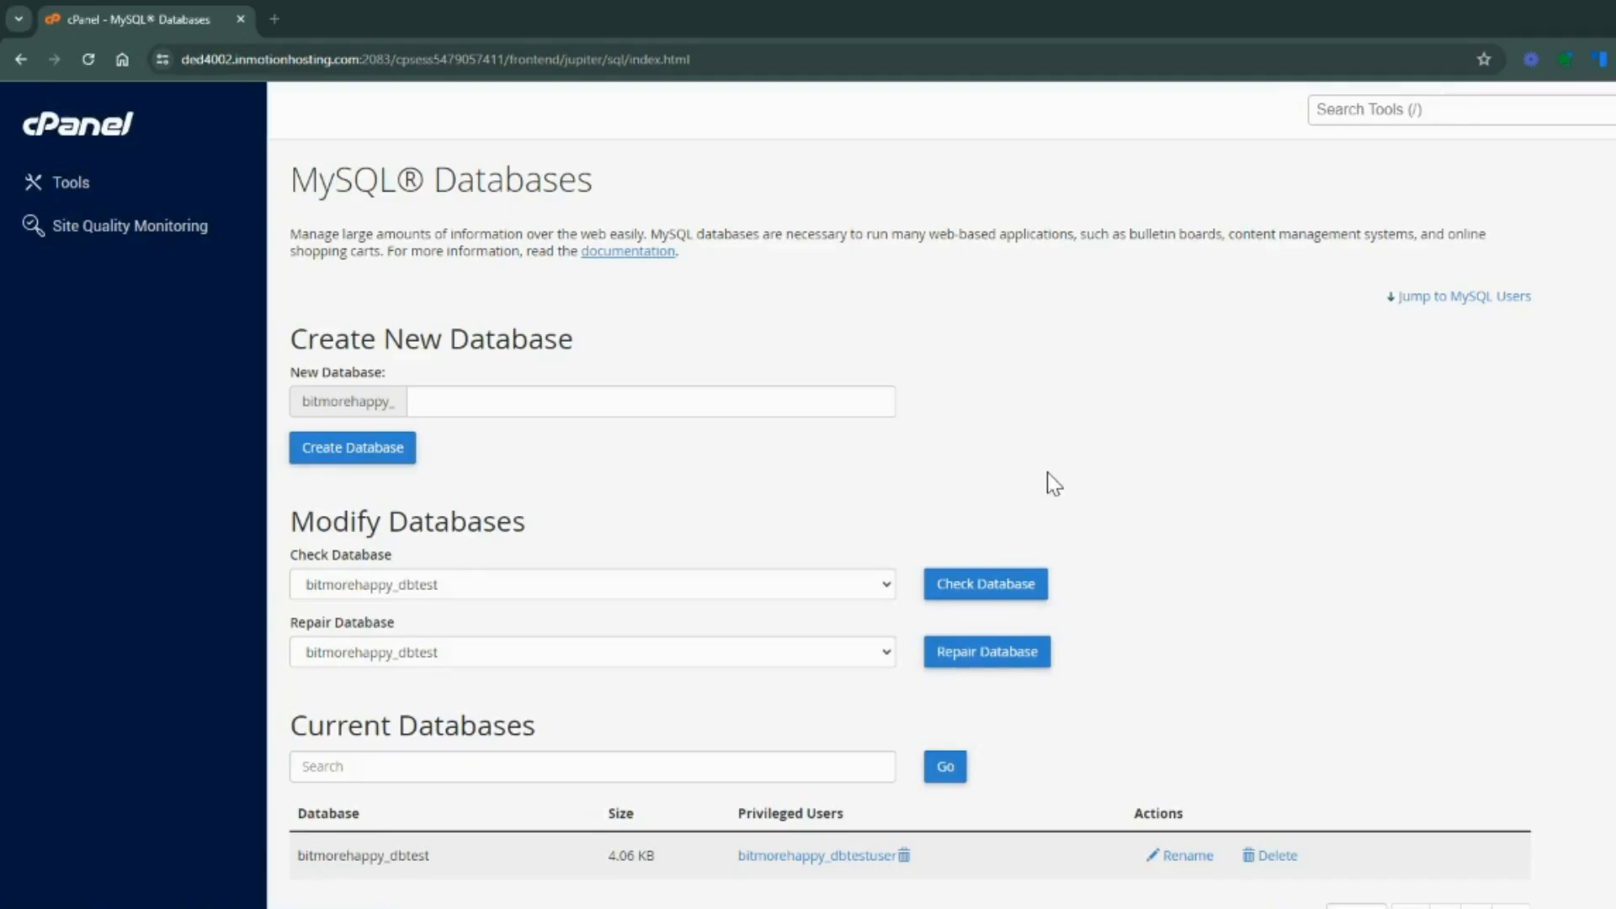
scroll(1046, 475, "down", 2)
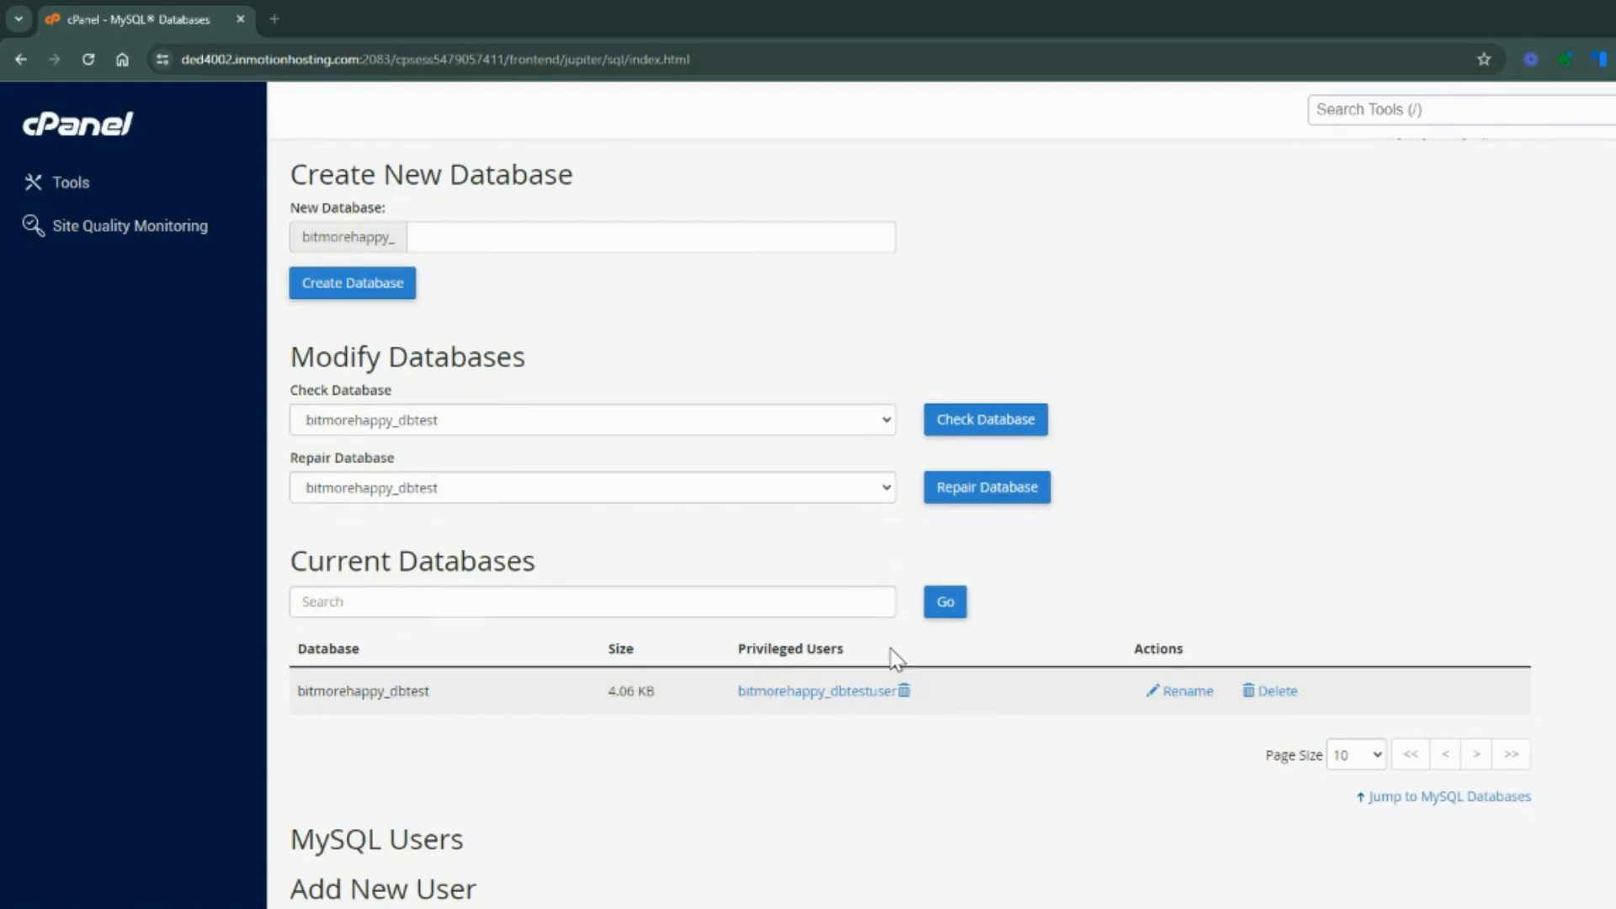
Open bitmorehappy.com/wp-admin in a new tab and proceed in English (United States) to the database connection form
left_click(271, 20)
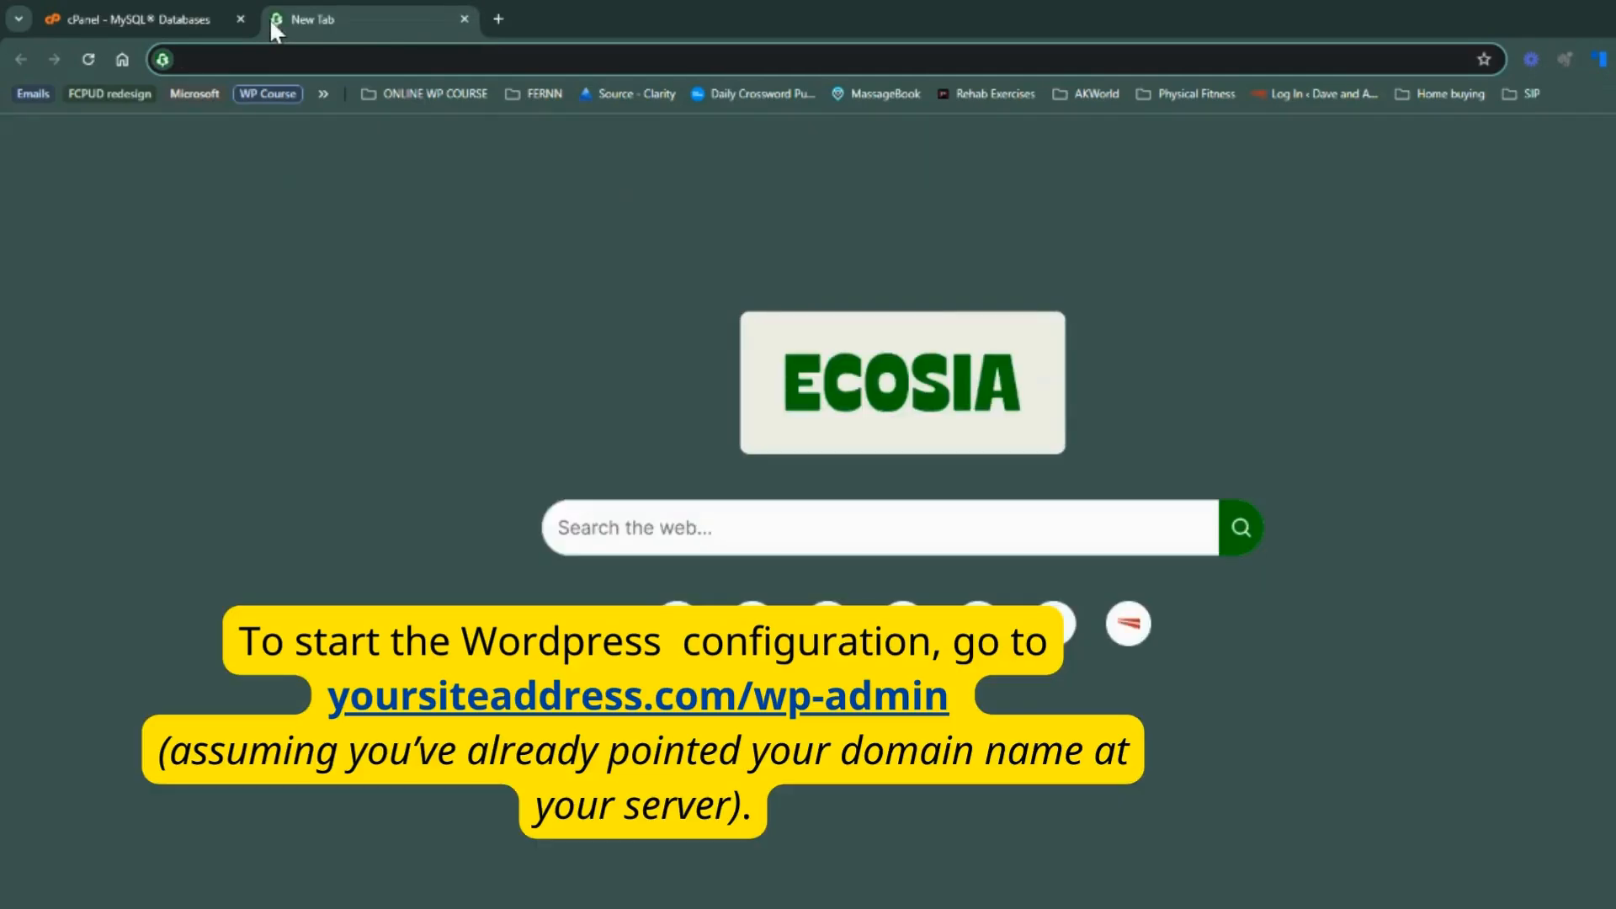
type("bitmo")
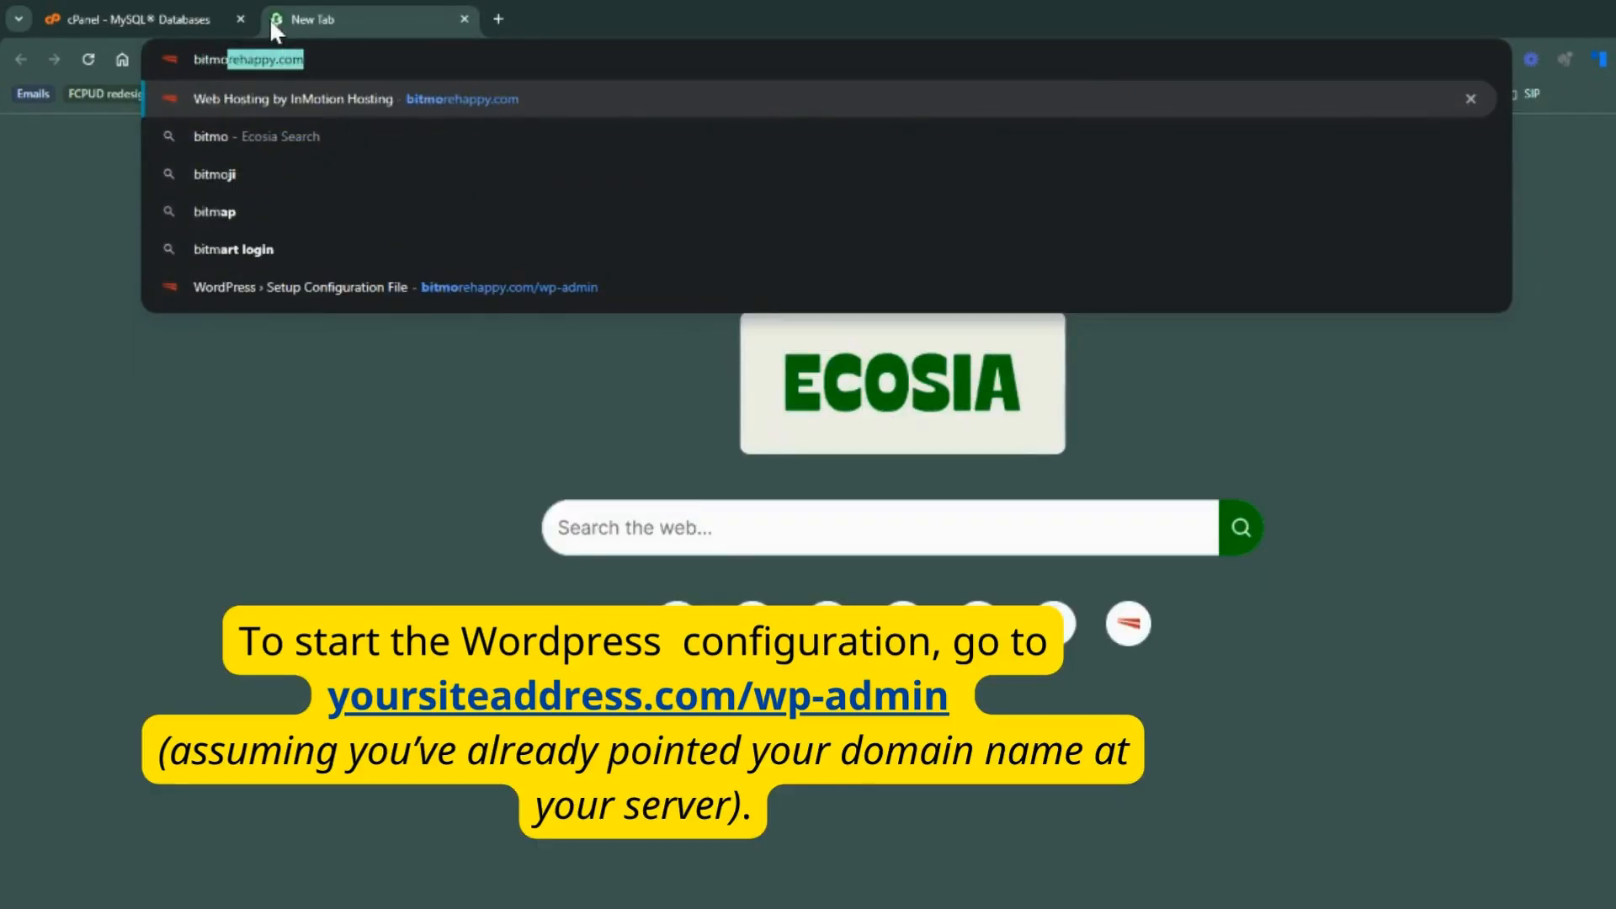
type("rehappy.com")
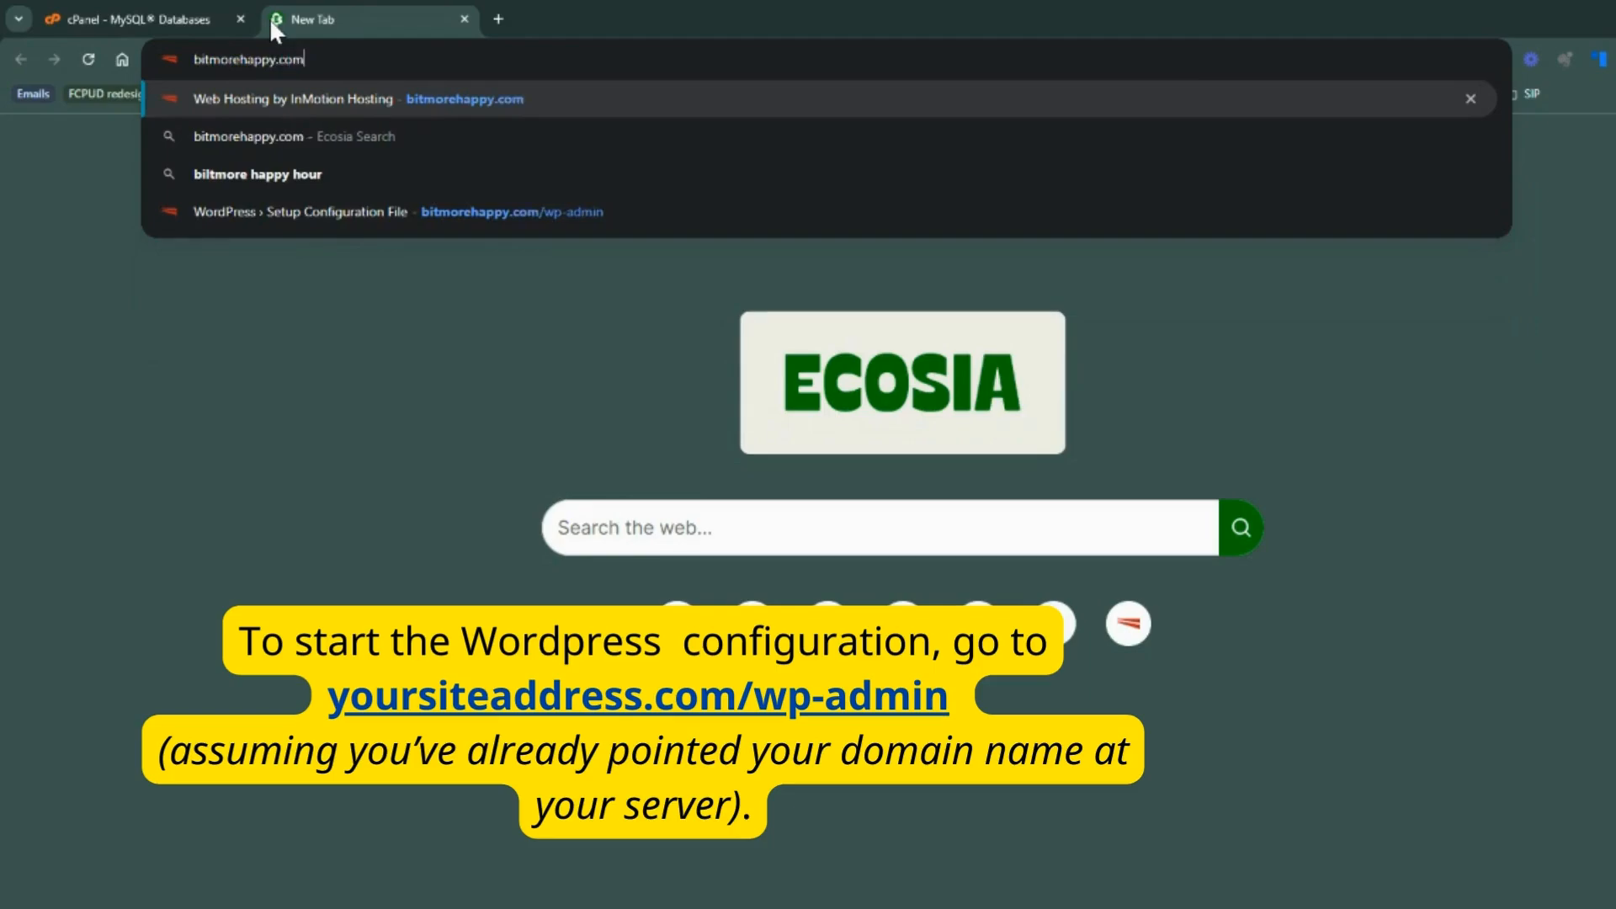
type("/wp-admin")
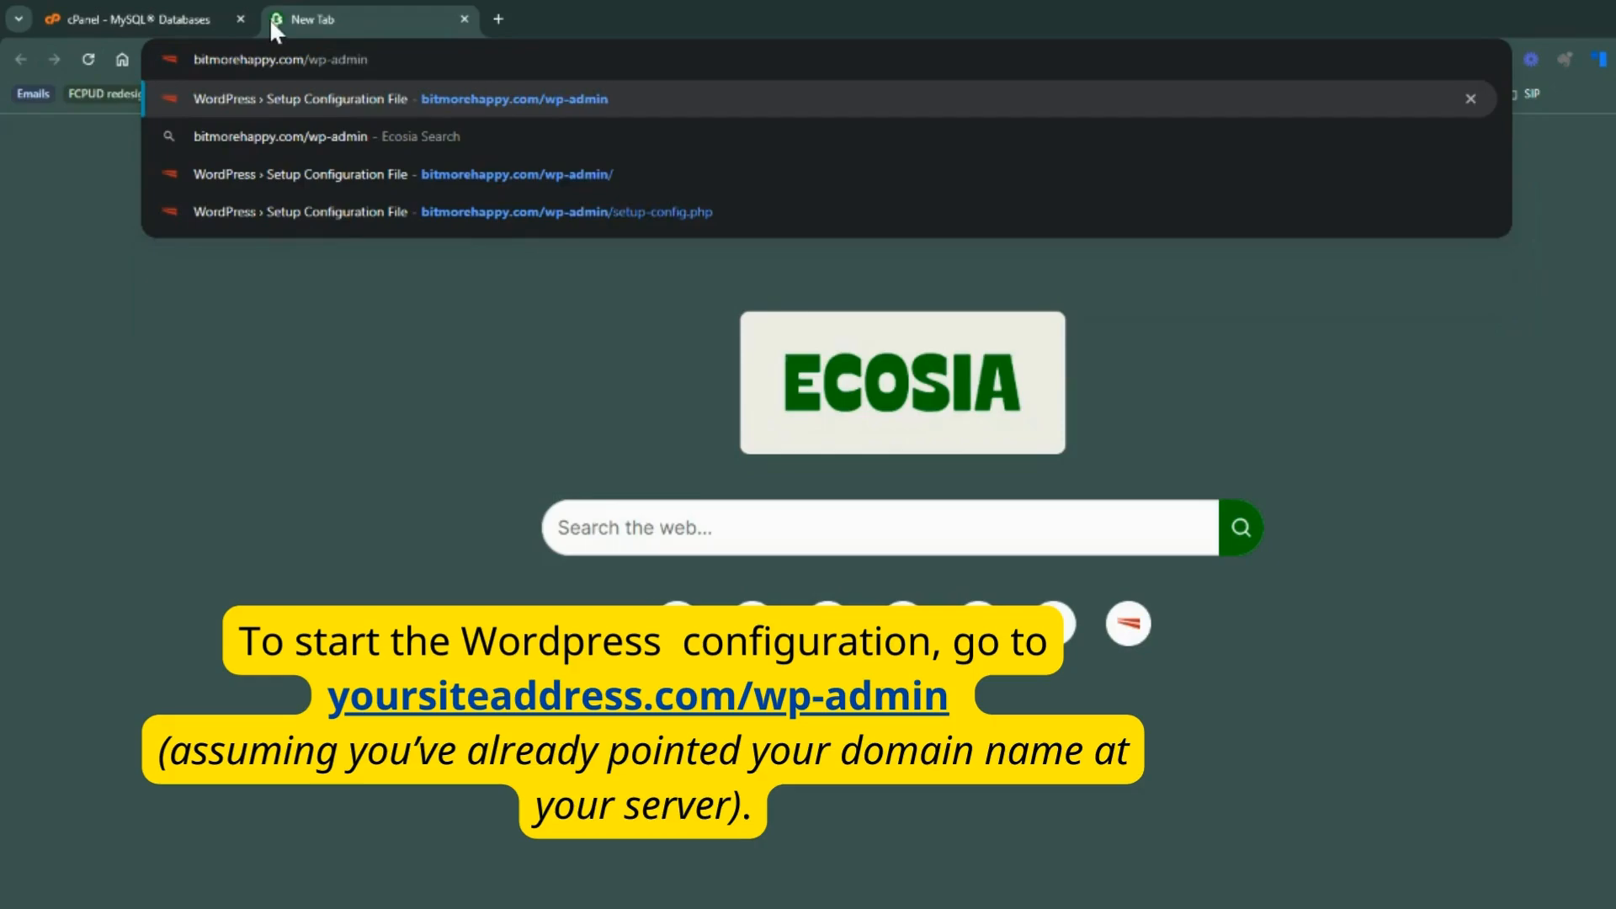
key("Return")
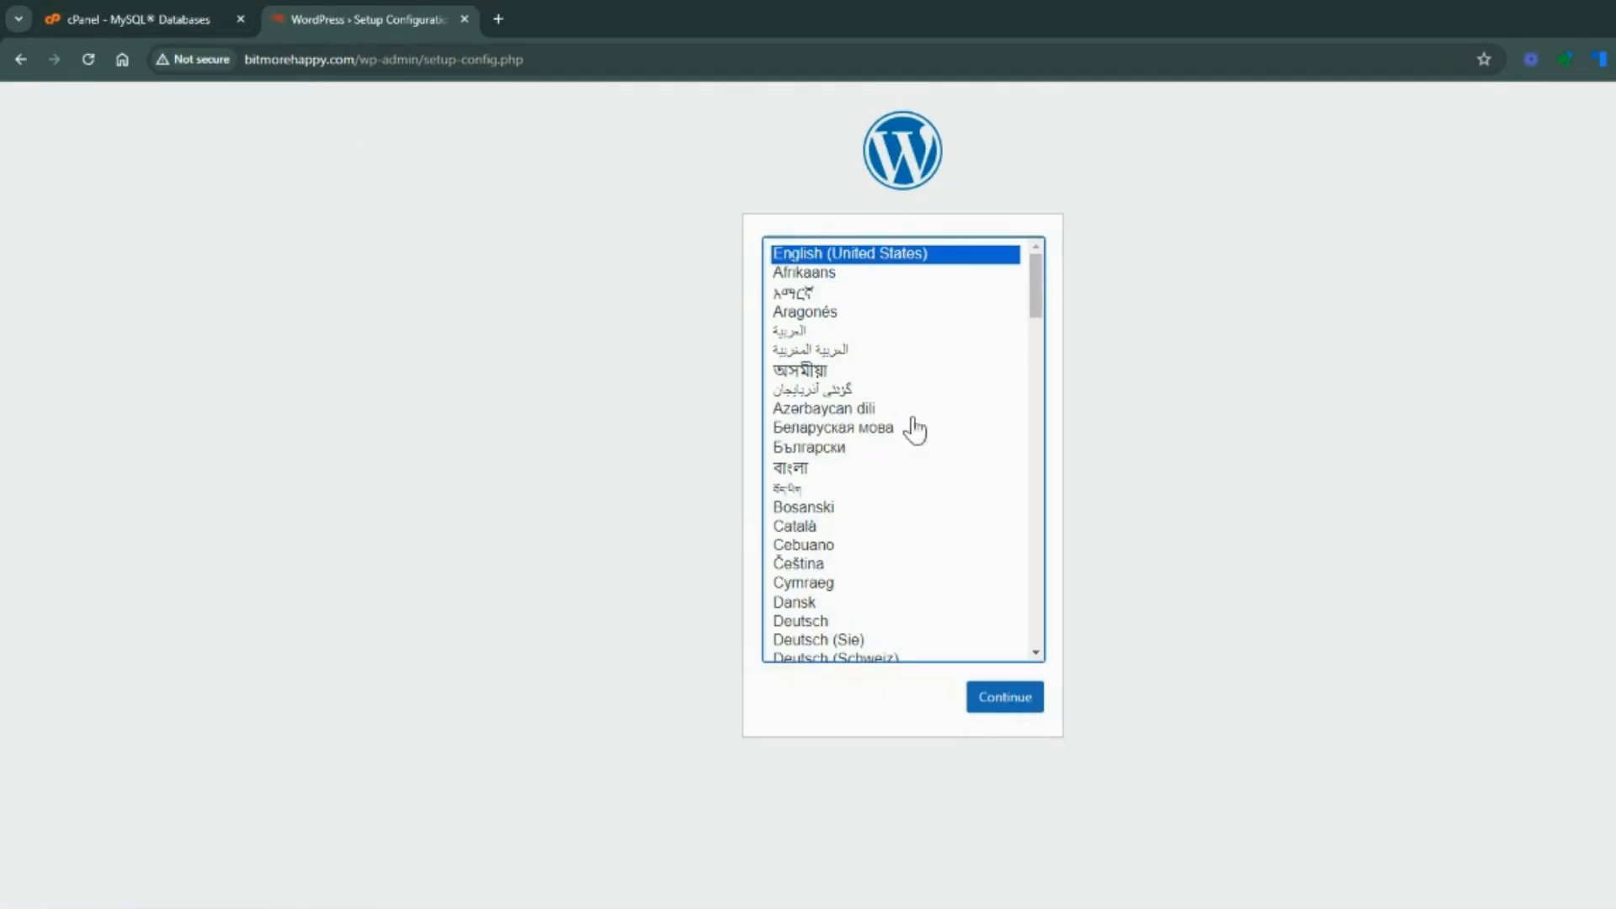
left_click(1018, 708)
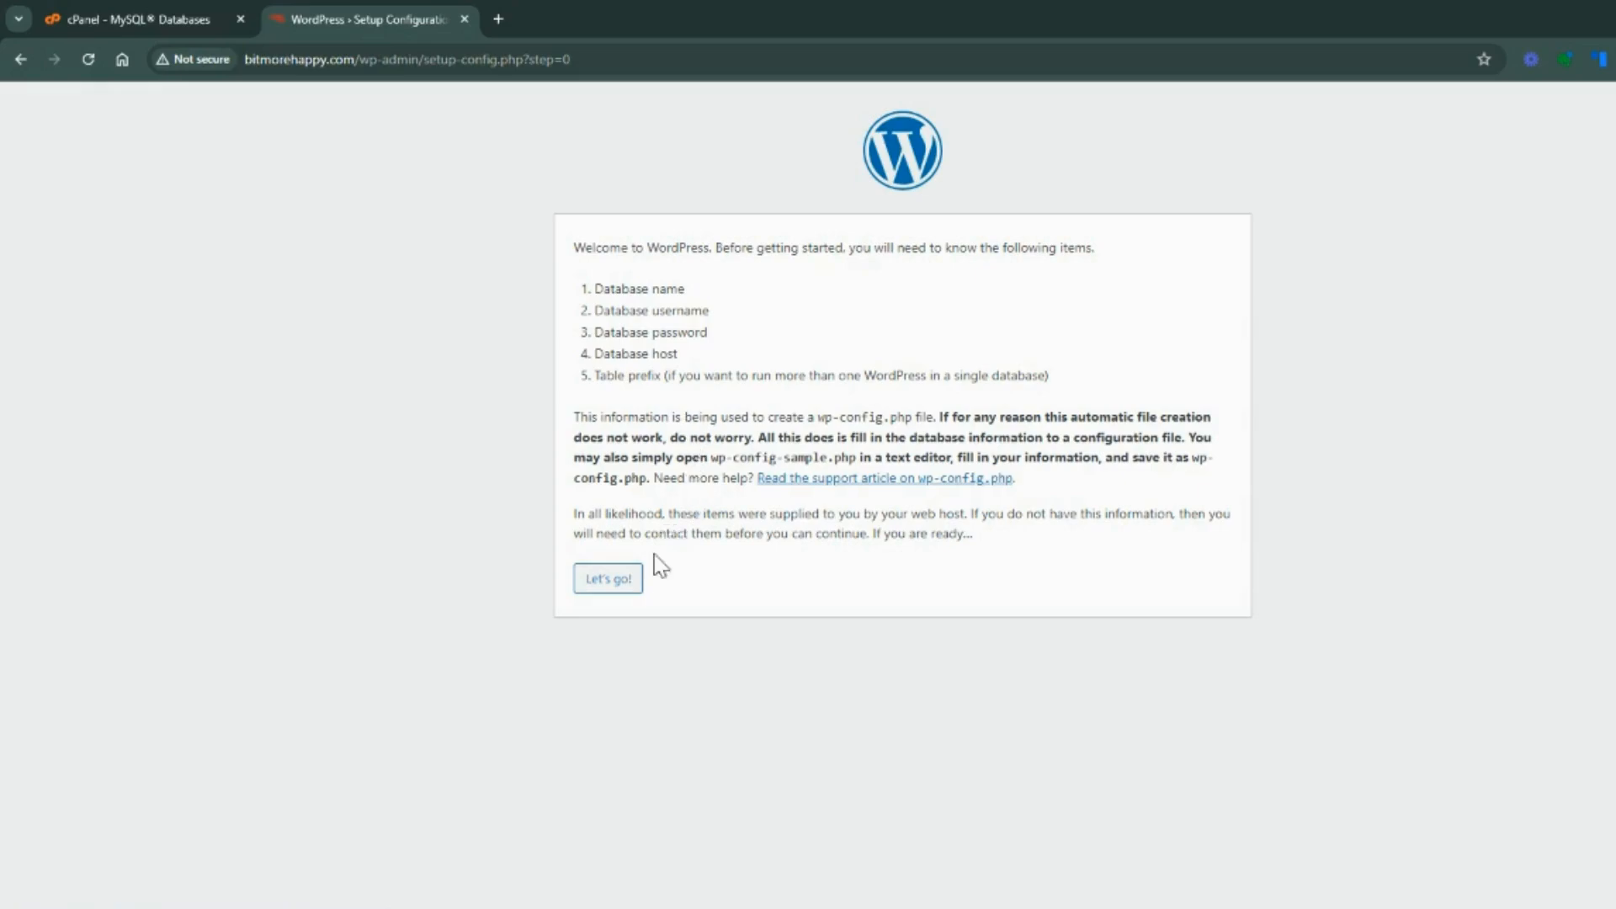
left_click(606, 589)
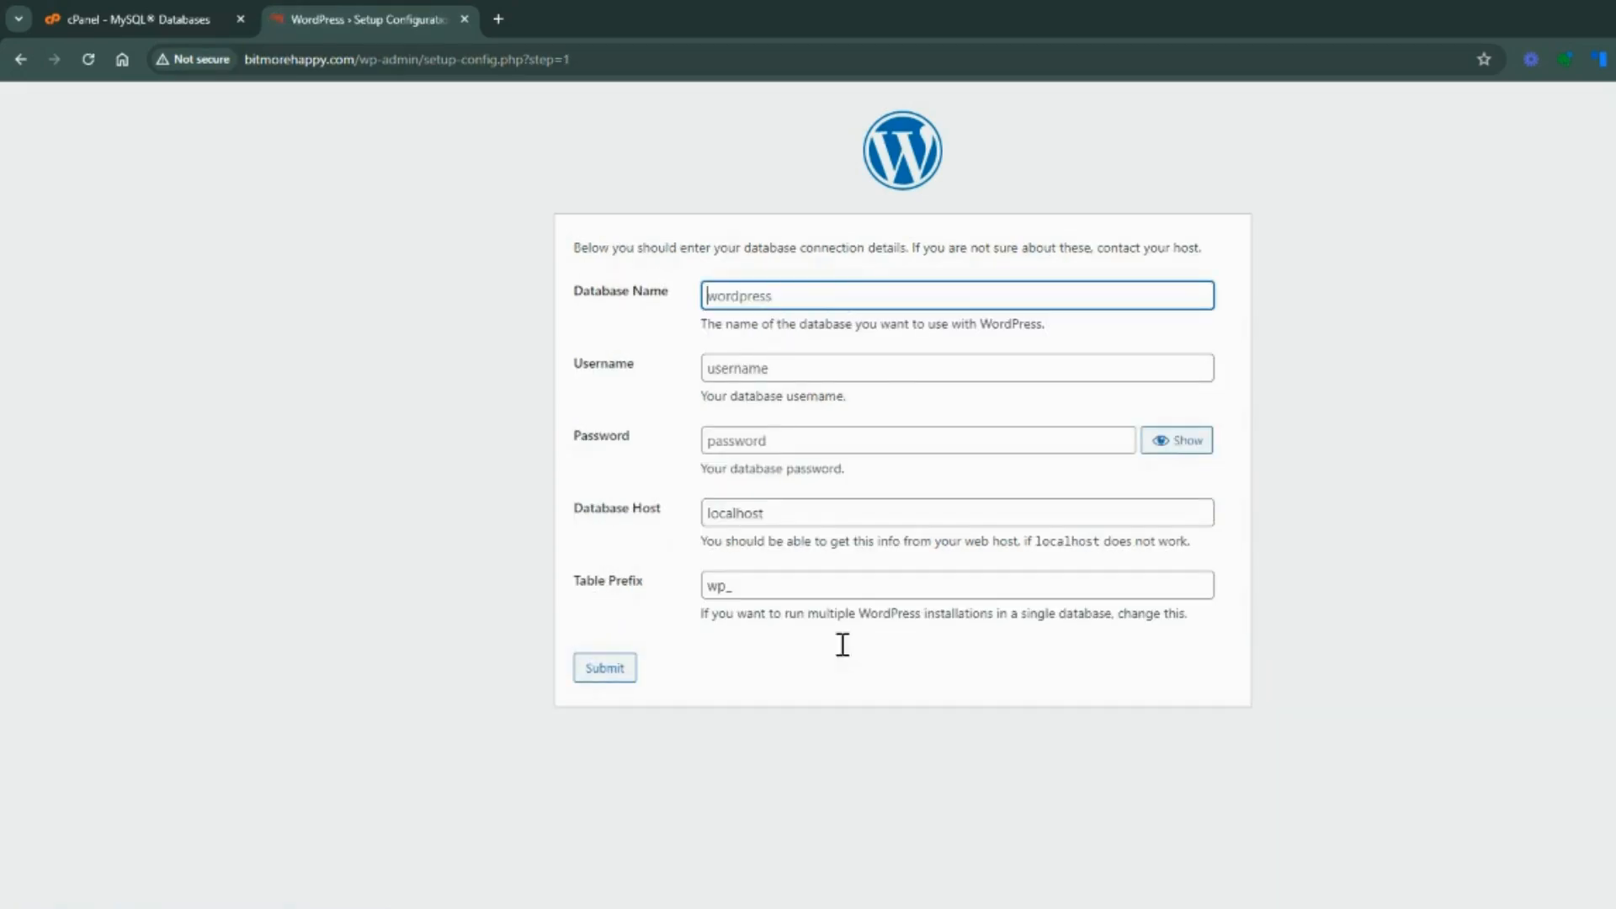
Enter bitmorehappy_dbtest as the database name and bitmorehappy_dbtestuser as the username in the WordPress setup form
mouse_move(1235, 908)
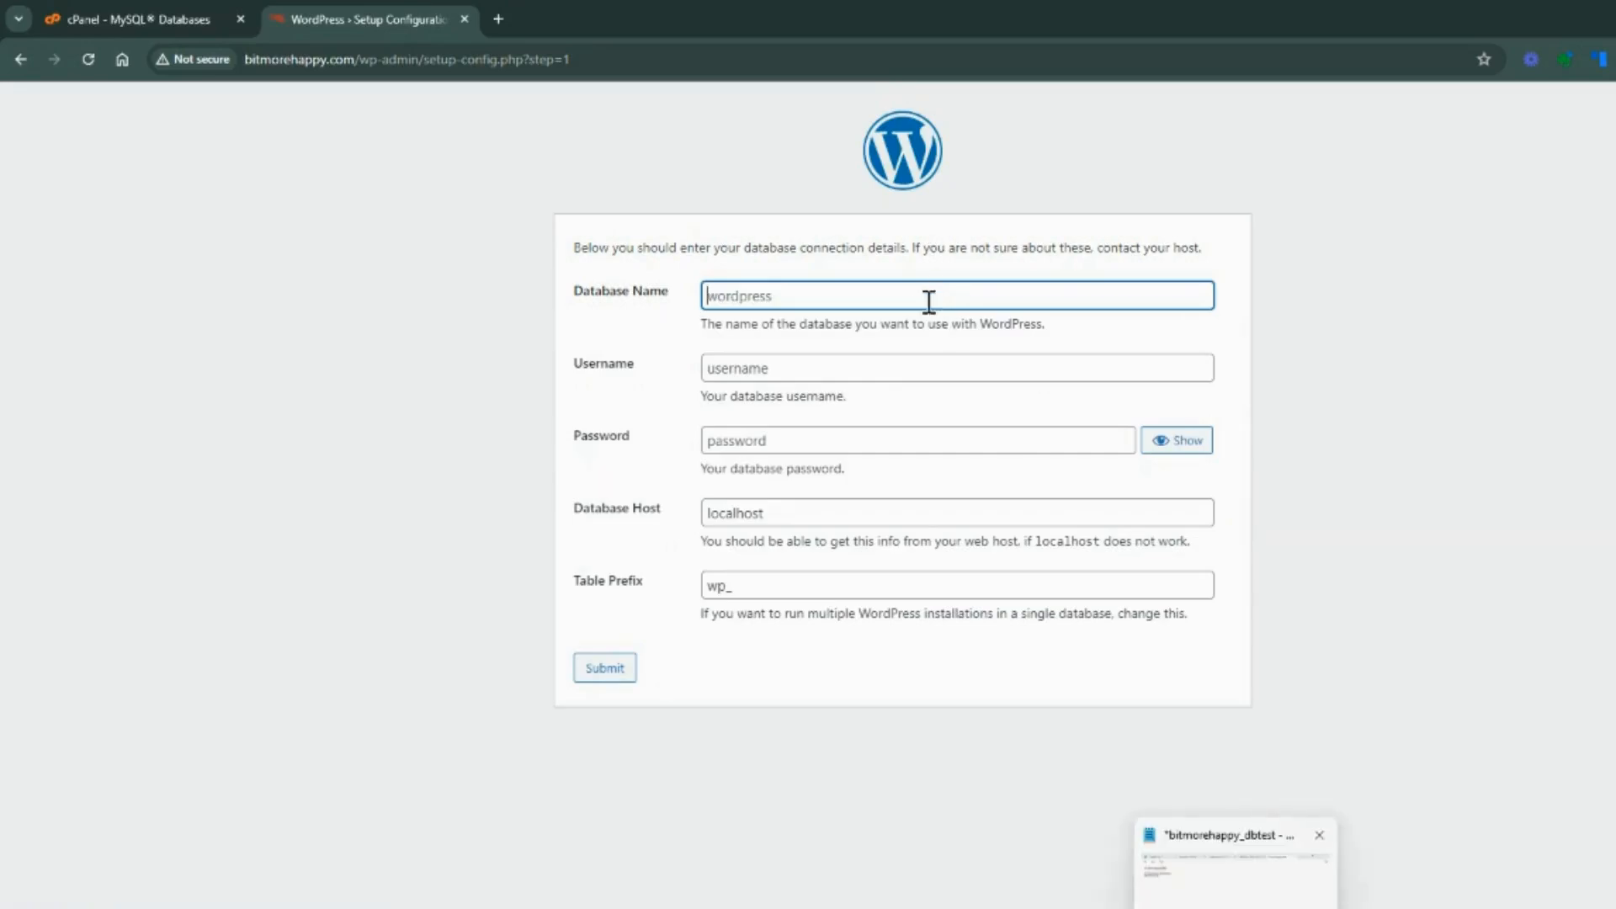
type("bitmore")
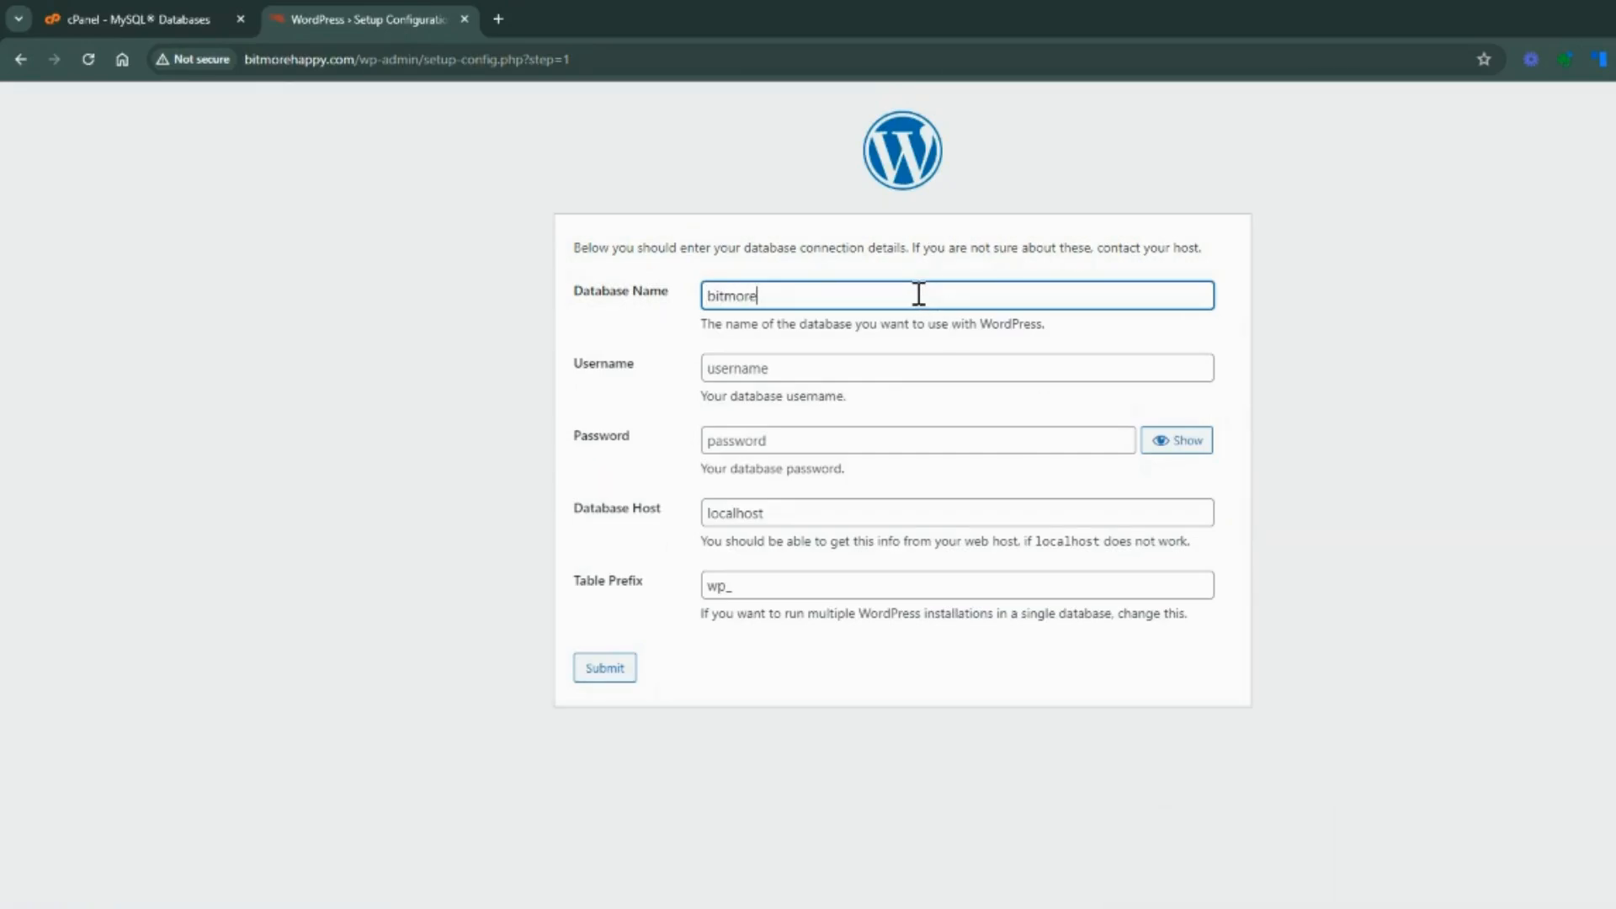
type("happy_dbtest")
left_click(806, 370)
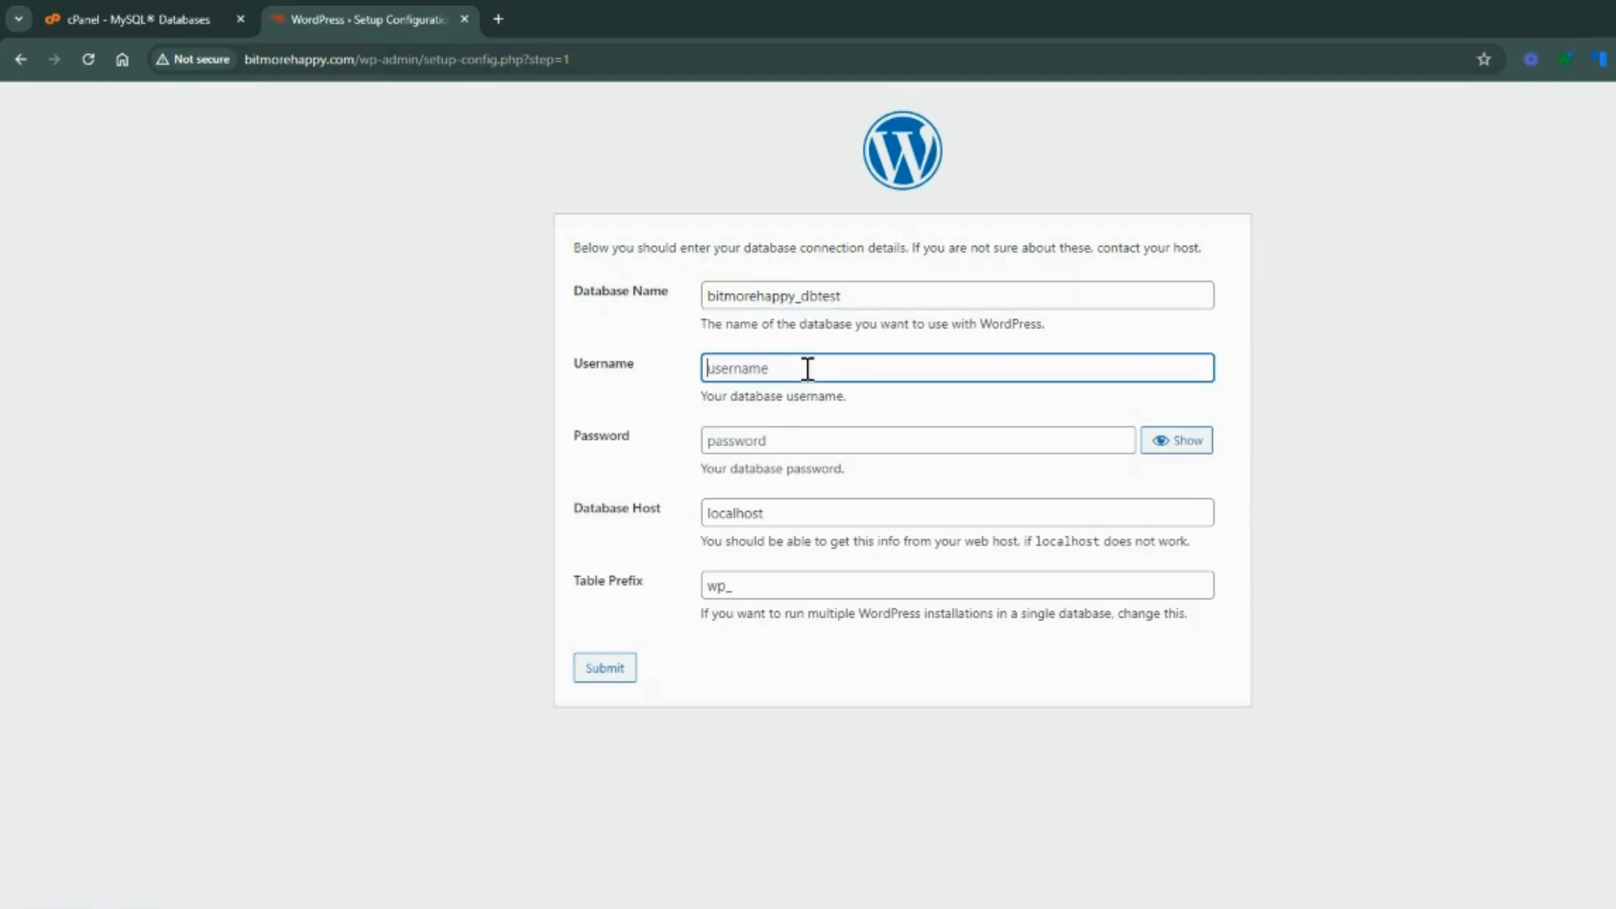
type("bitmorehappy_dbtestuser")
Copy the database password from the Notepad note into the Password field of the WordPress setup form
left_click(840, 440)
left_click(1178, 907)
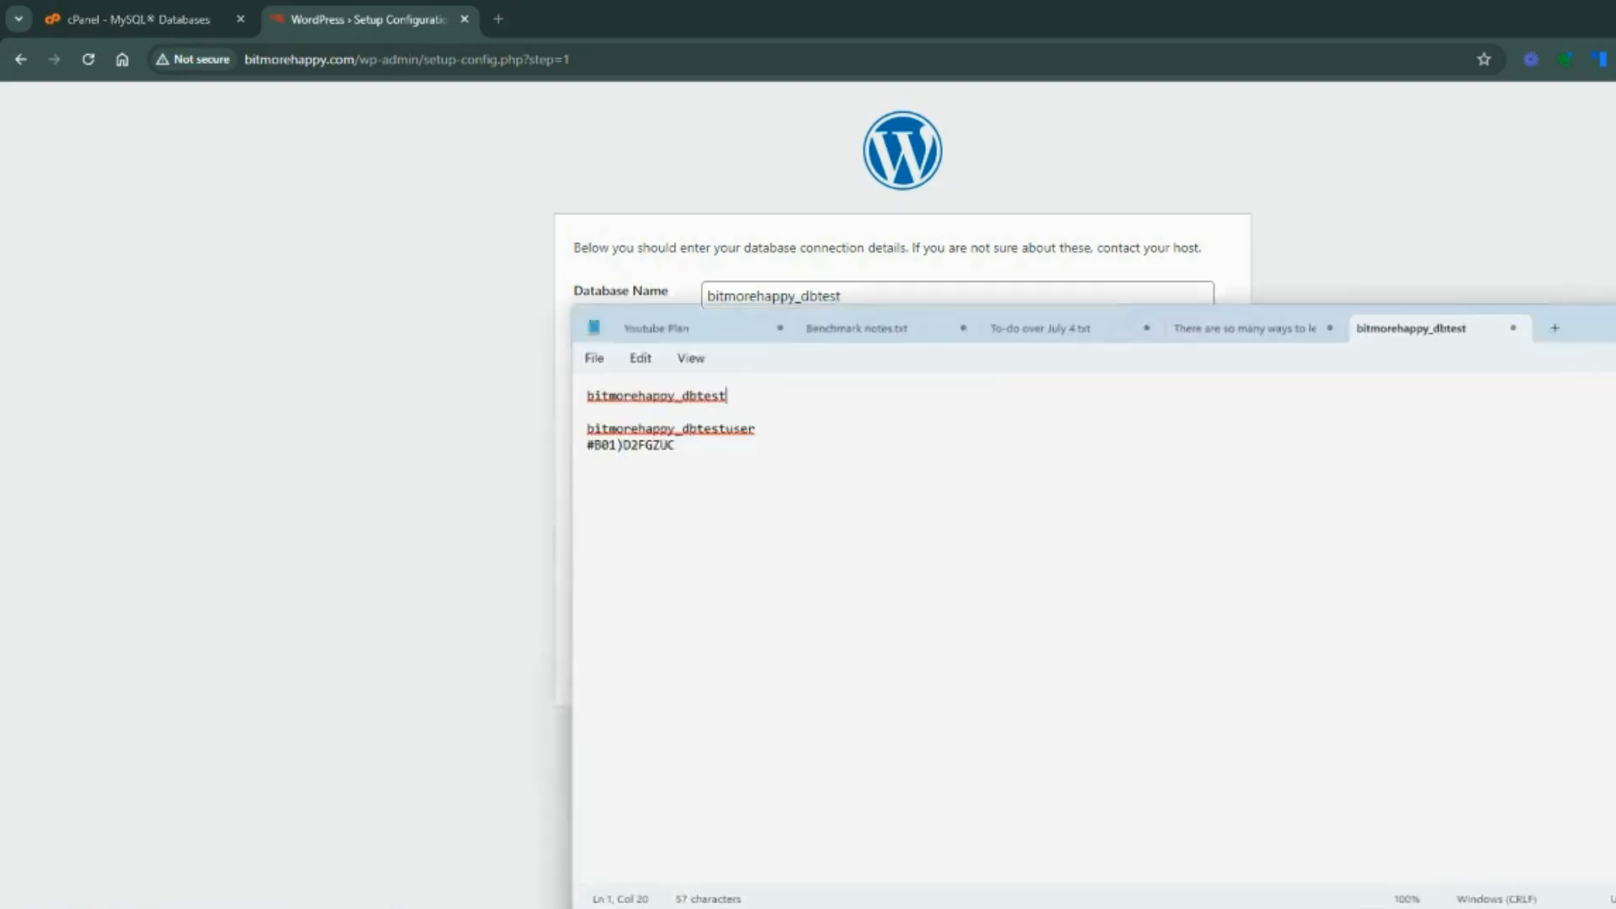
left_click_drag(685, 429, 580, 434)
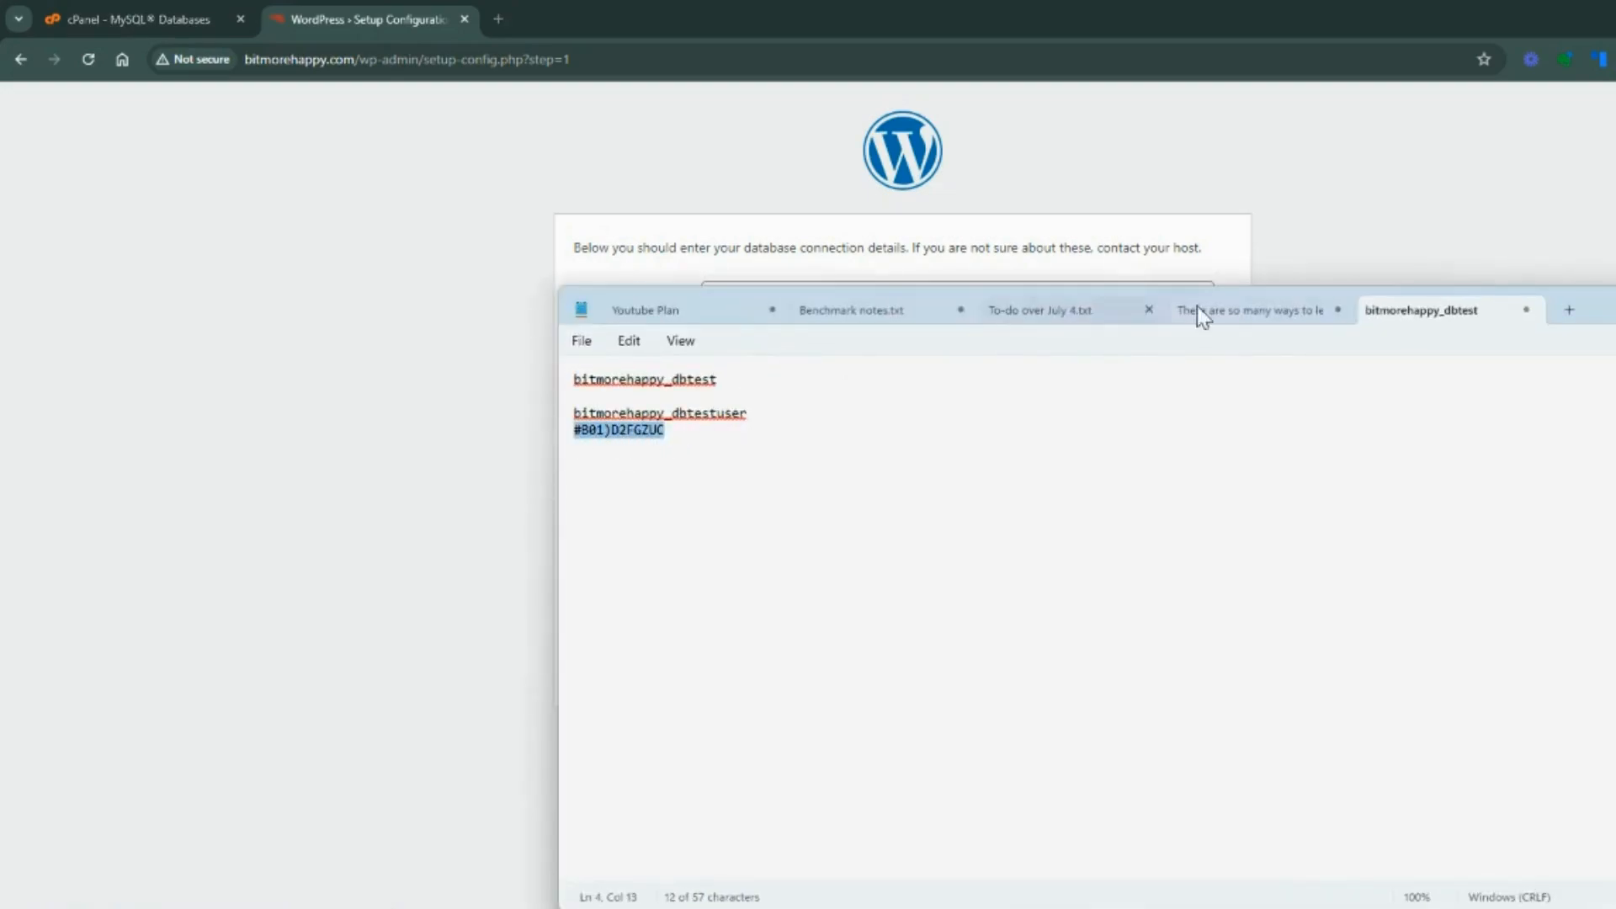
key("ctrl+c")
key("alt+Tab")
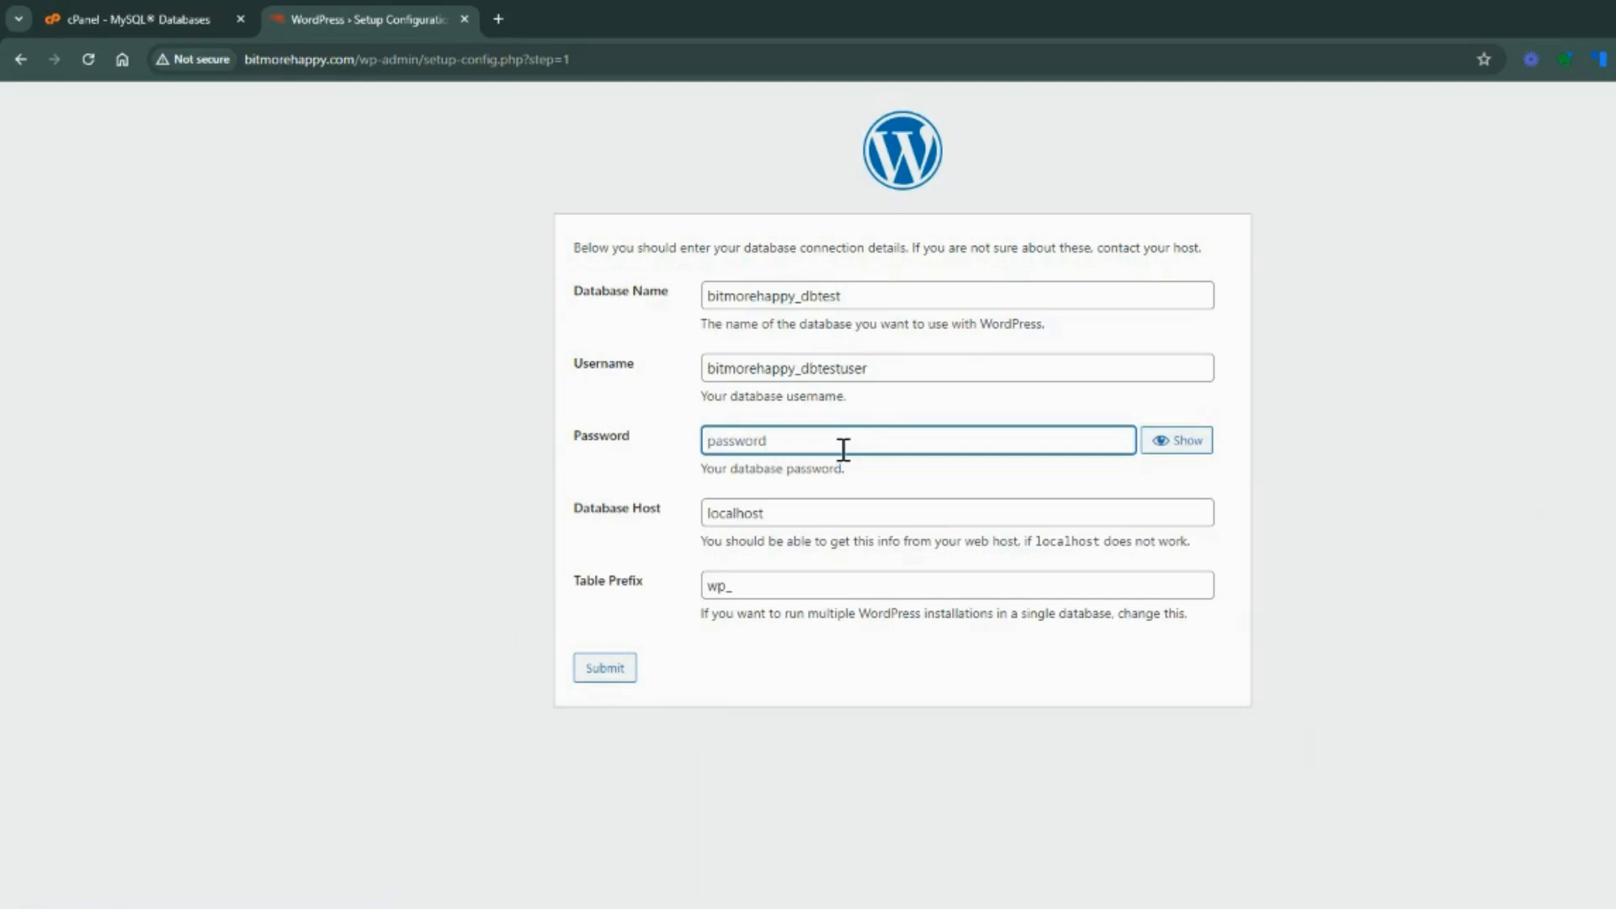
key("ctrl+v")
Submit the database connection details with localhost as the database host and wp_ as the table prefix
left_click(791, 512)
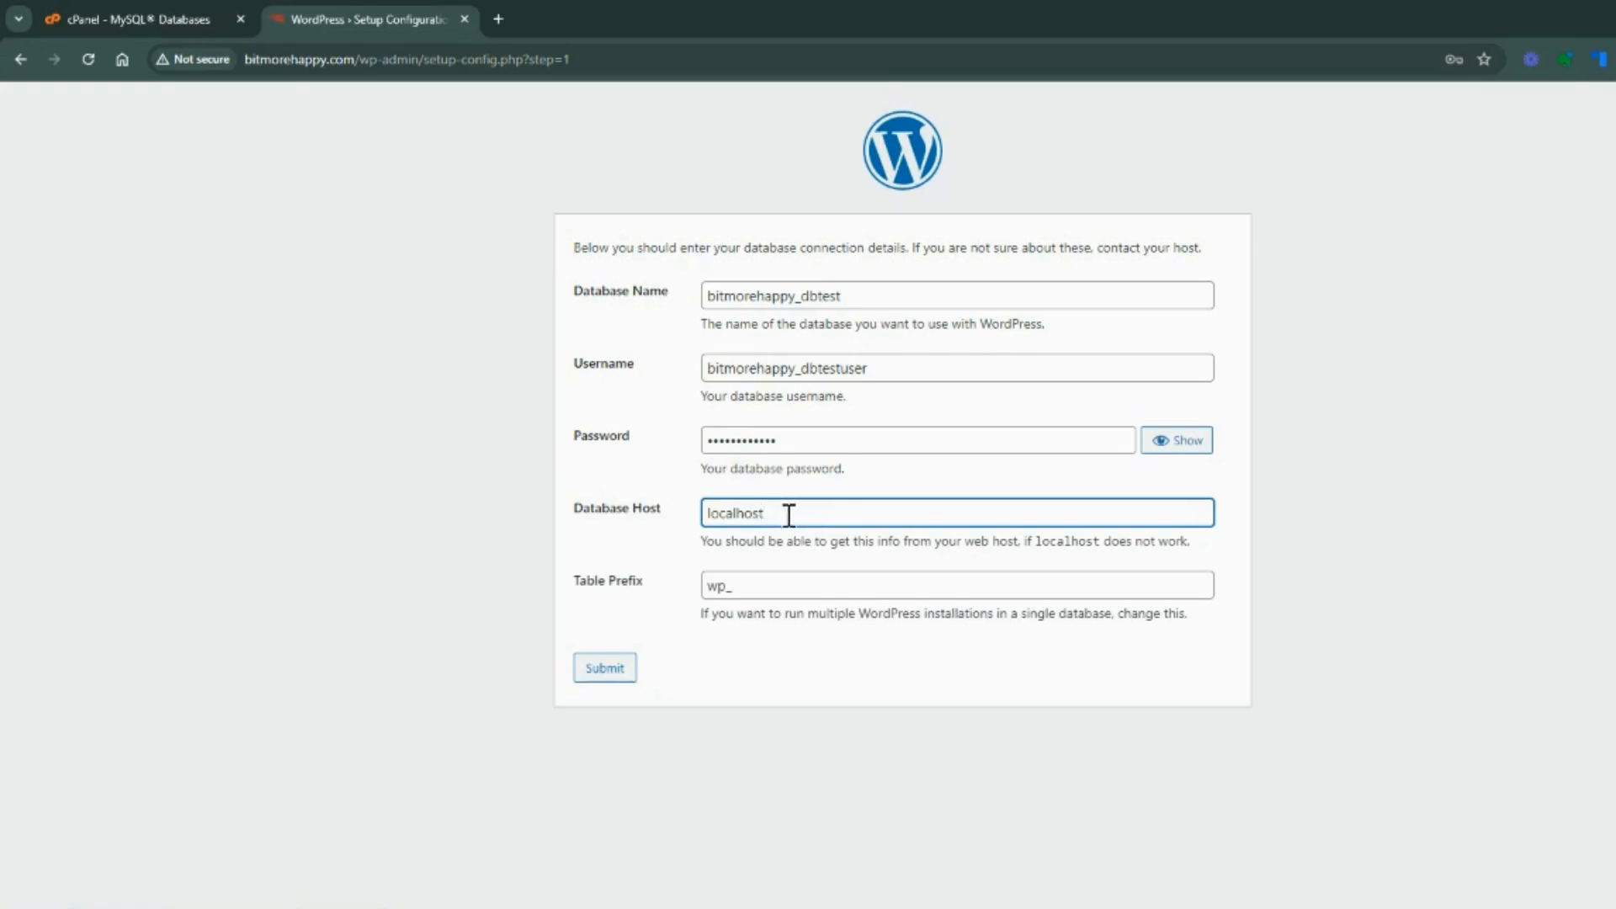
left_click(767, 586)
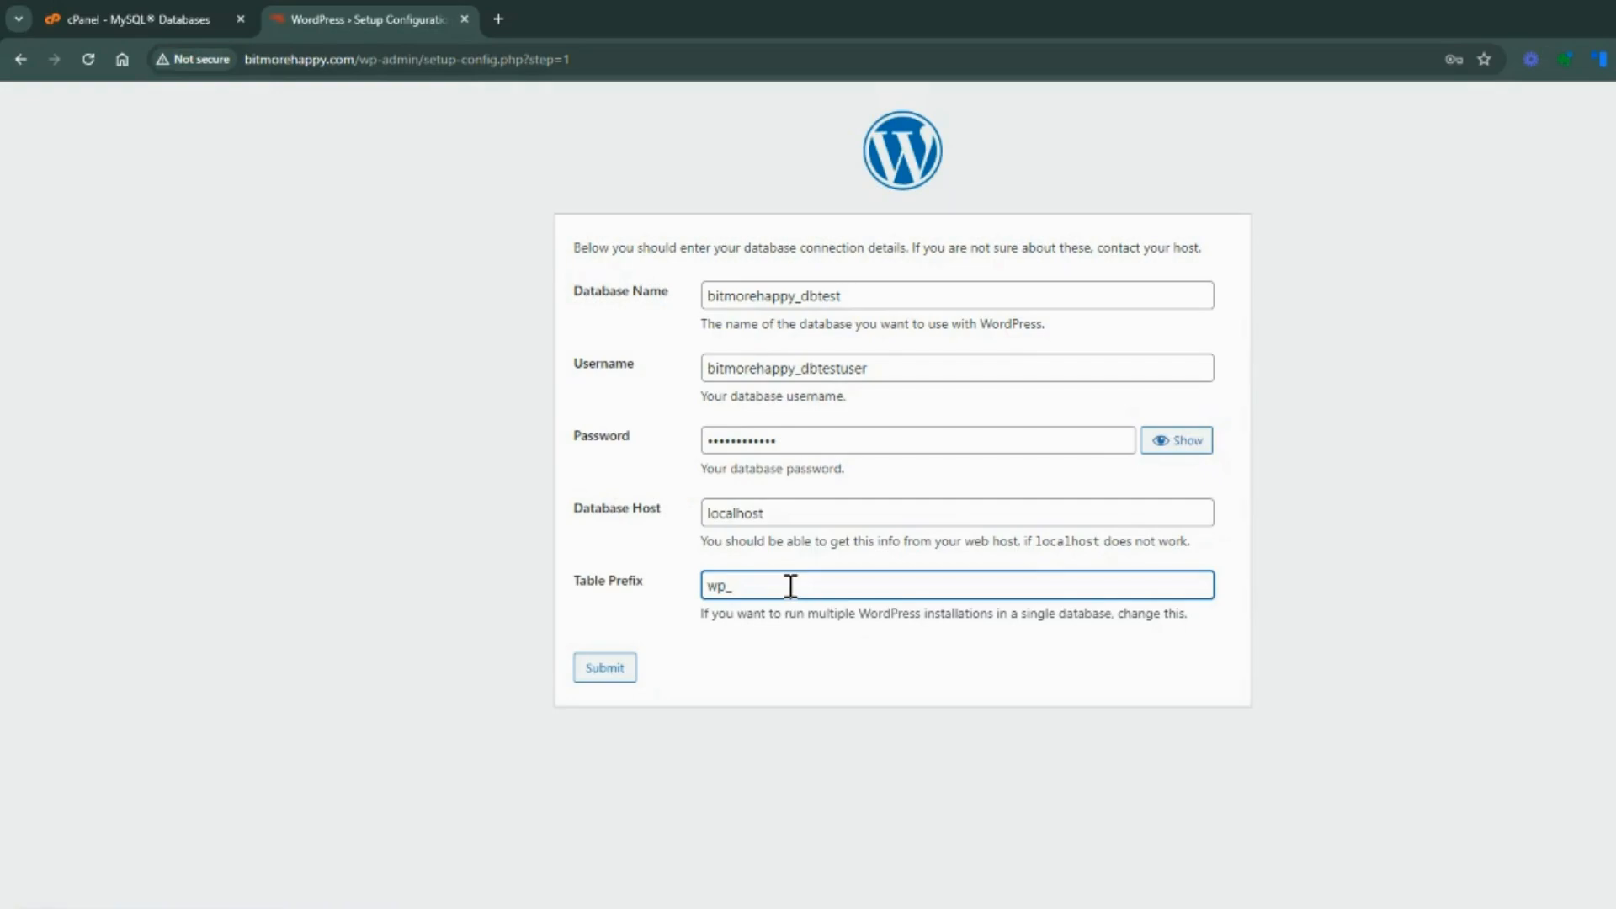
left_click(608, 670)
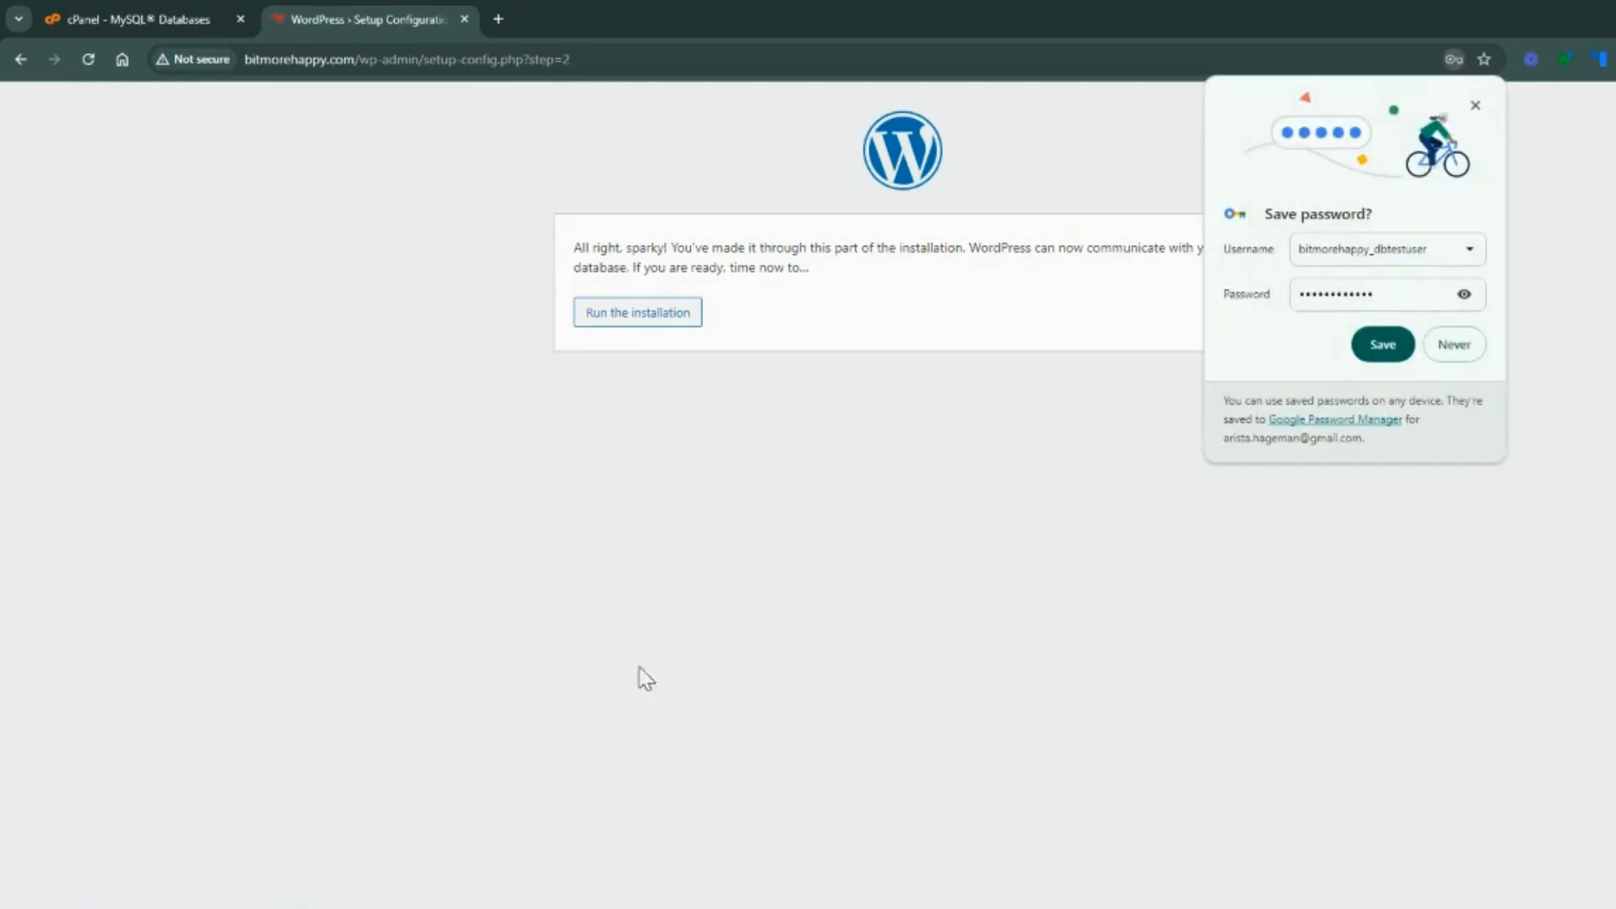
Save the database login in the browser's password manager and run the WordPress installation
left_click(1386, 345)
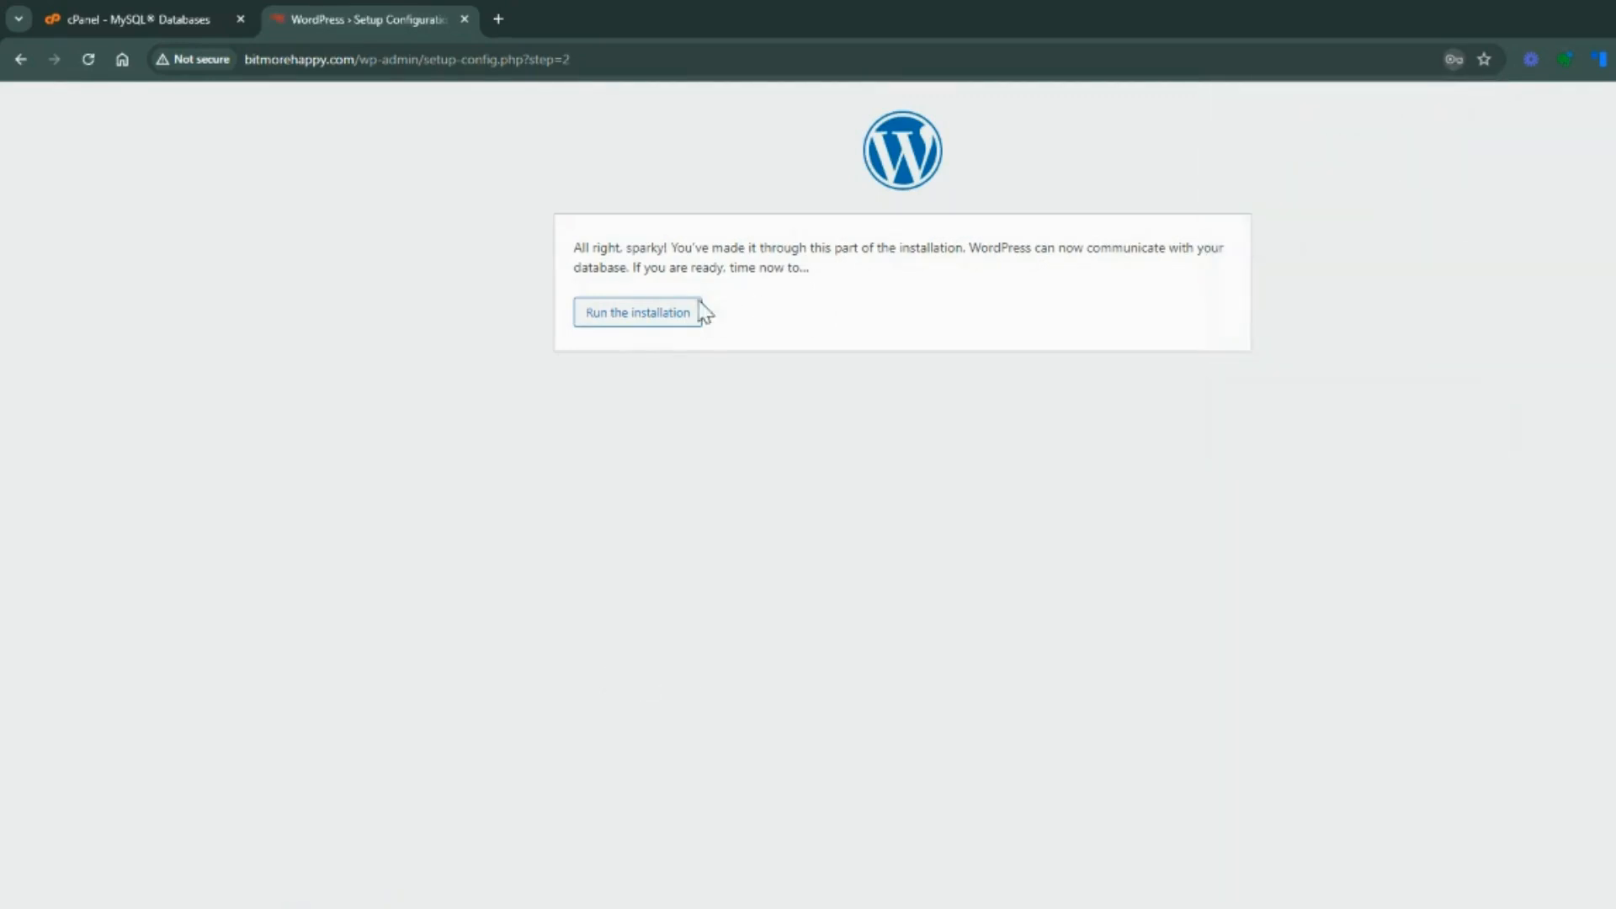
left_click(638, 318)
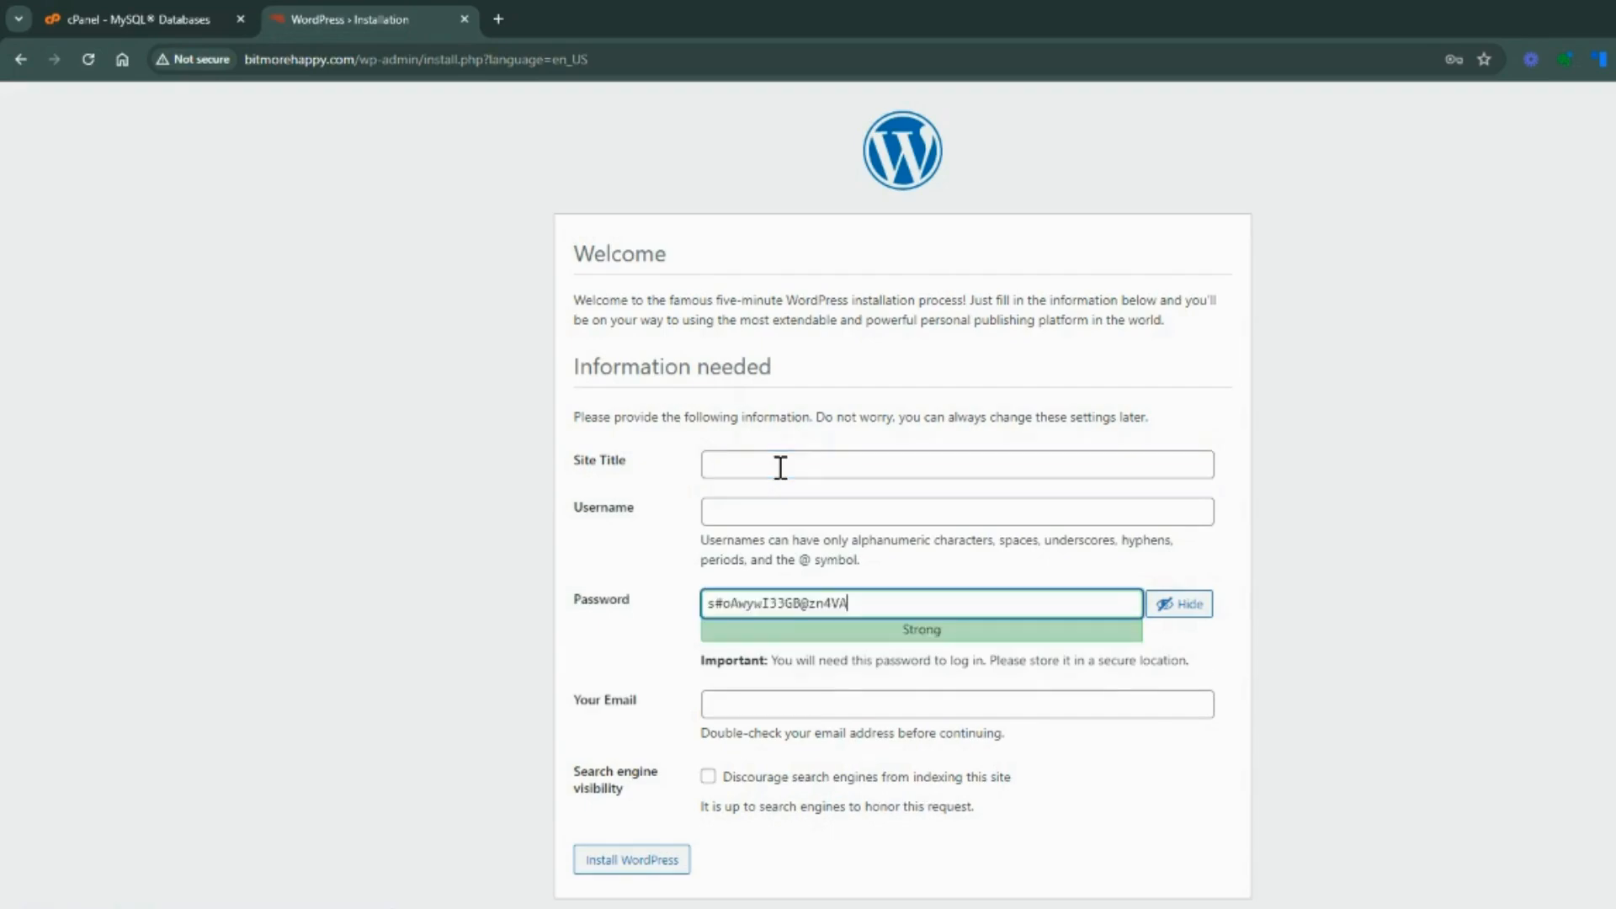
Enter Bit More Happy as the site title and sdfoiuy873 as the username in the WordPress installation form
left_click(780, 468)
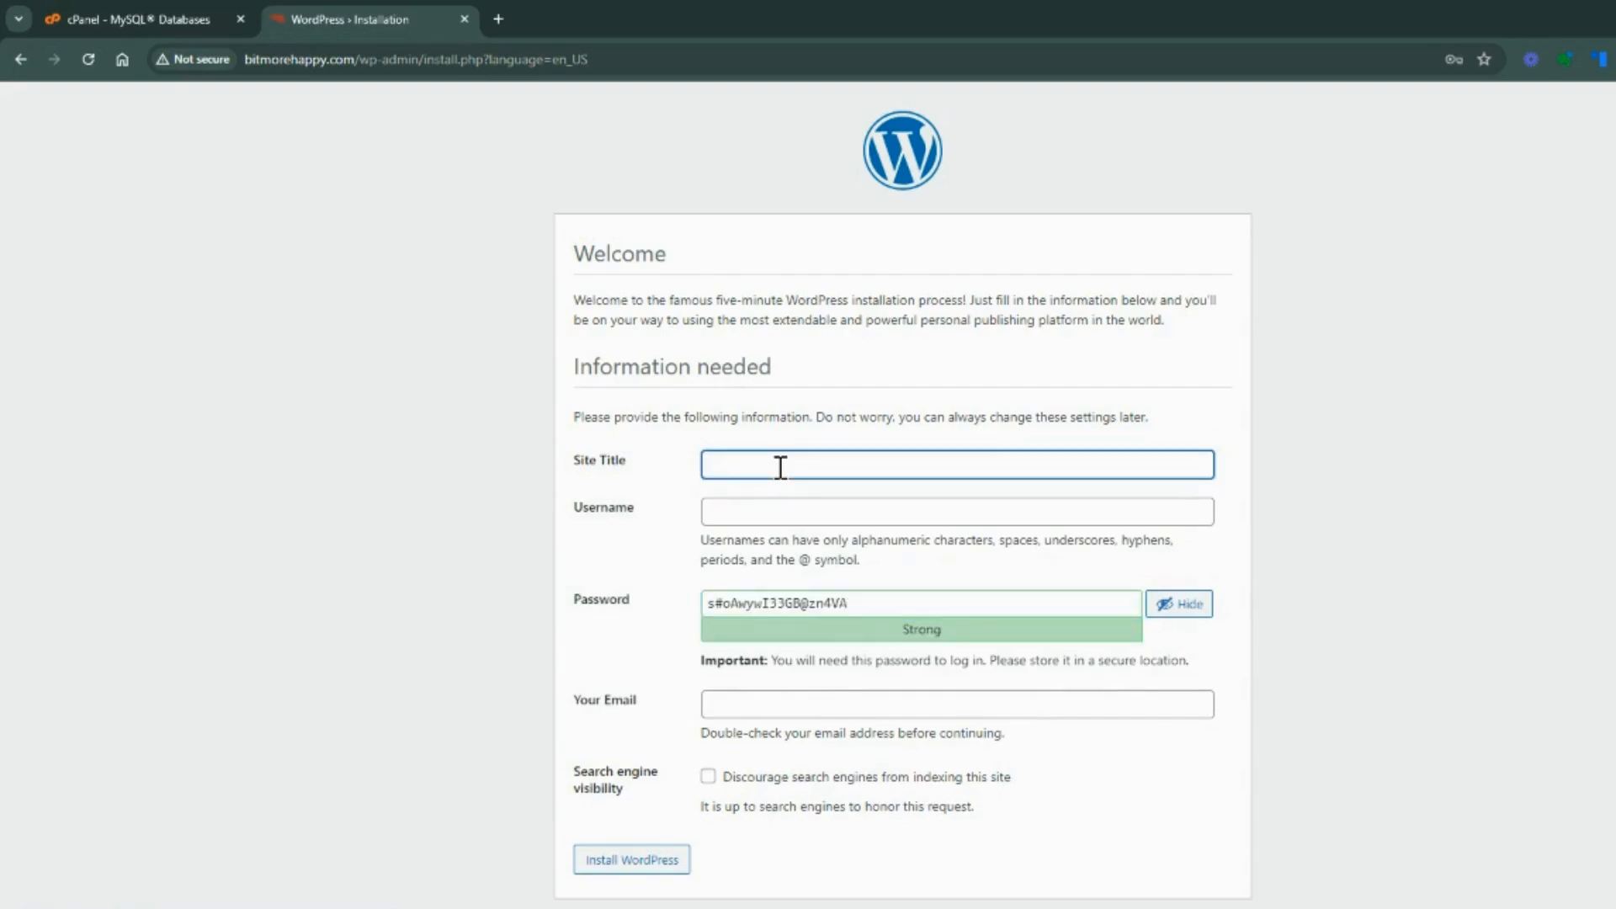
key("ctrl+v")
left_click(830, 511)
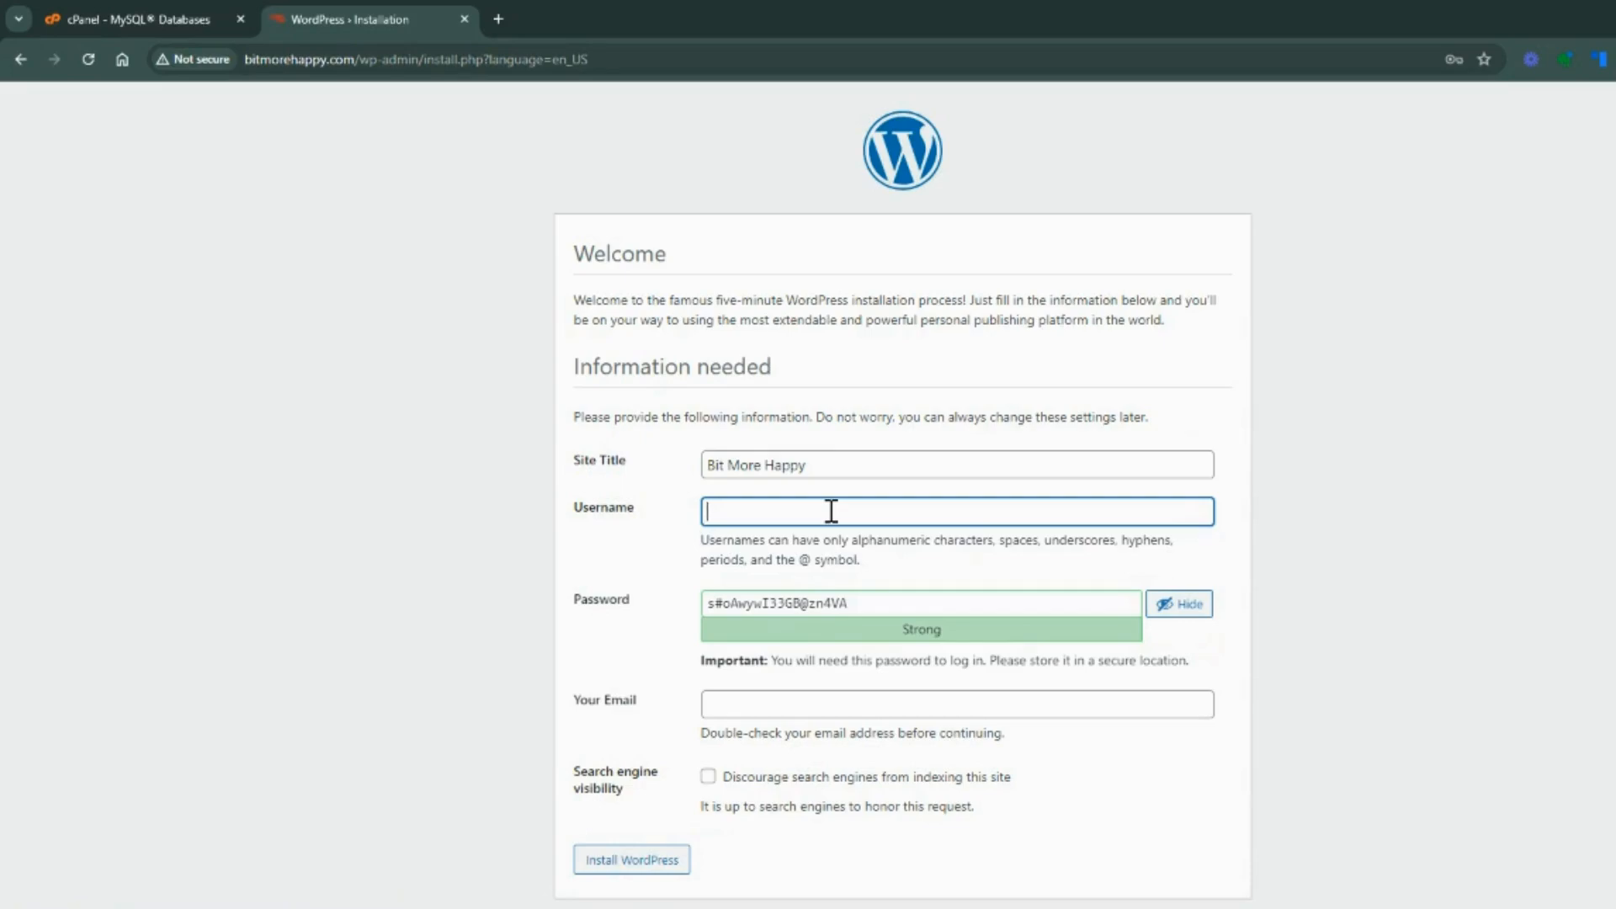
type("sdfoiuy873")
Copy the WordPress username into the Notepad note beneath a new "WP login:" line below the database credentials
left_click_drag(837, 511, 685, 512)
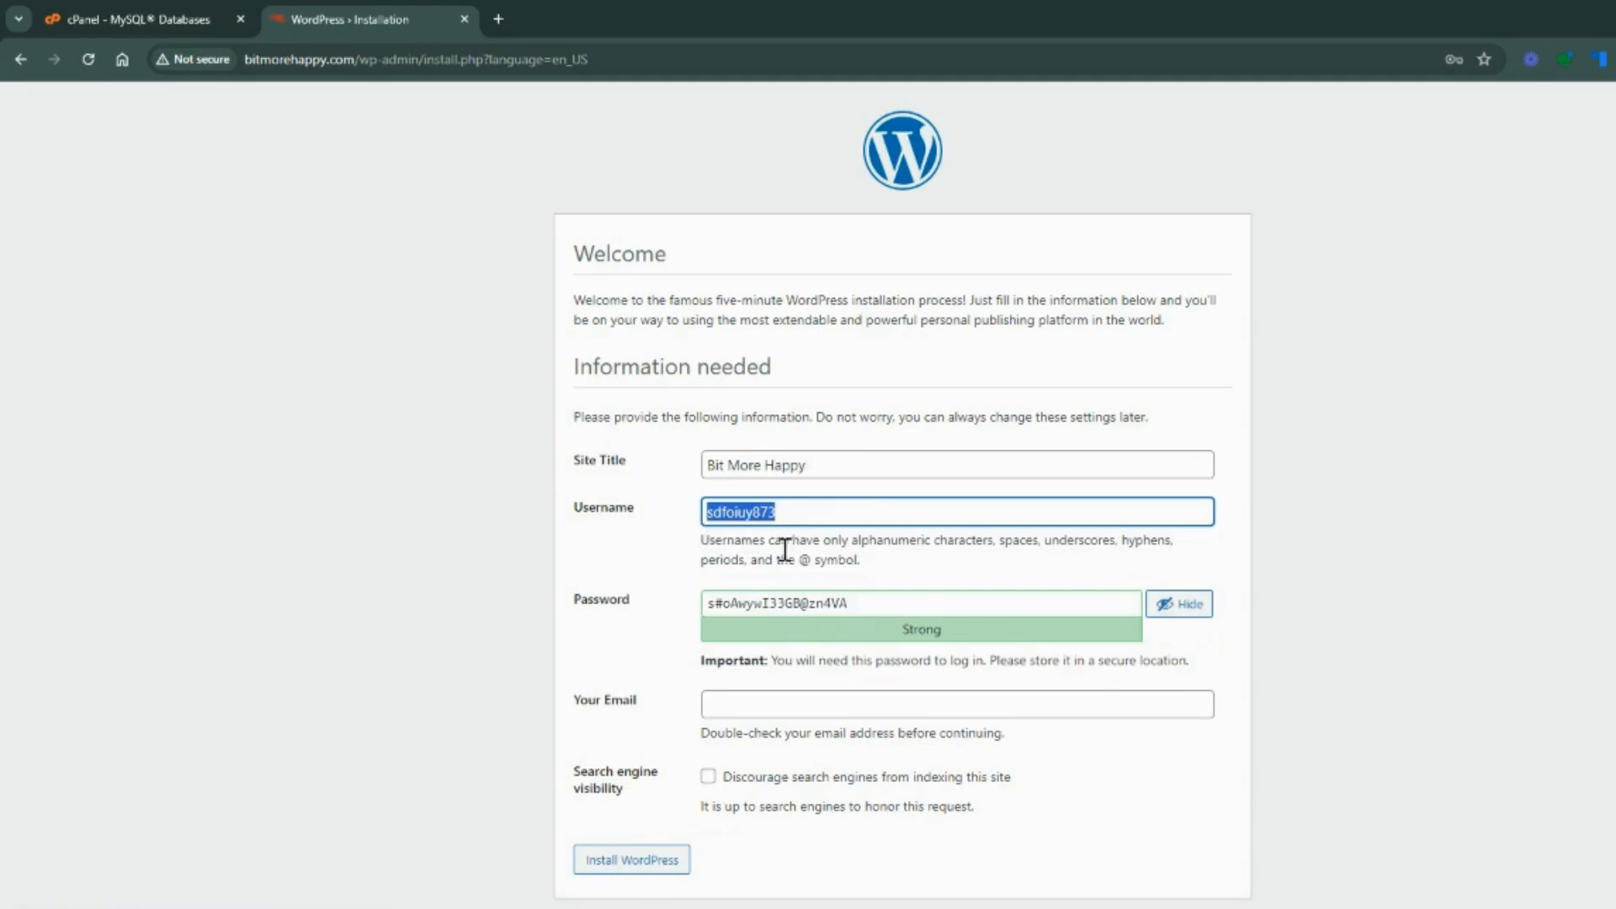
key("alt+Tab")
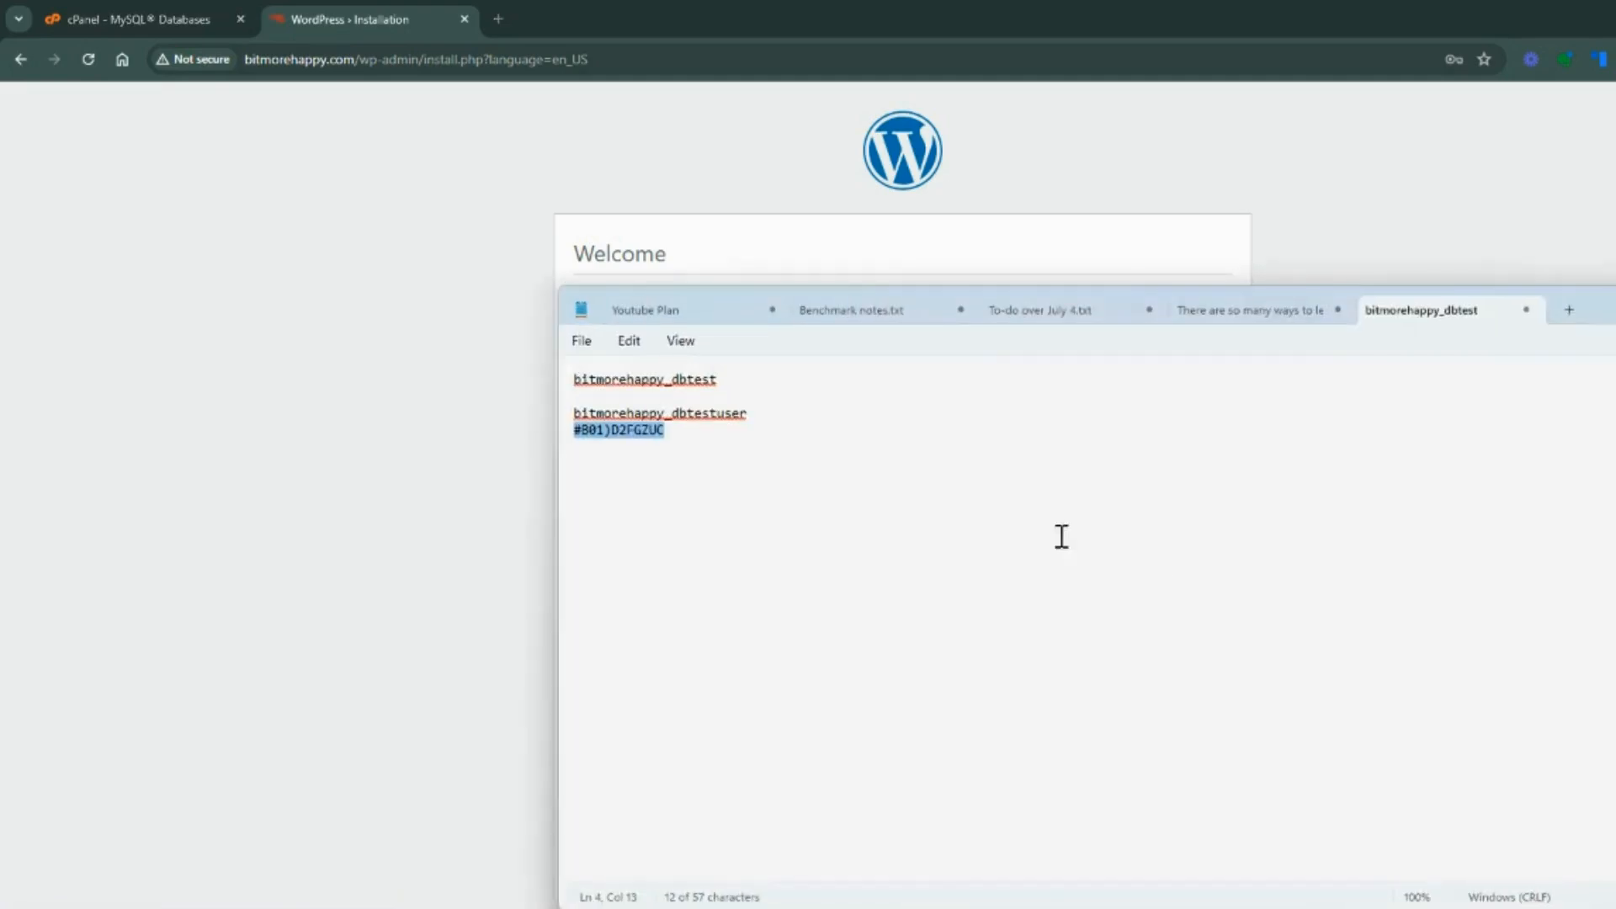
left_click(735, 430)
key("Return")
type("WP ")
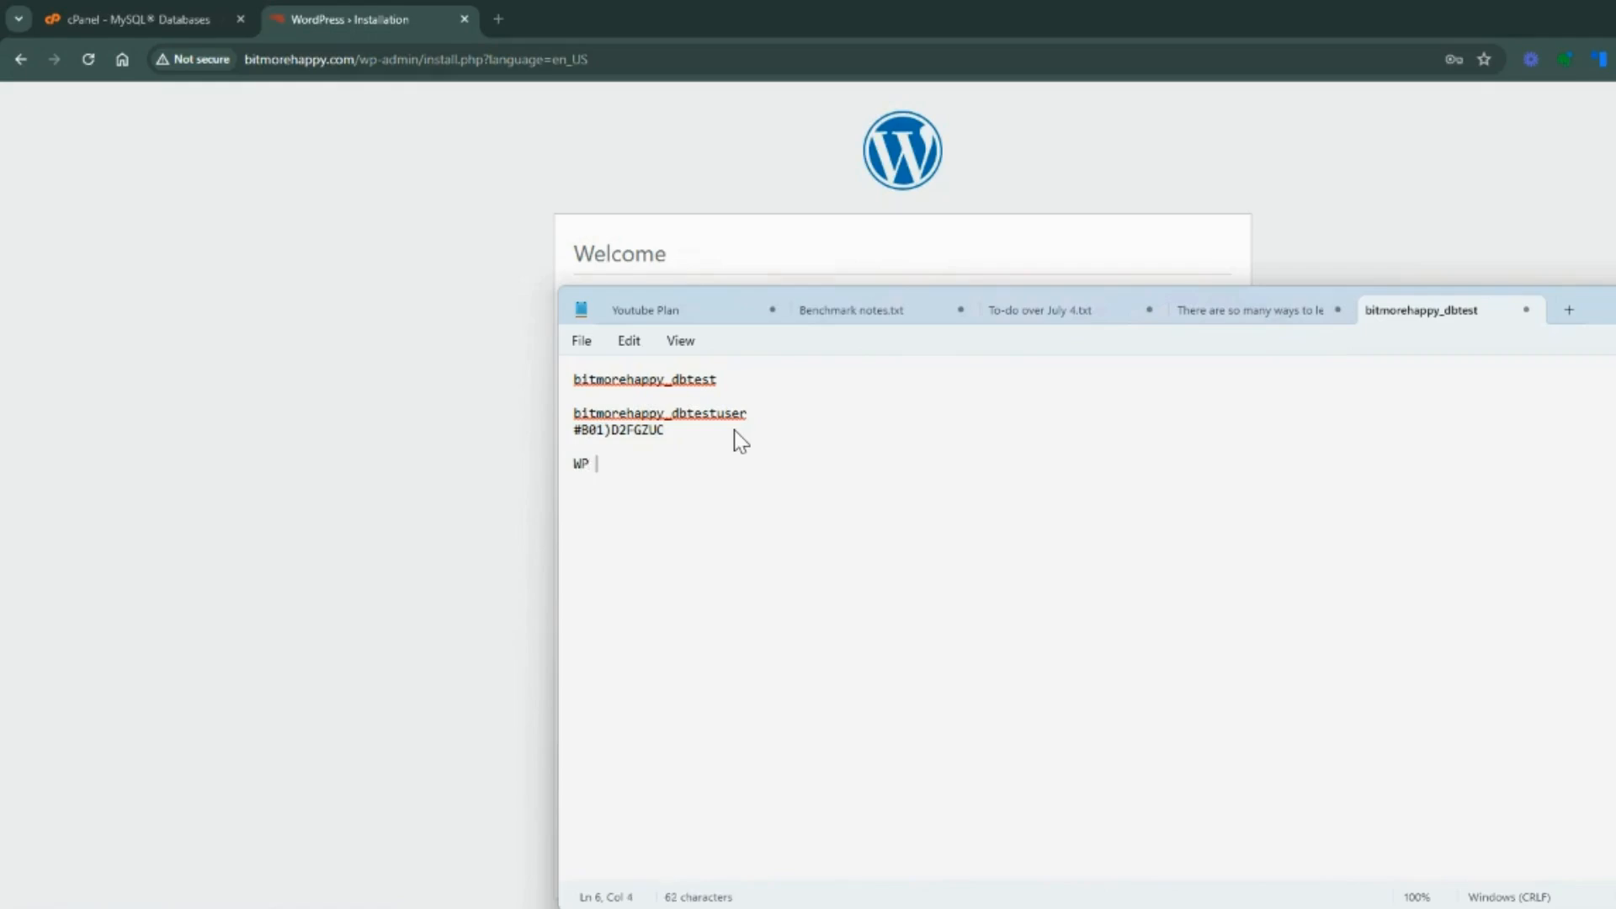
type("login:")
key("Return")
key("ctrl+v")
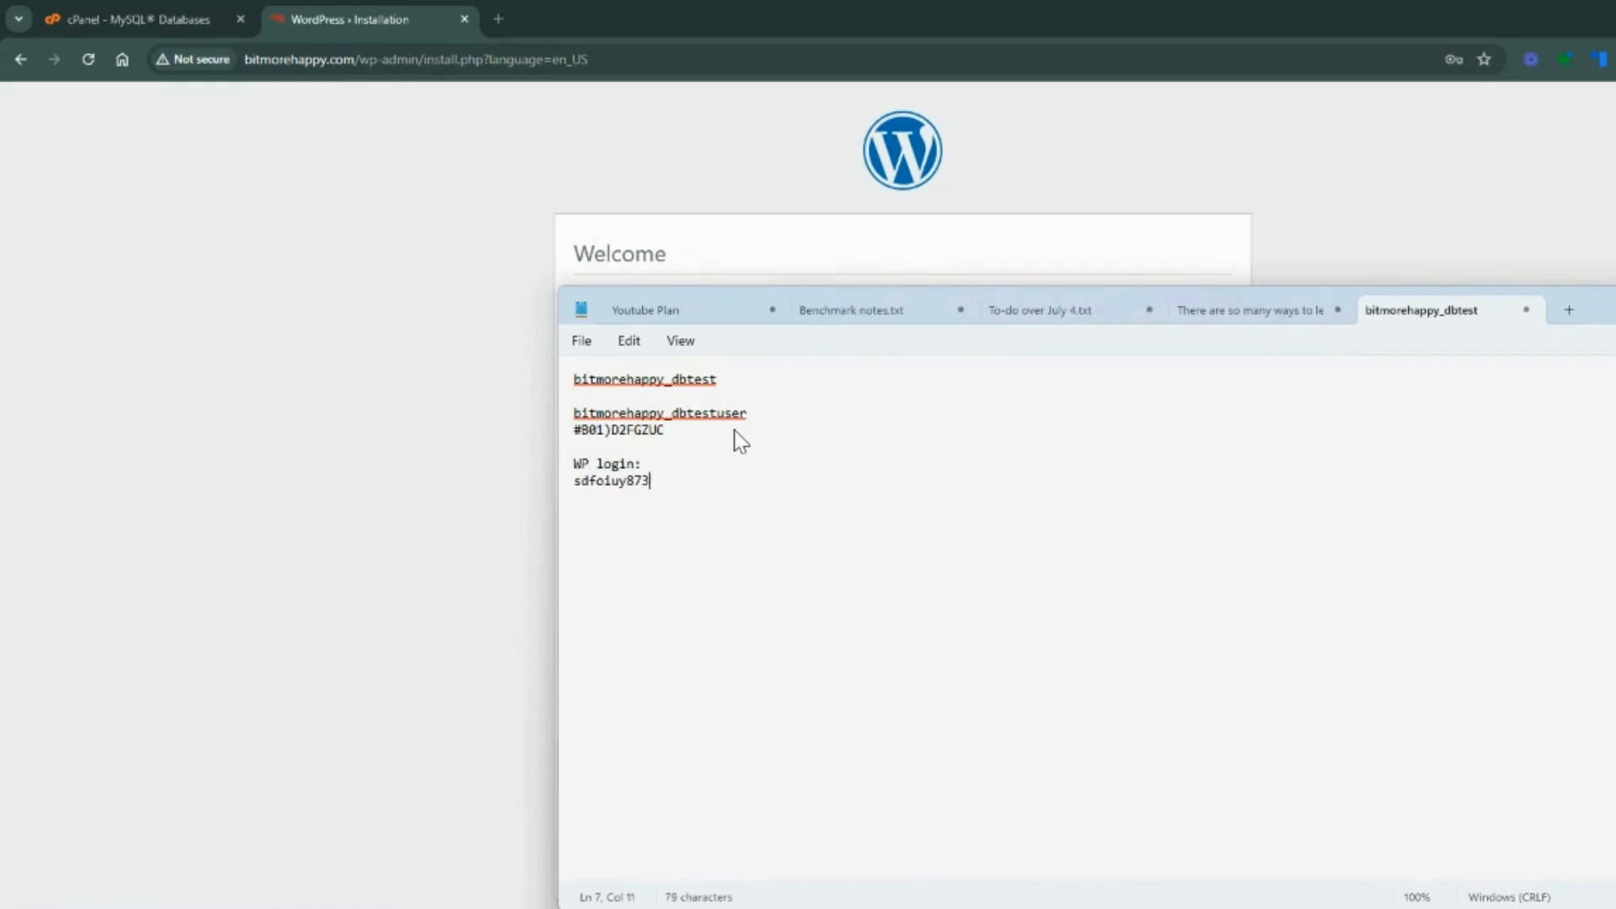
Copy the generated WordPress password from the installation form into the Notepad note below the username
key("alt+Tab")
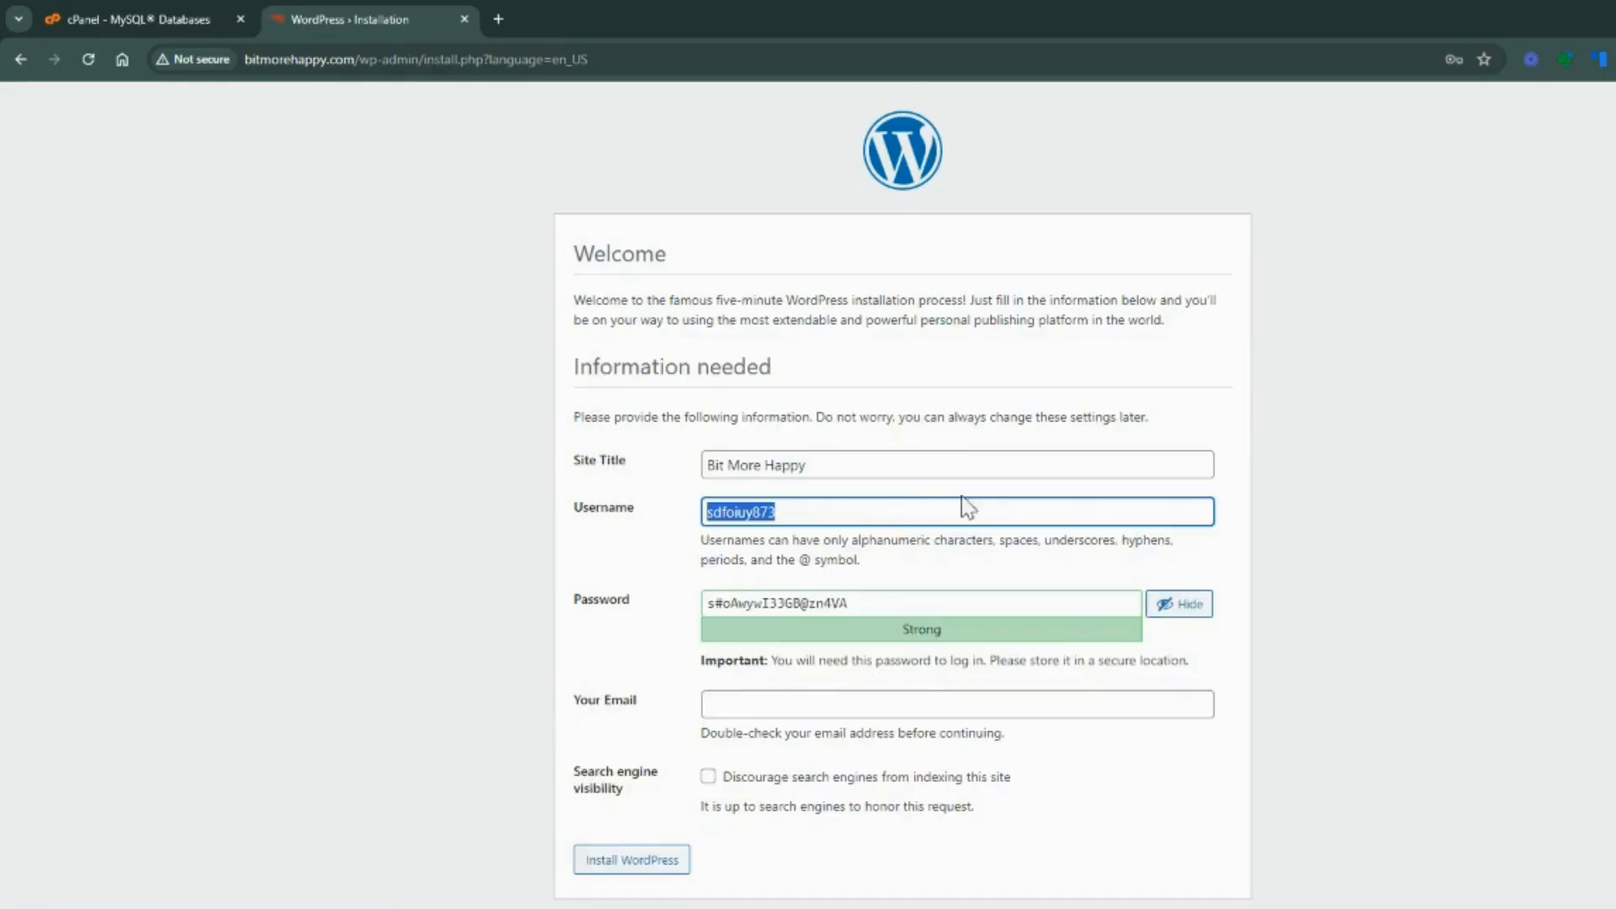
key("ctrl+v")
double_click(873, 613)
key("ctrl+a")
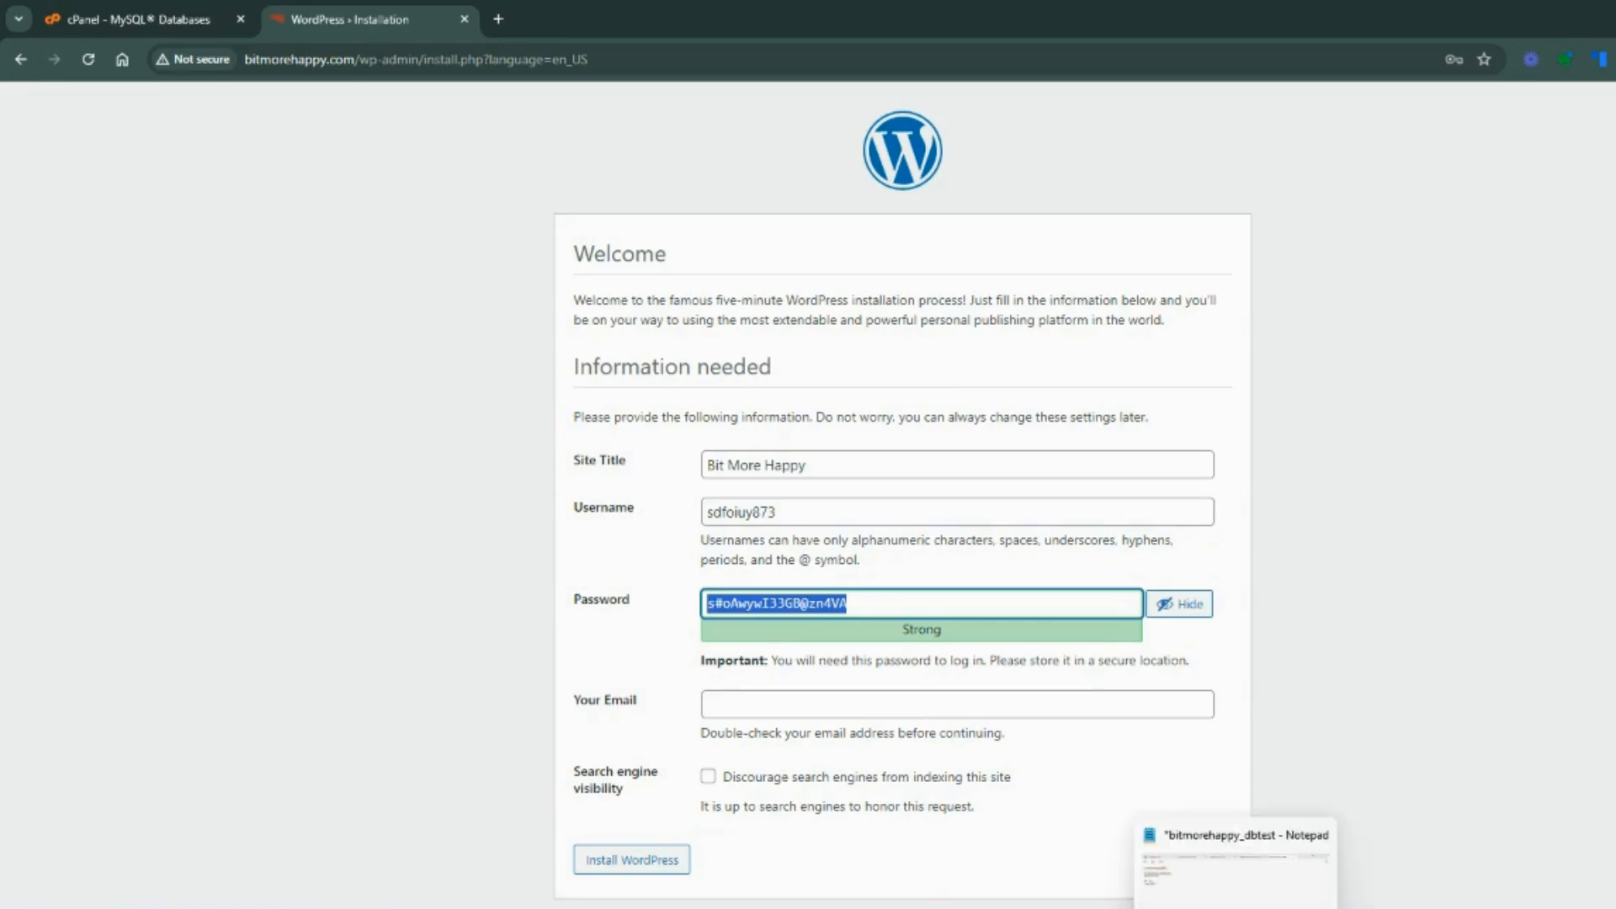
left_click(1235, 905)
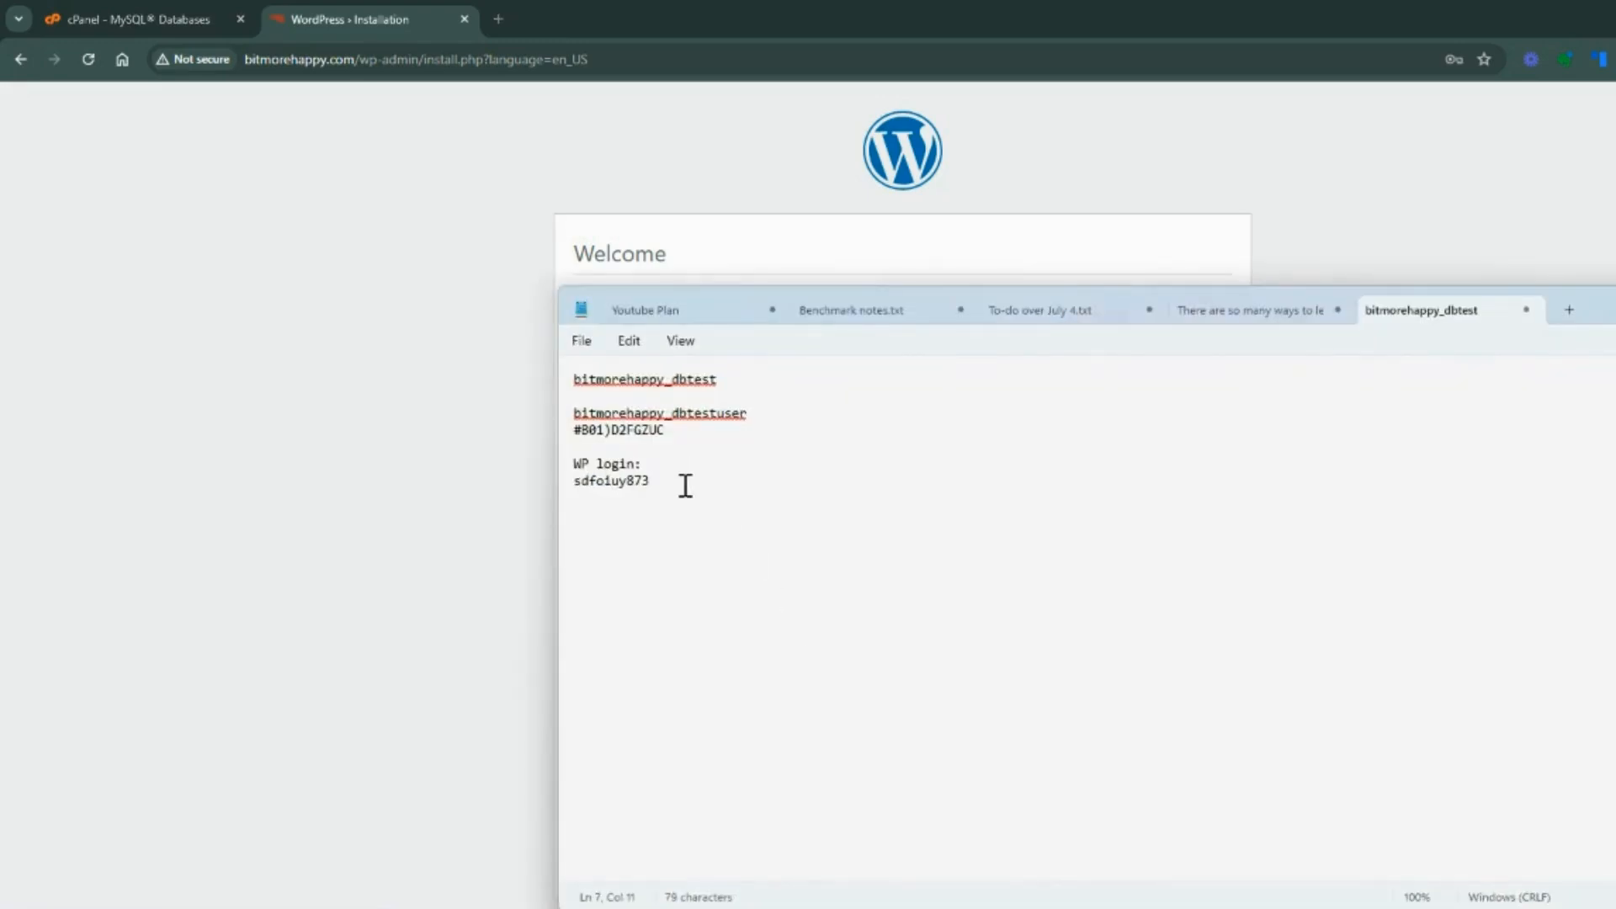
key("Return")
key("ctrl+v")
key("alt+Tab")
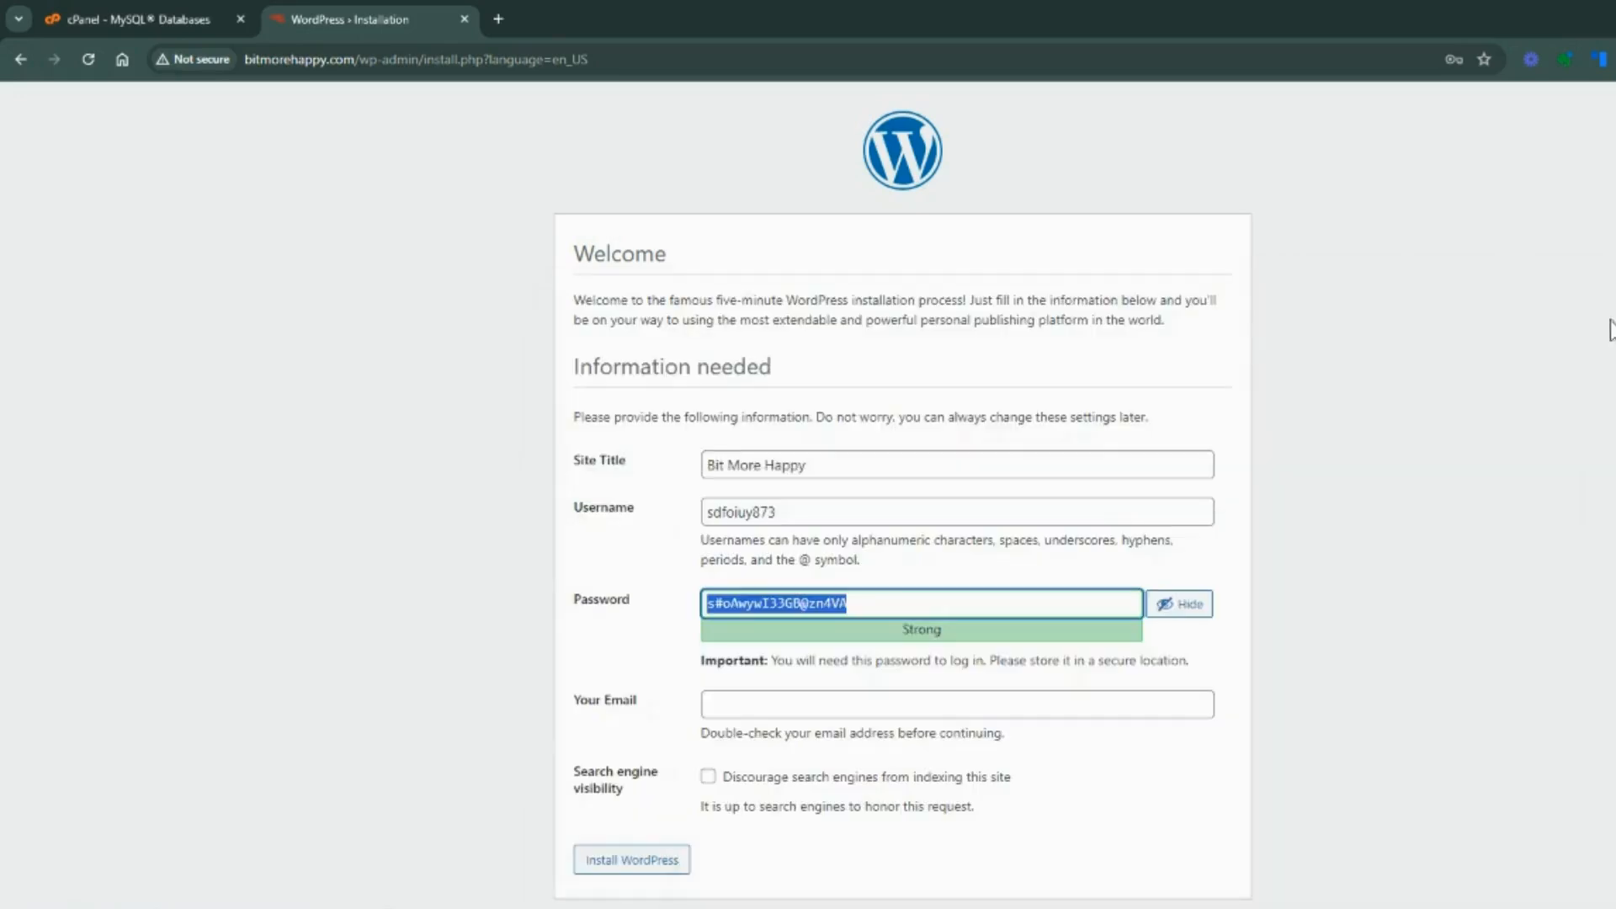
Enter the administrator's email address in the installation form and install WordPress
left_click(740, 707)
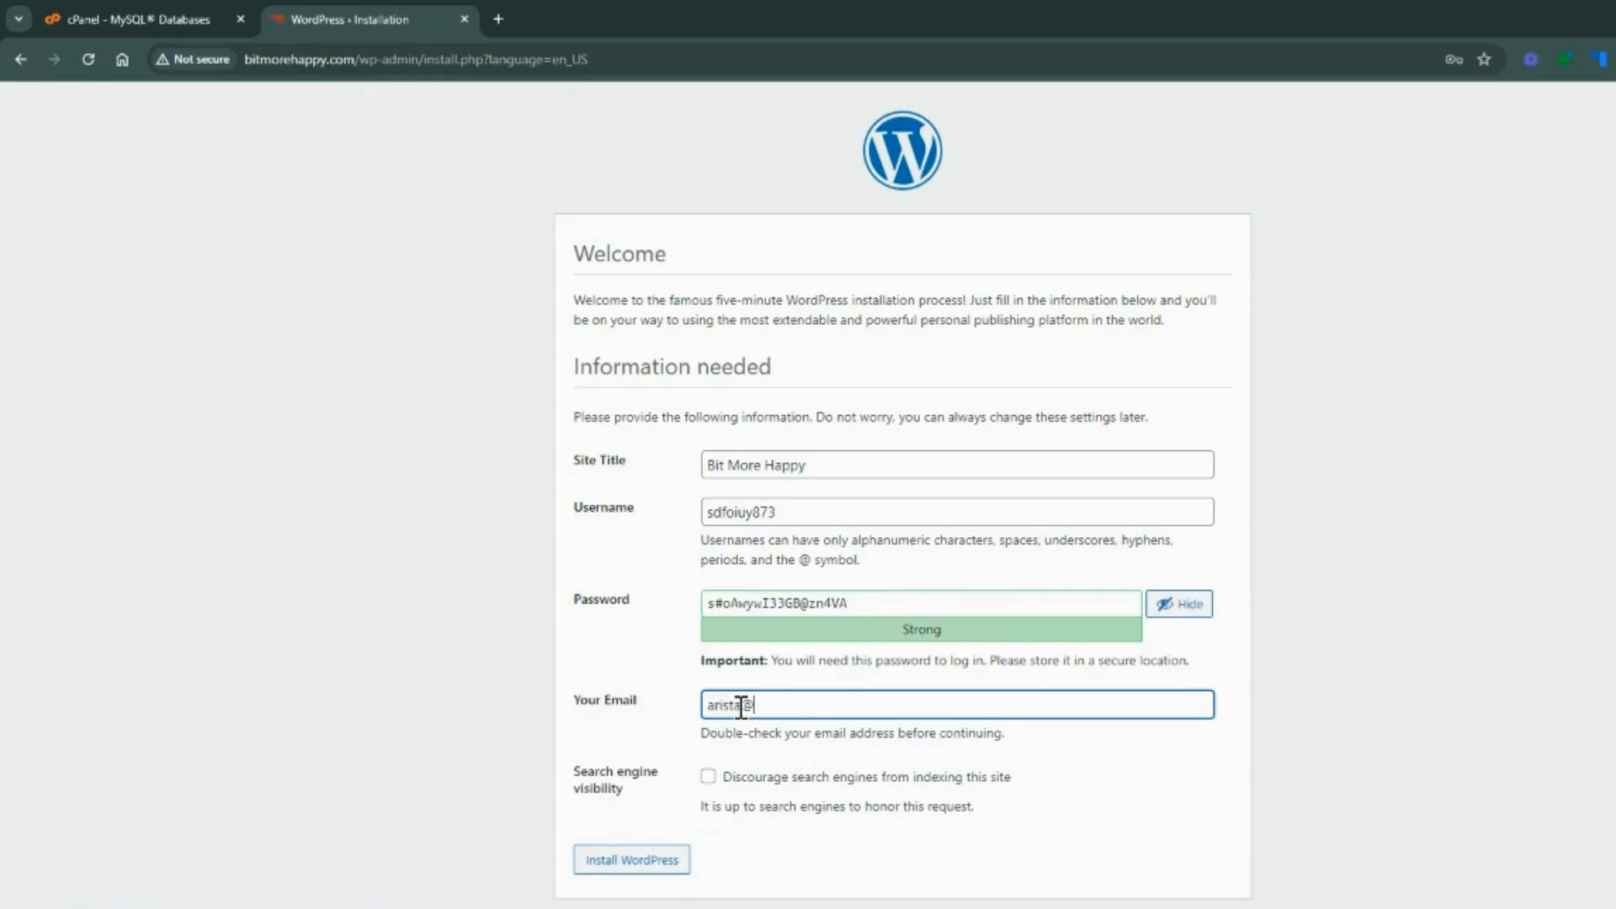
left_click(629, 862)
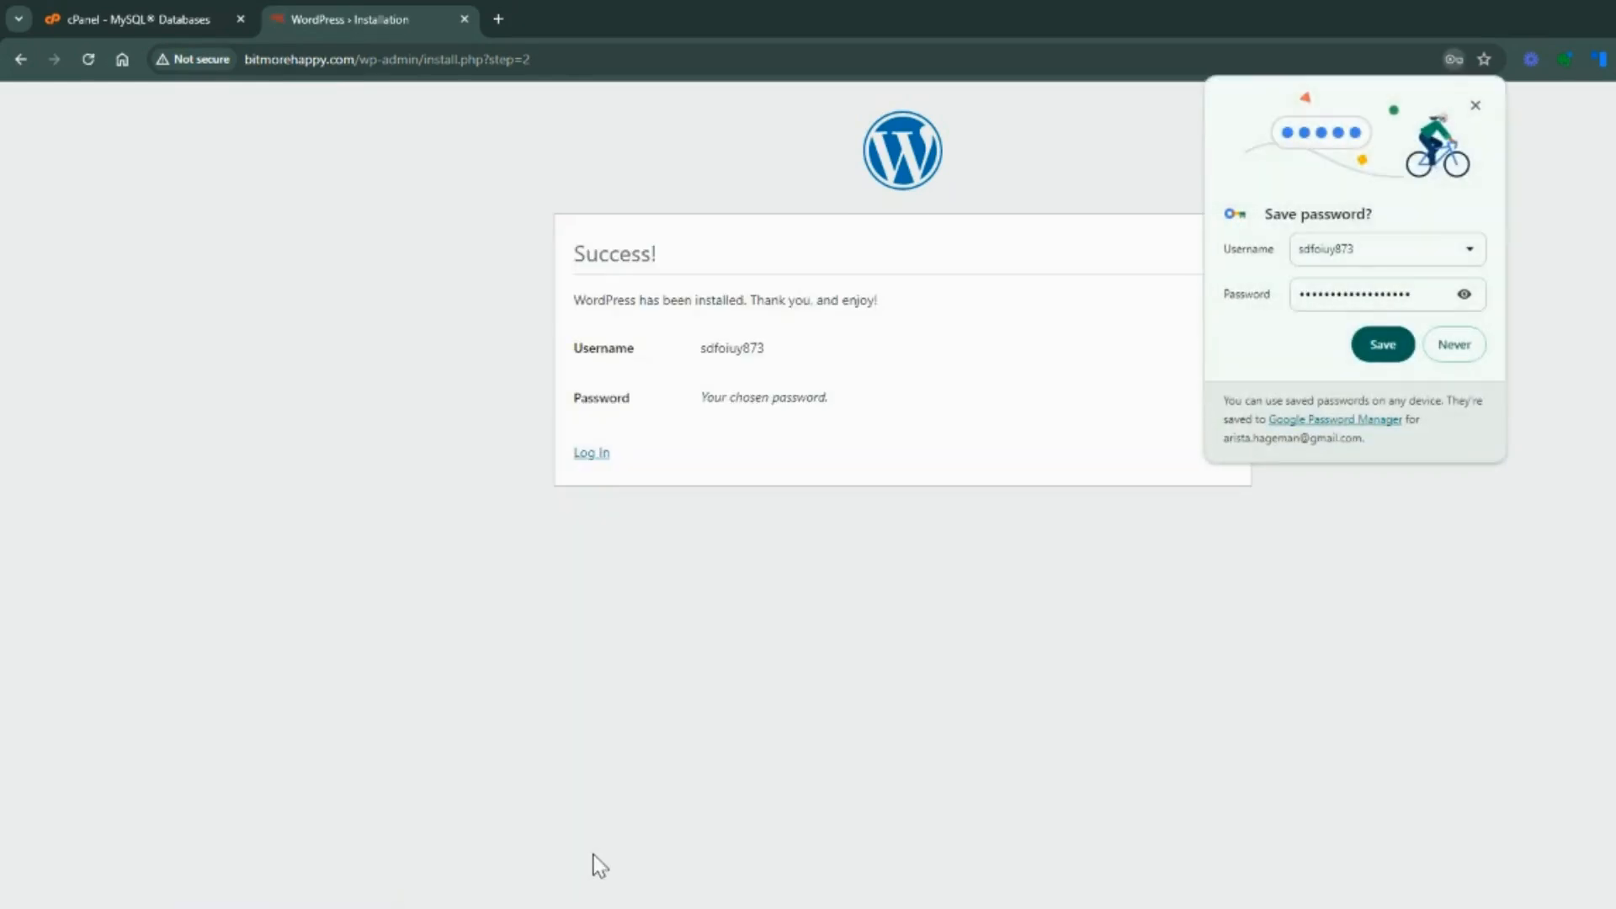
Save the WordPress login in the browser's password manager and open the site's login page
left_click(1393, 351)
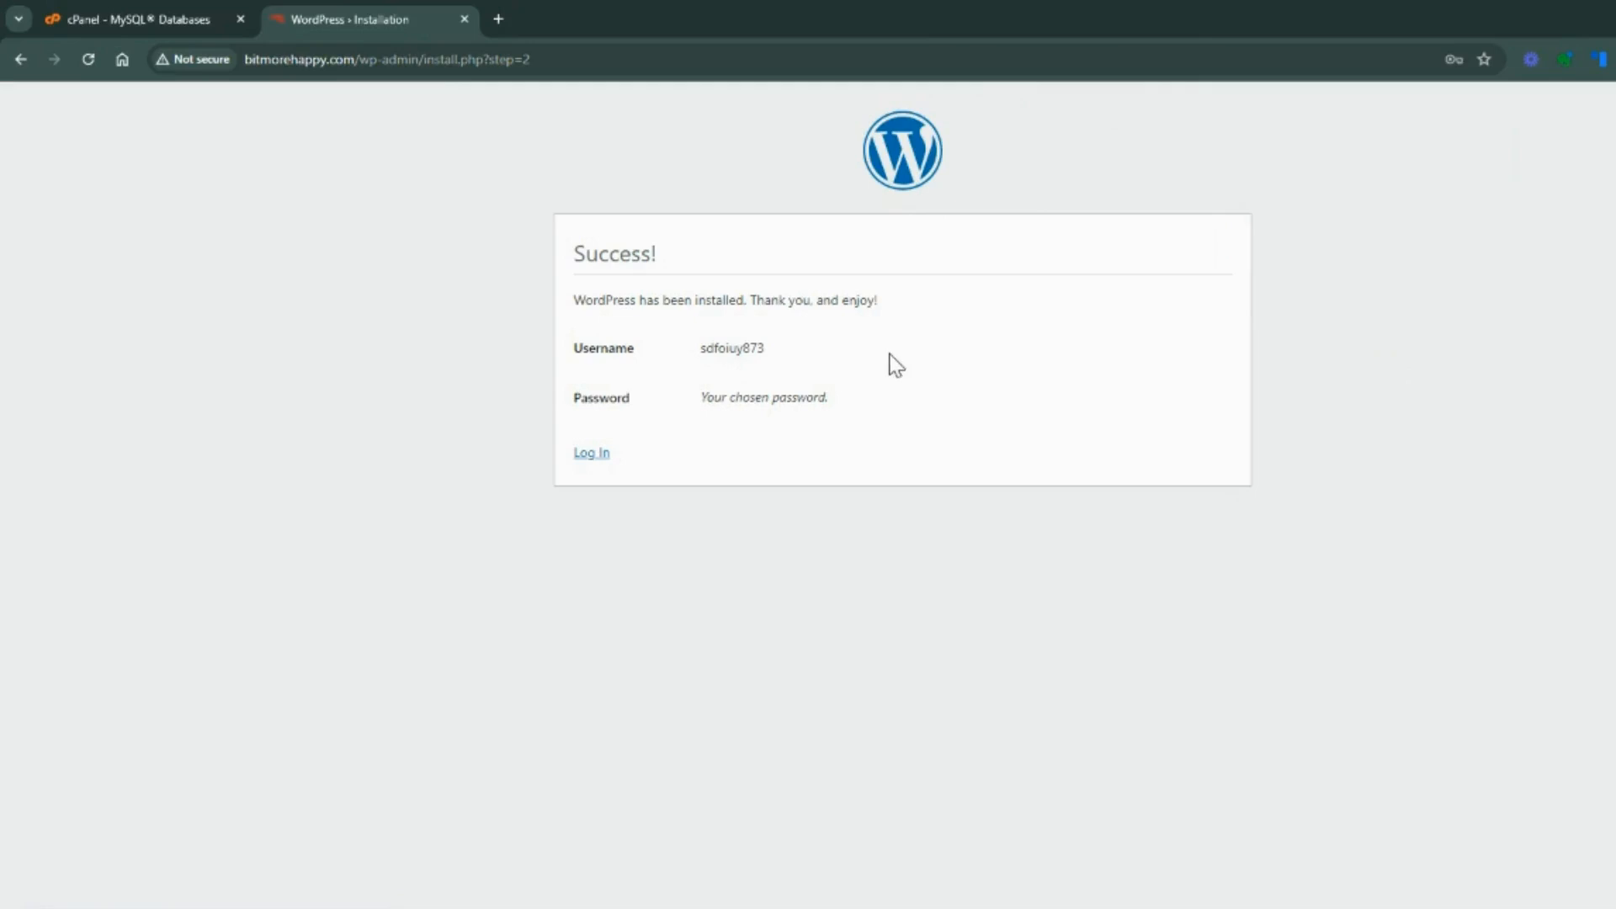
left_click(590, 454)
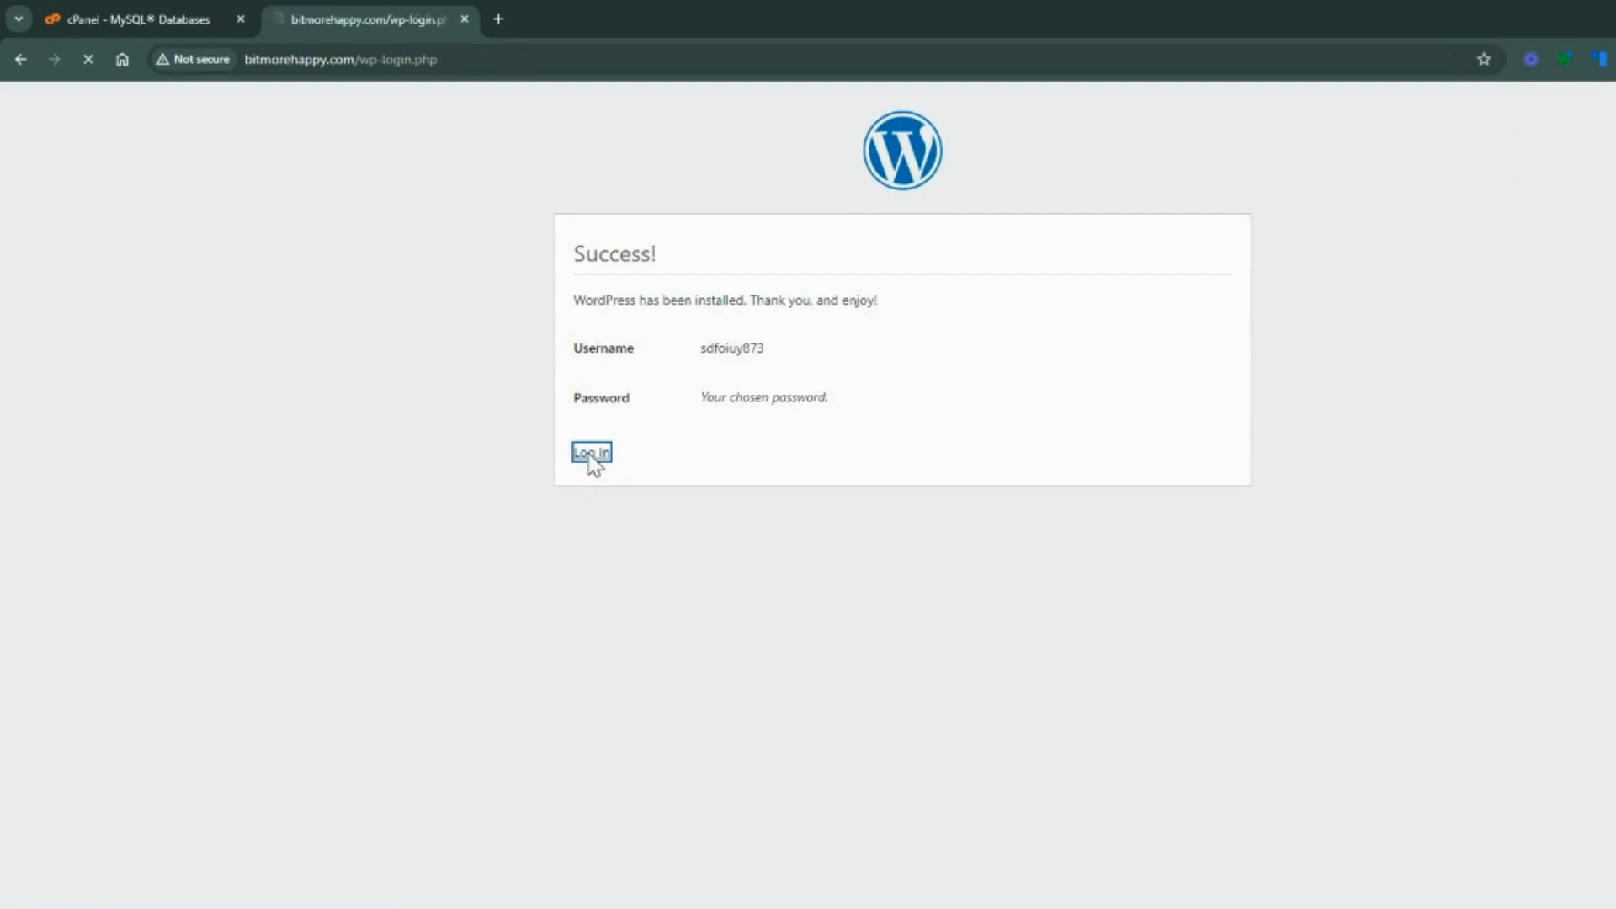
left_click(968, 343)
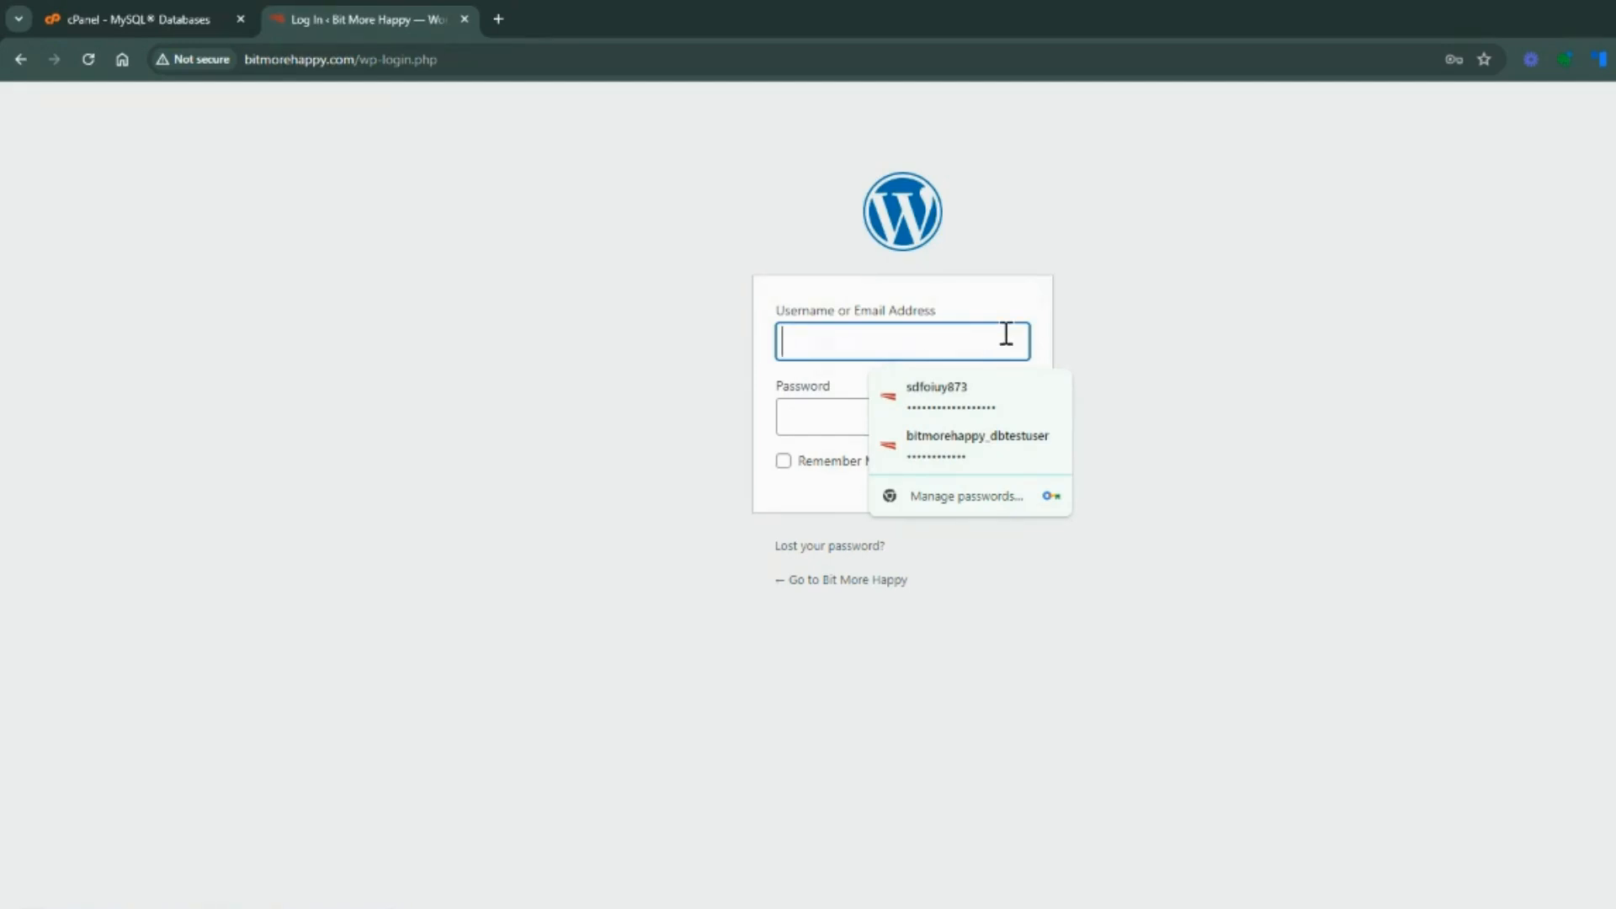
left_click(1248, 358)
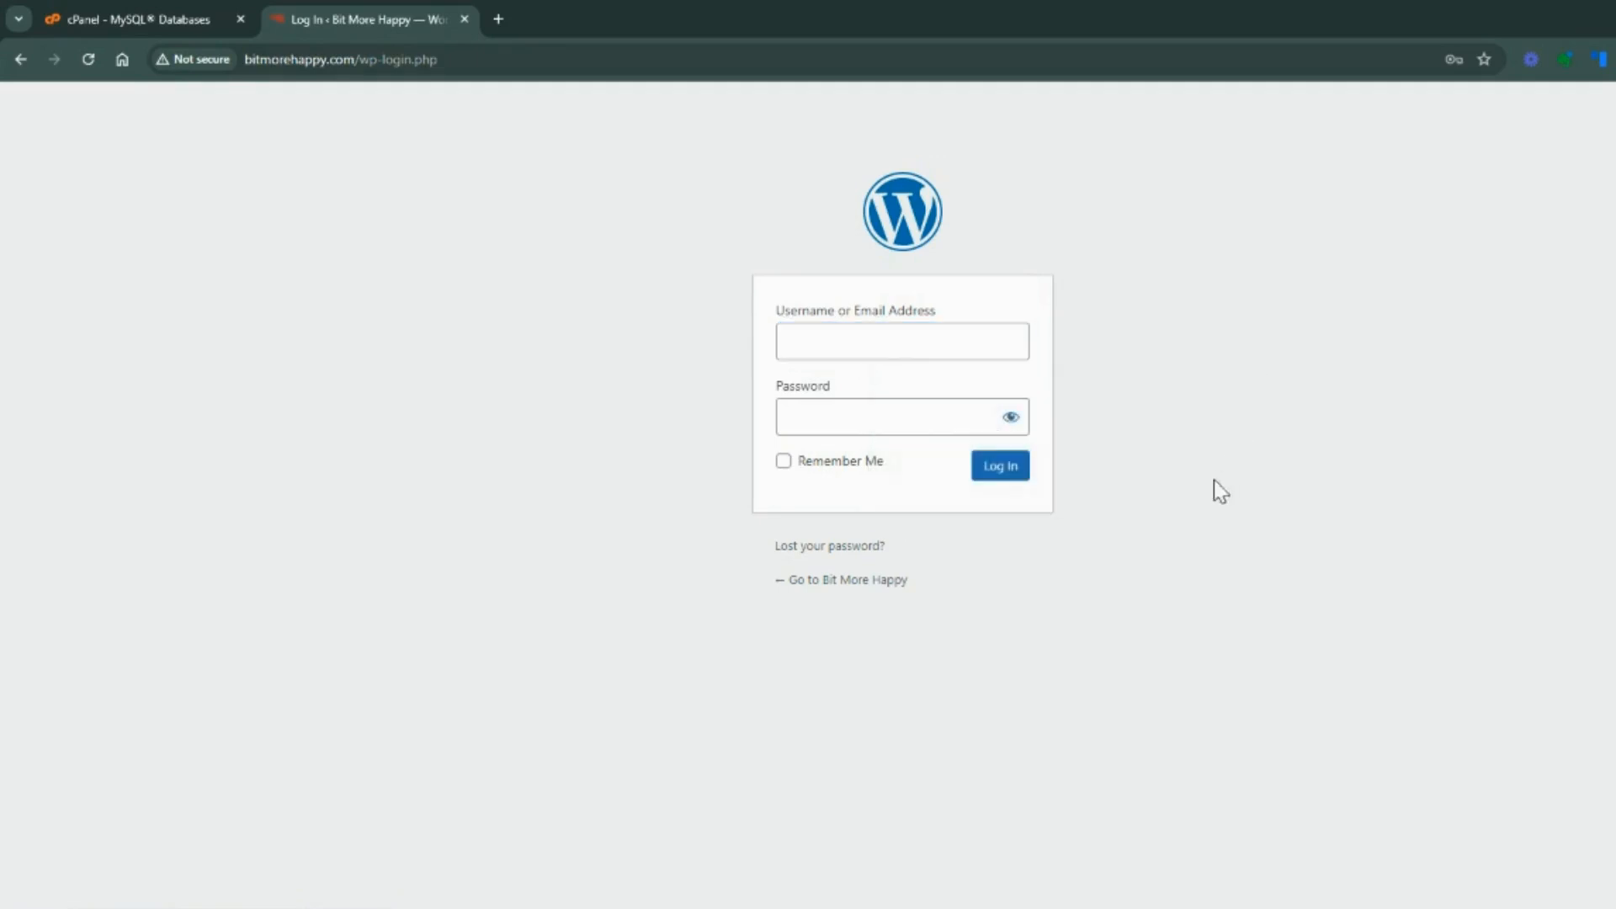